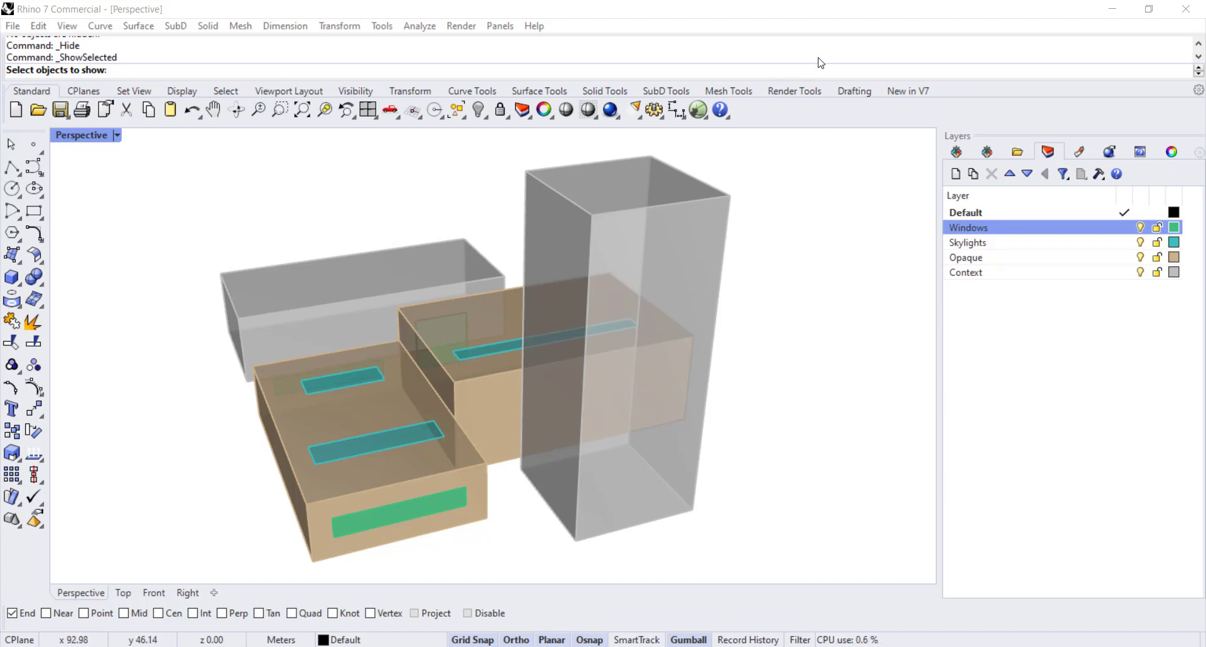
Step: Launch Grasshopper full-screen and review the WALLS, CONTEXT, BUILDINGS and WINDOWS components
left_click(698, 110)
left_click(1145, 13)
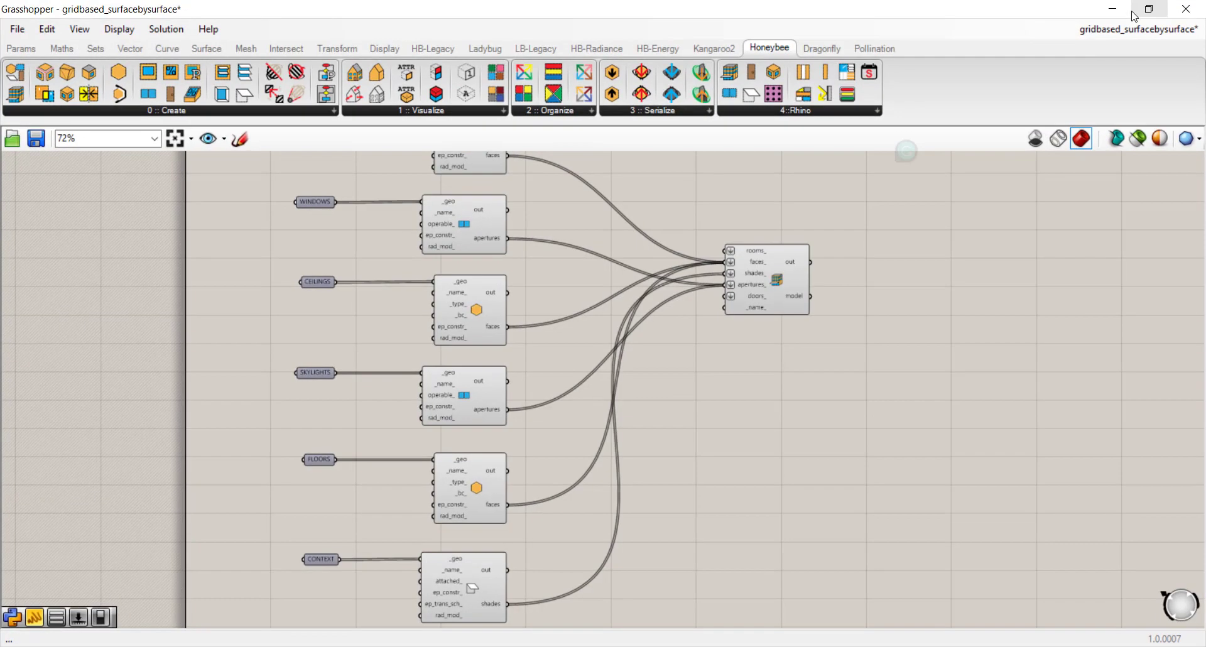
right_click_drag(654, 271, 655, 322)
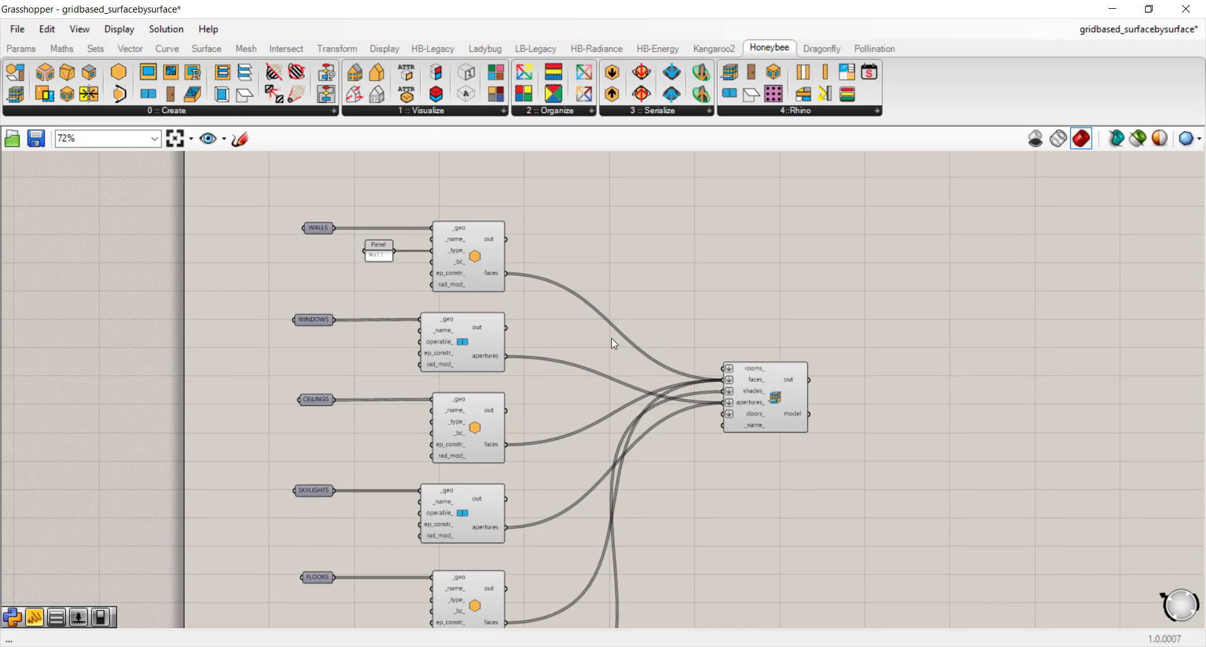
right_click_drag(607, 458, 604, 272)
right_click_drag(569, 529, 590, 280)
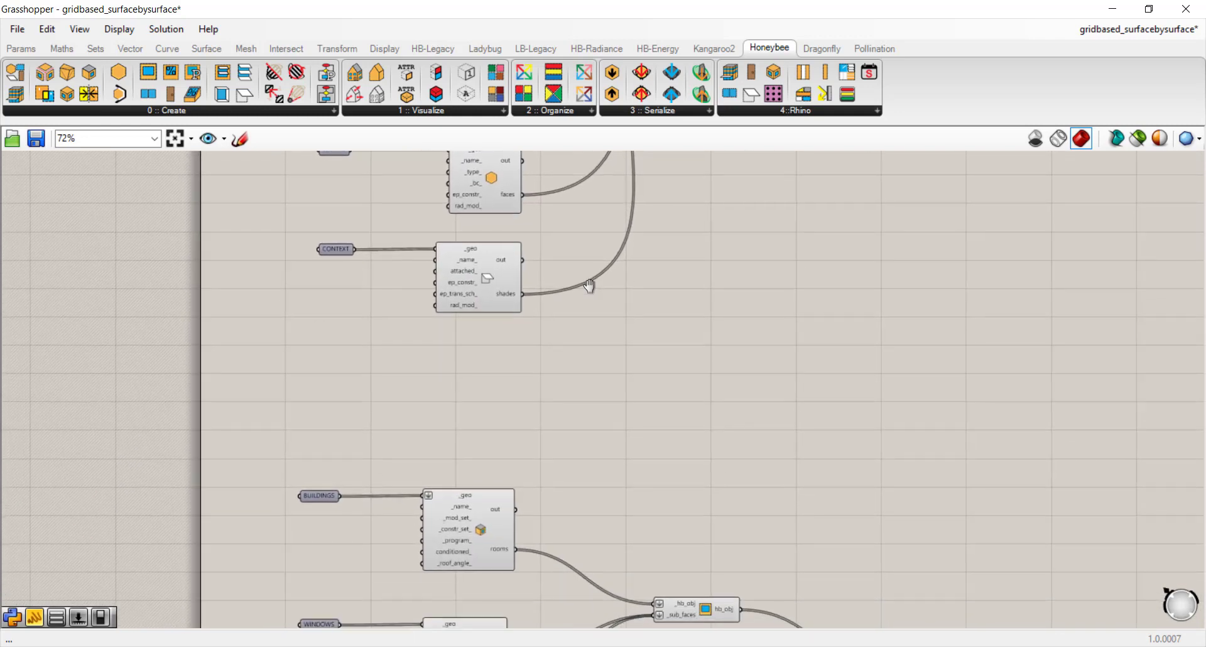
right_click_drag(585, 487, 594, 265)
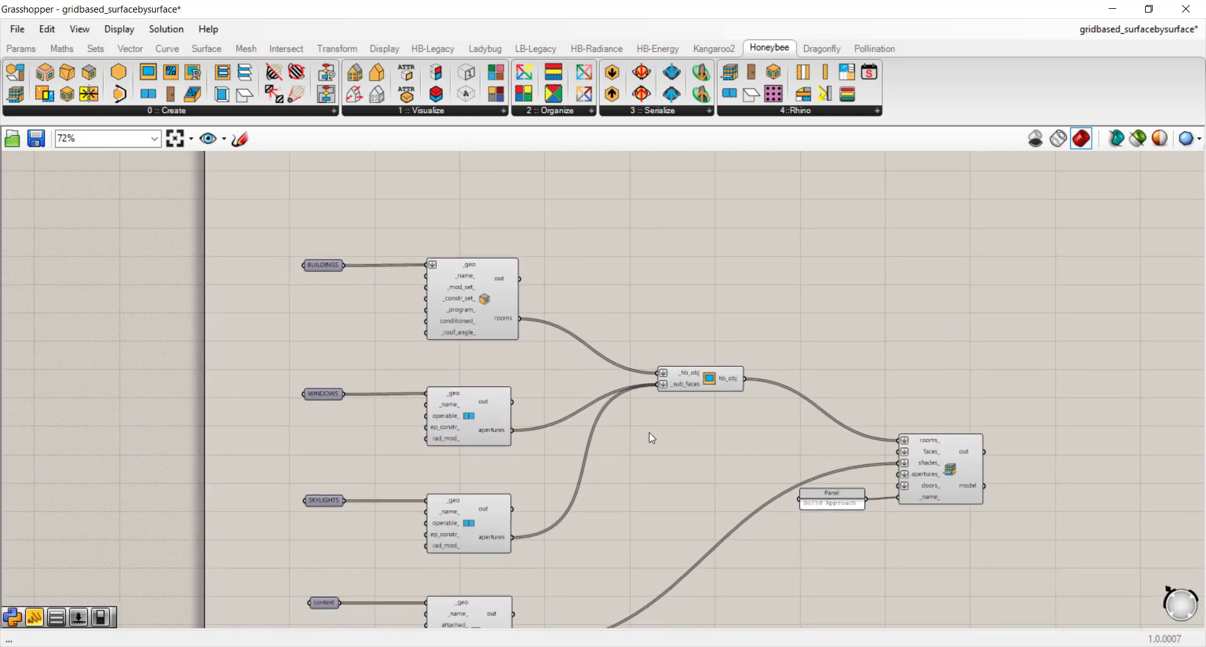
right_click_drag(642, 497, 627, 416)
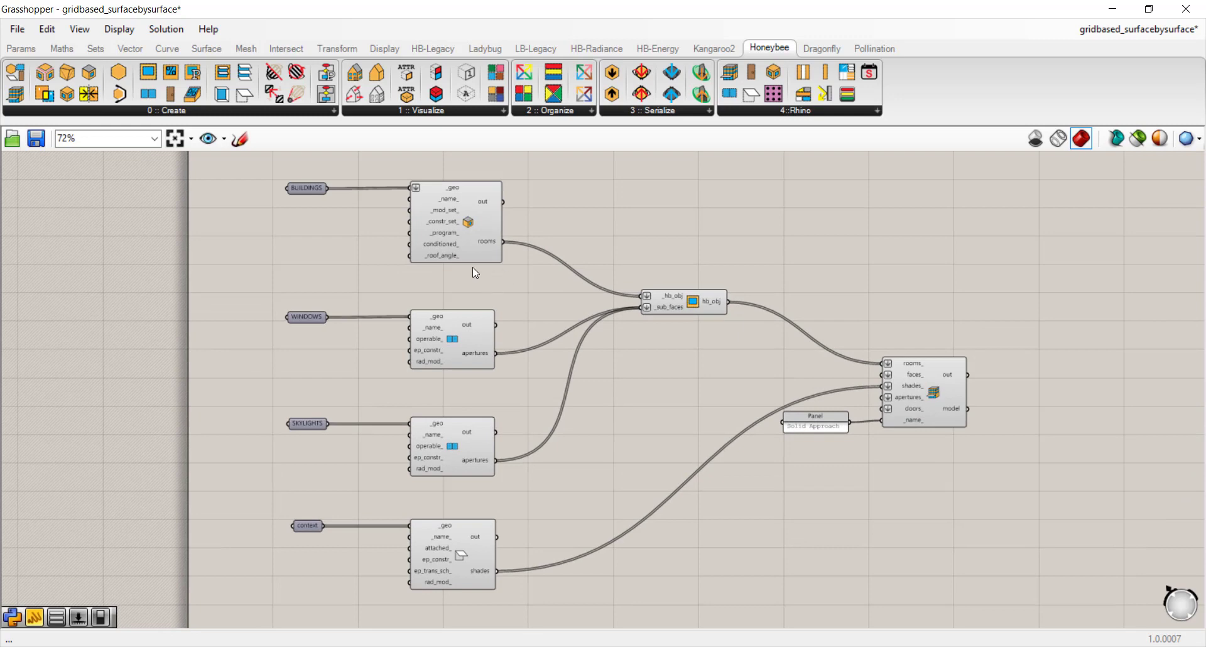
Step: Survey the WALLS, CEILINGS and FLOORS group, CONTEXT, and the WINDOWS and model components
right_click_drag(666, 276, 642, 196)
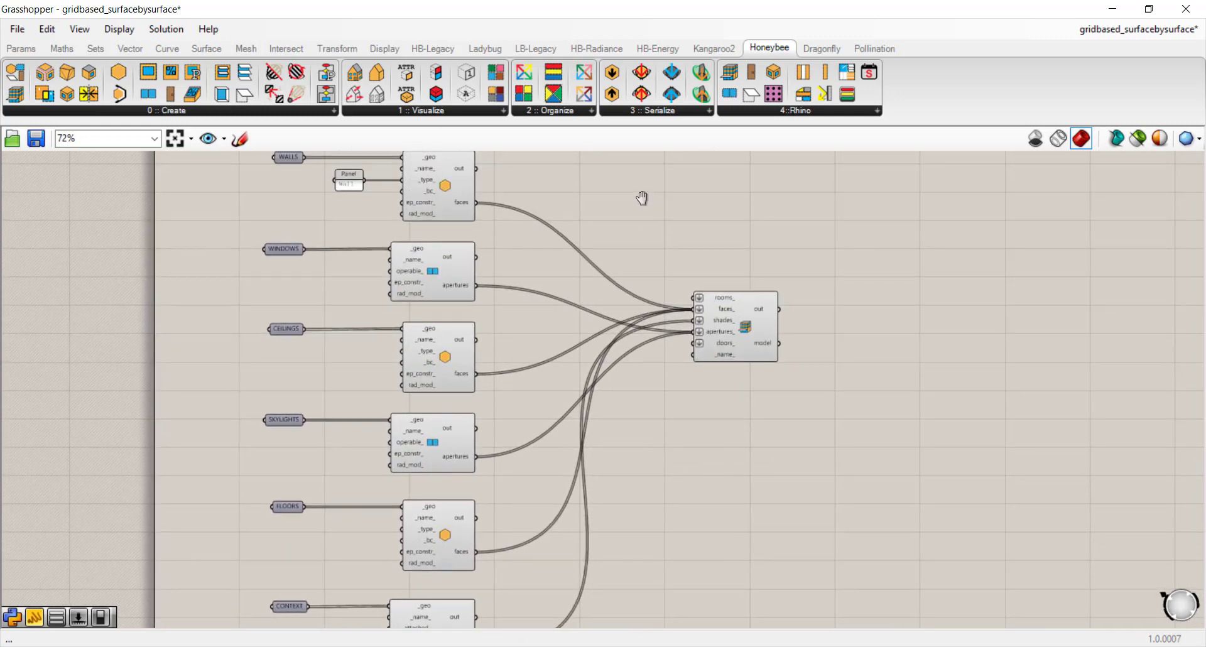
right_click_drag(520, 443, 521, 381)
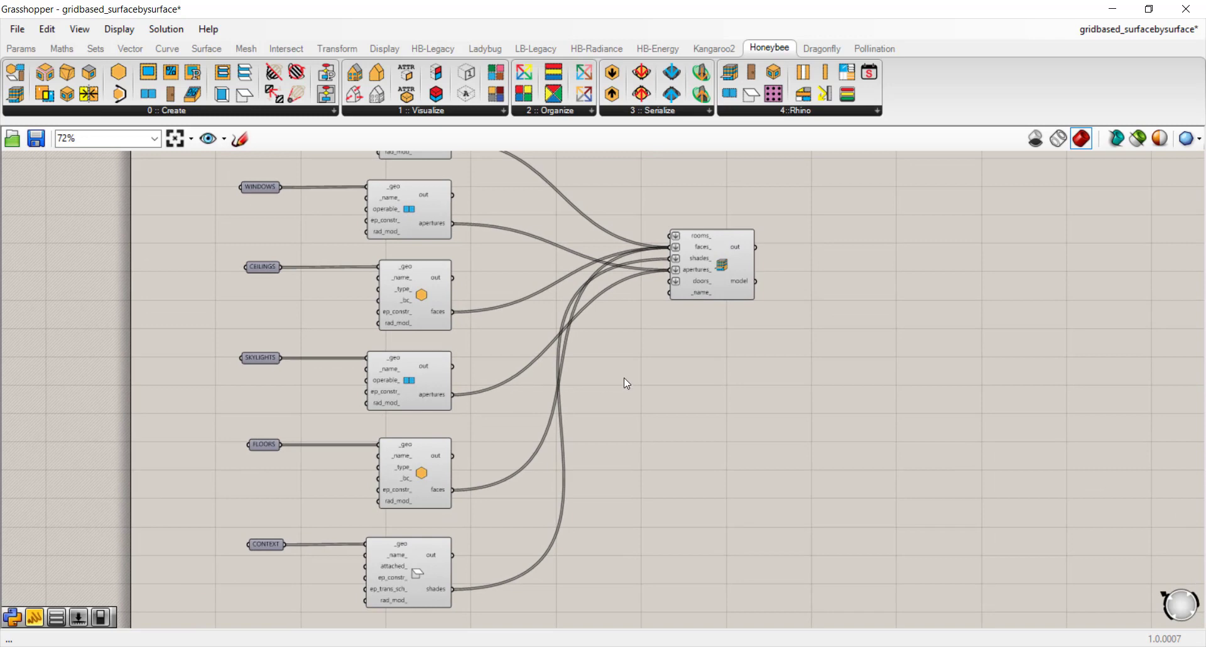
right_click_drag(572, 221, 565, 315)
scroll(458, 326, "up", 2)
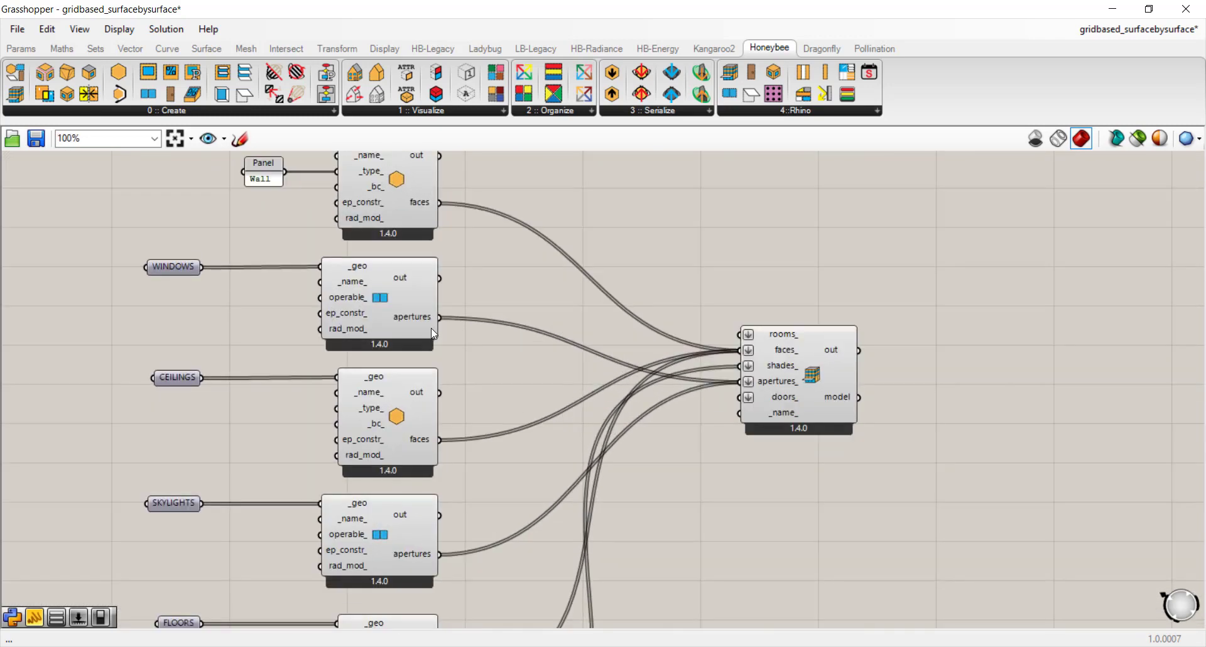
right_click_drag(431, 328, 432, 296)
scroll(432, 295, "up", 2)
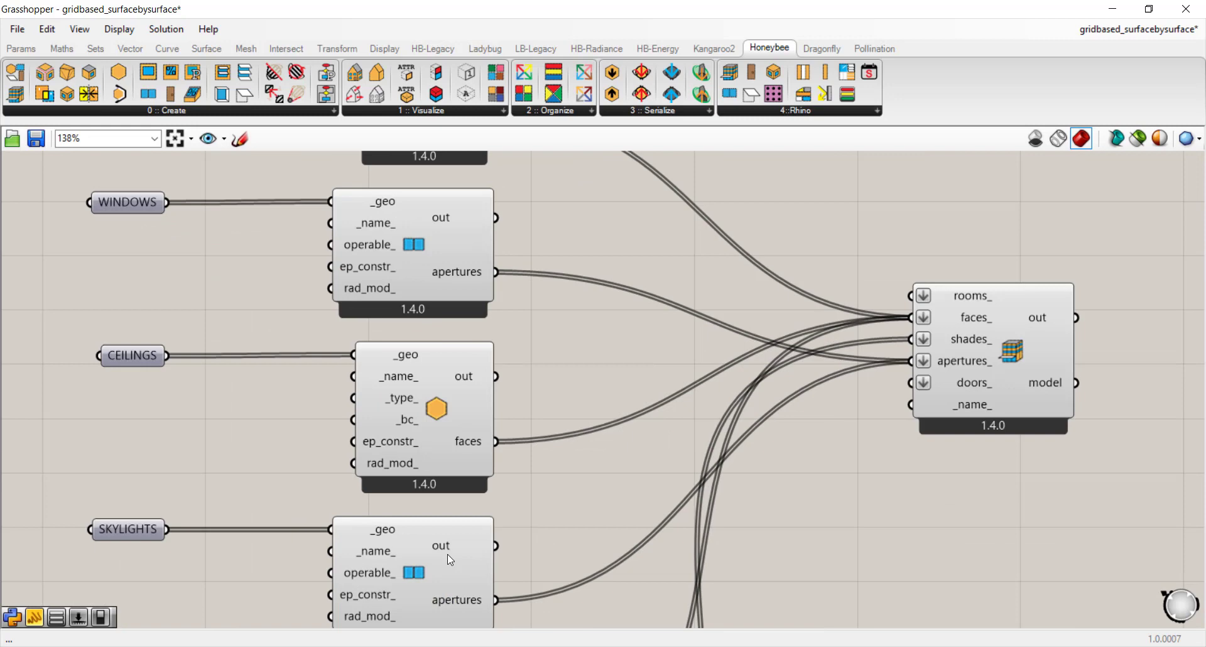
scroll(458, 250, "down", 1)
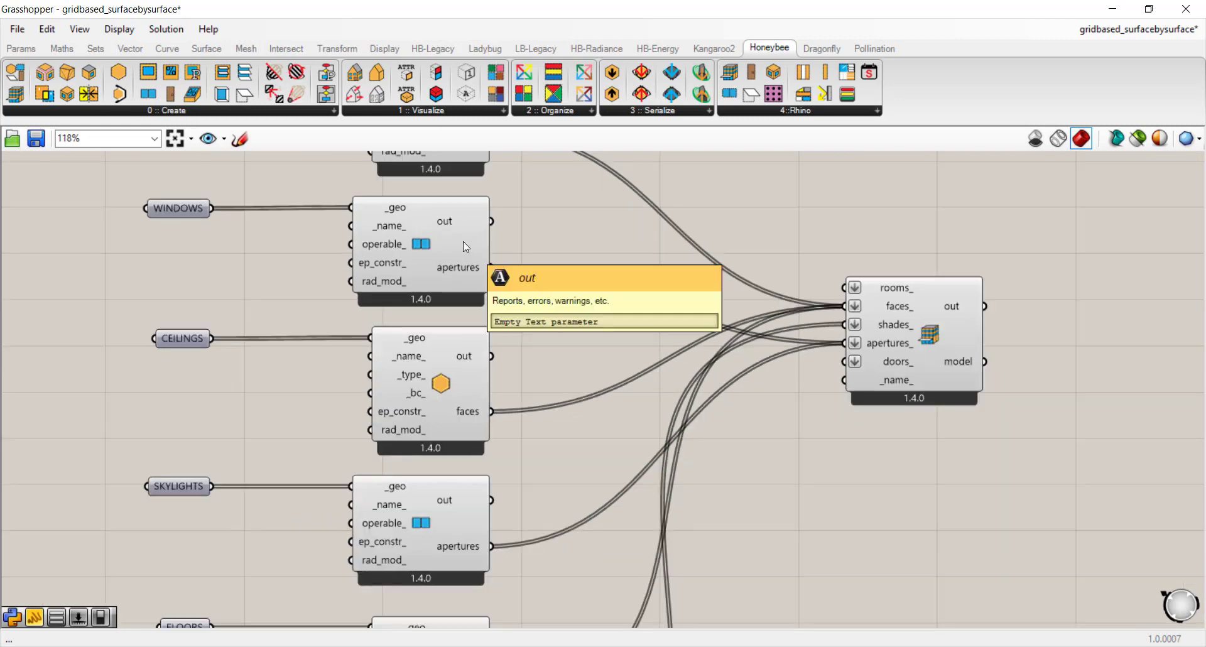
Step: Add HB Visualize by Type from the 1 :: Visualize list, aligned right of the HB Model output
left_click(446, 111)
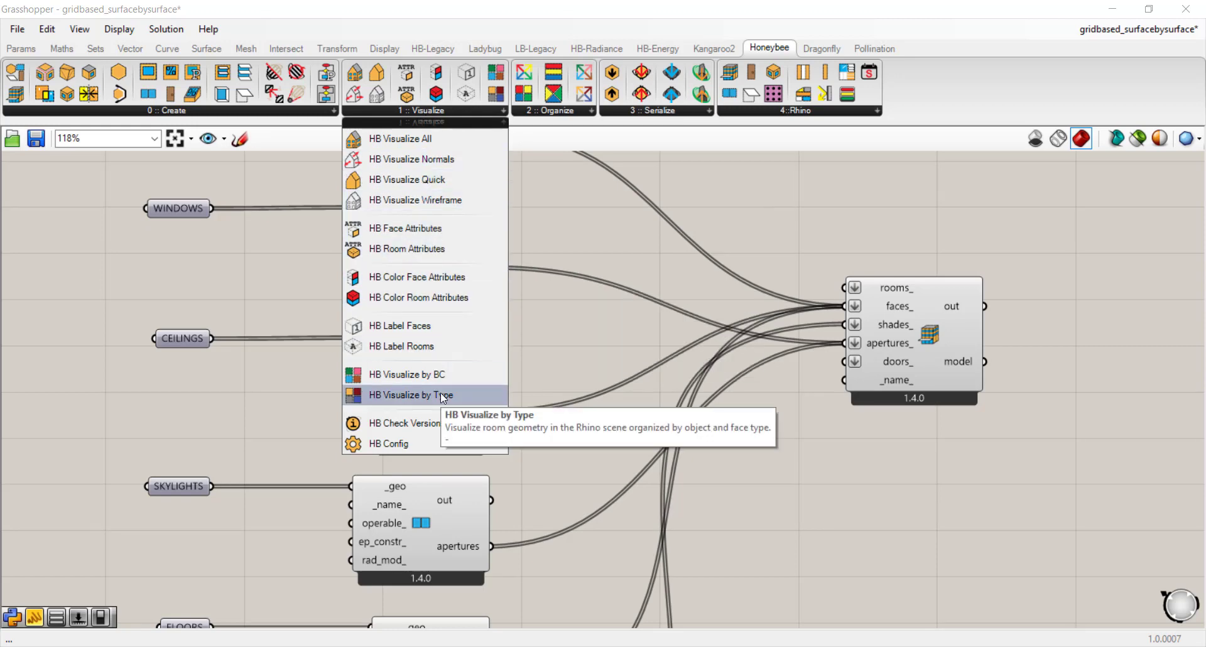
left_click_drag(445, 396, 446, 405)
left_click_drag(1054, 437, 1058, 431)
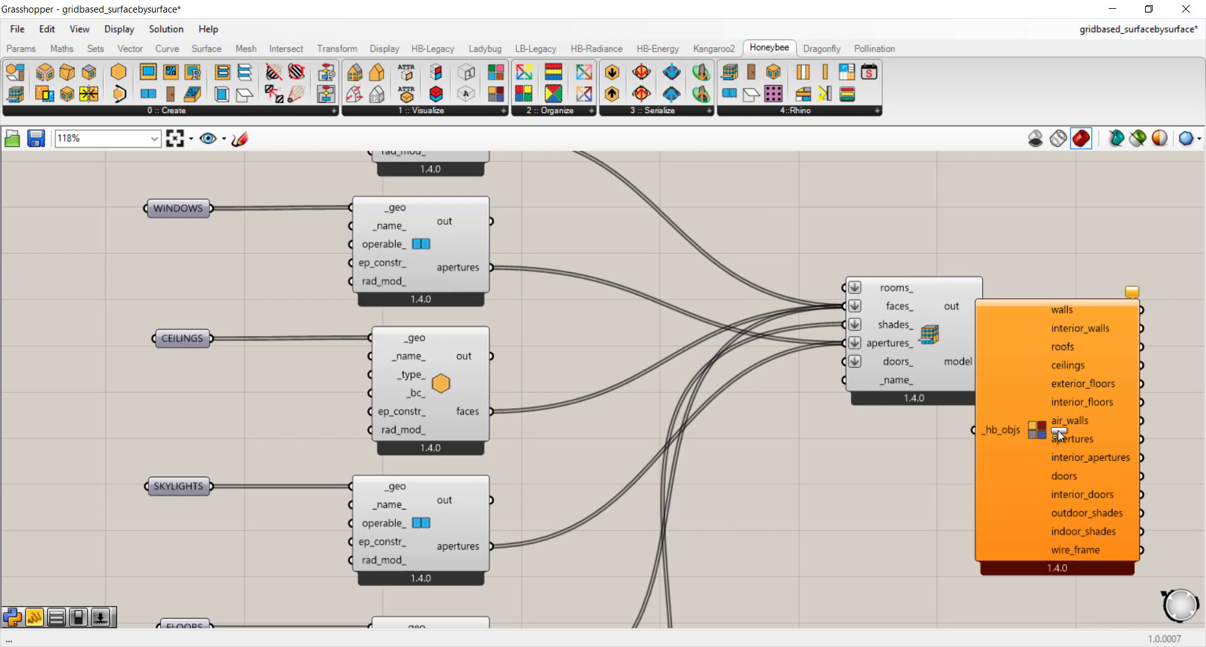
right_click_drag(1058, 431, 637, 427)
left_click_drag(658, 388, 754, 388)
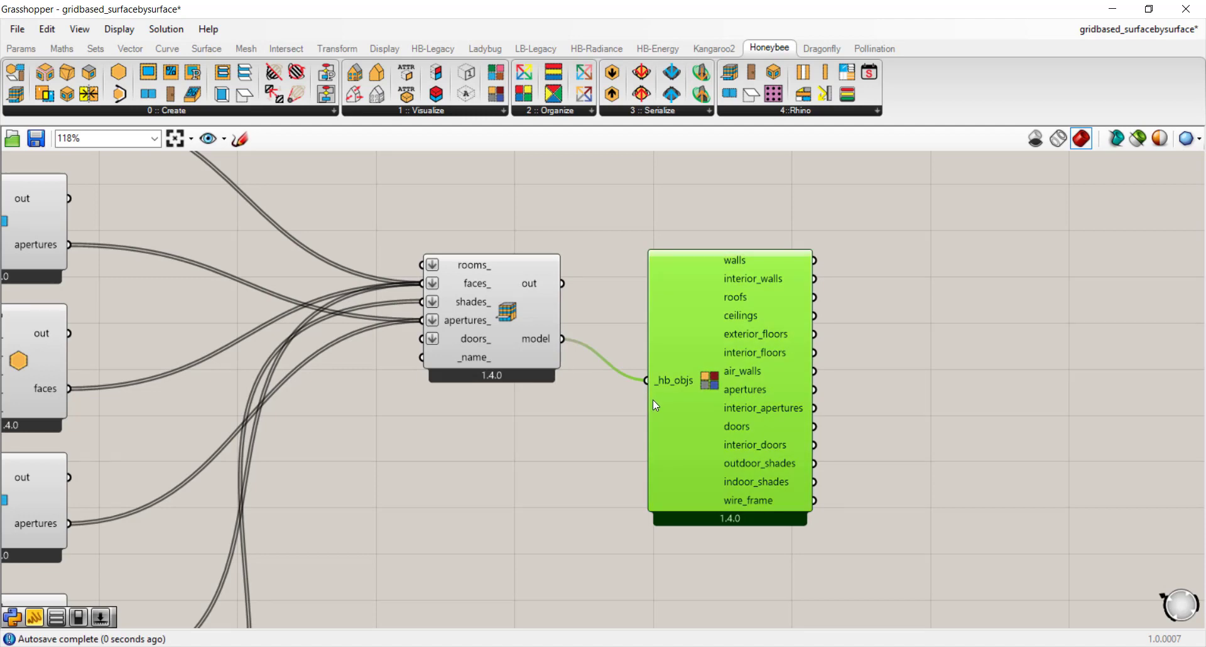
left_click_drag(692, 395, 695, 353)
Step: Hide Grasshopper and orbit Rhino's Perspective view over the type-coloured model, including its underside
left_click(1116, 17)
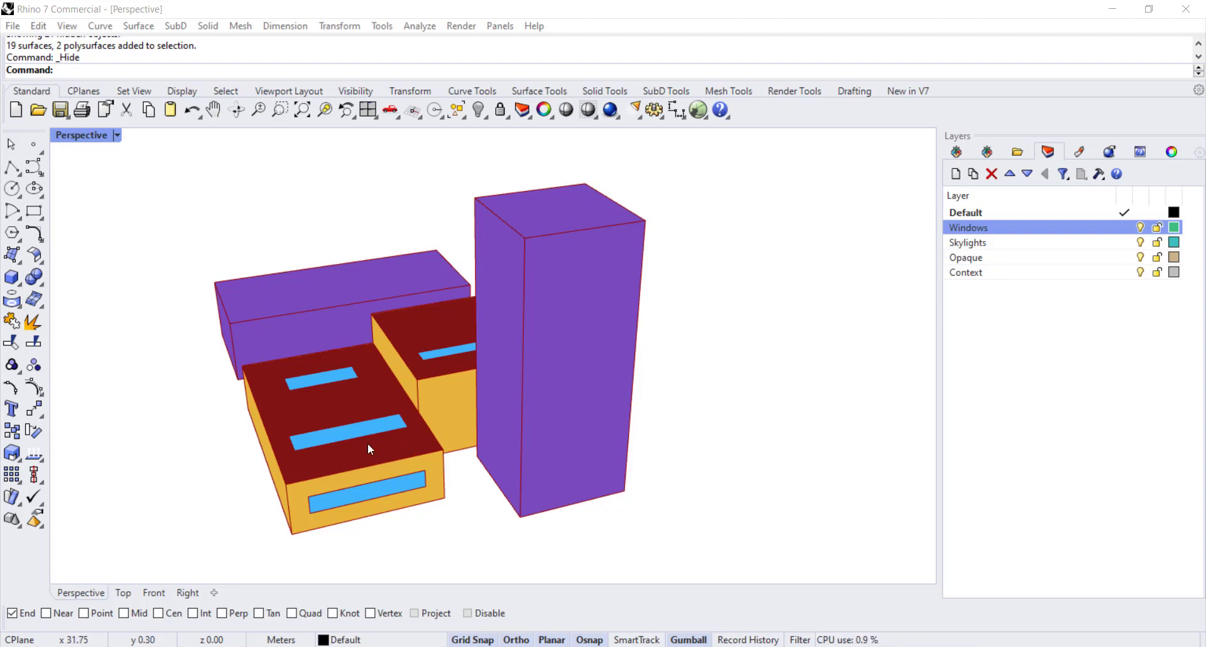
right_click_drag(363, 546, 358, 291)
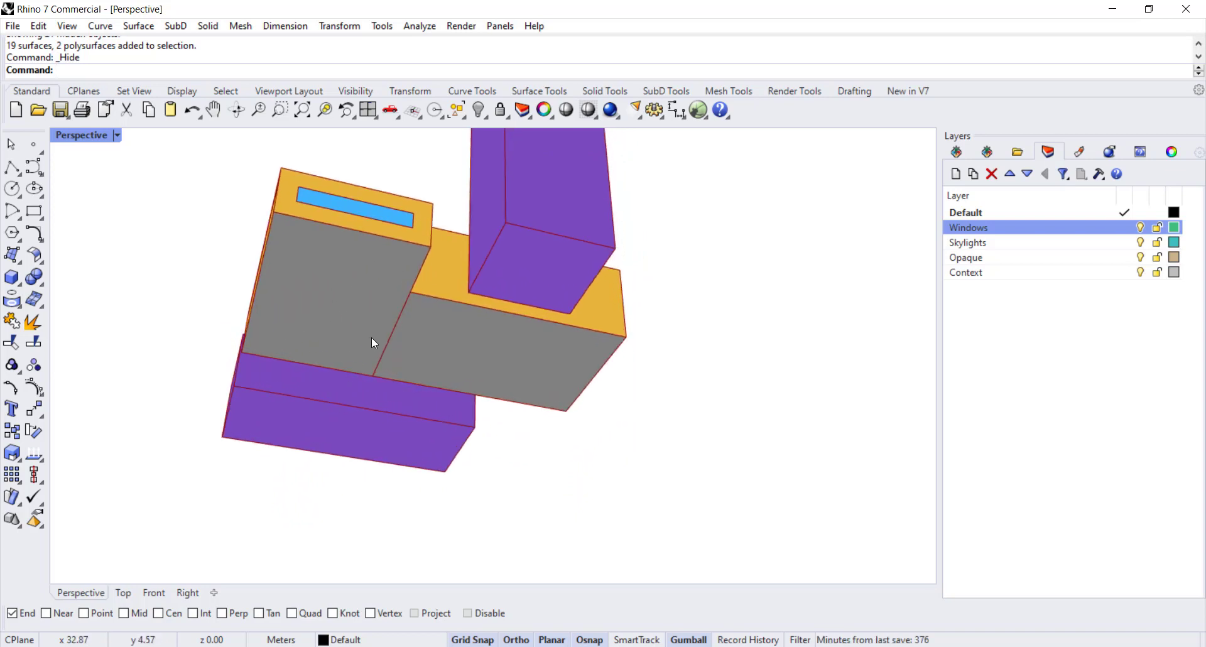
right_click_drag(396, 272, 458, 437)
scroll(380, 433, "up", 2)
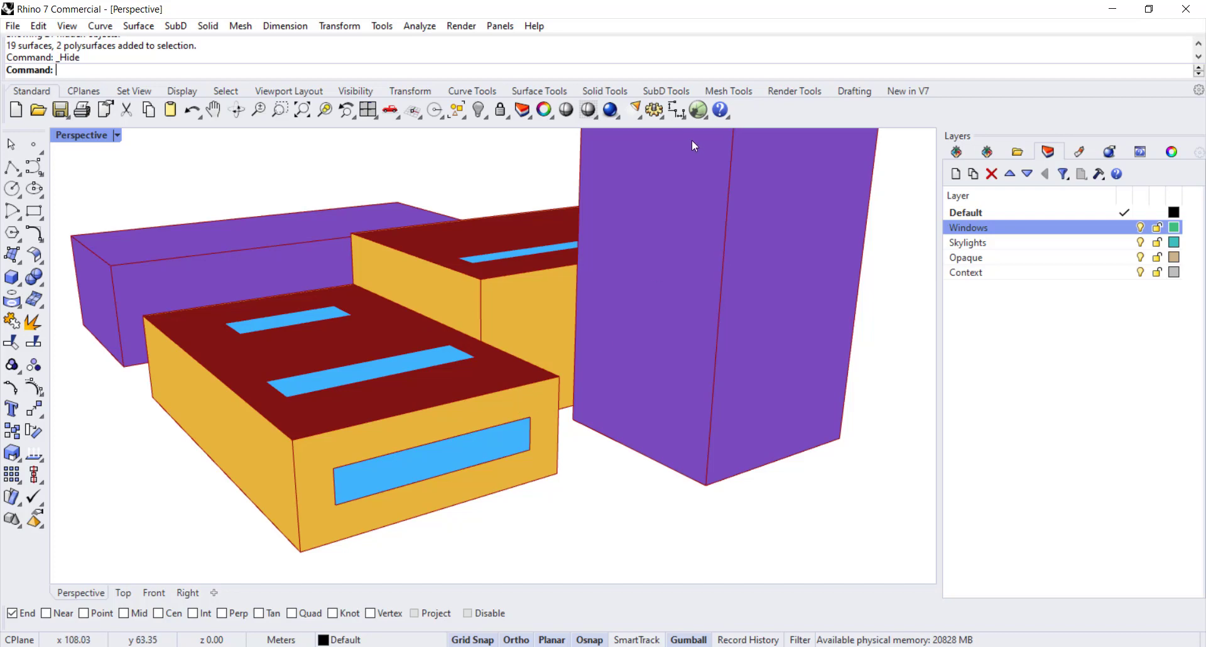
Step: Reopen Grasshopper full-screen and move the Visualize by Type component further right
left_click(699, 111)
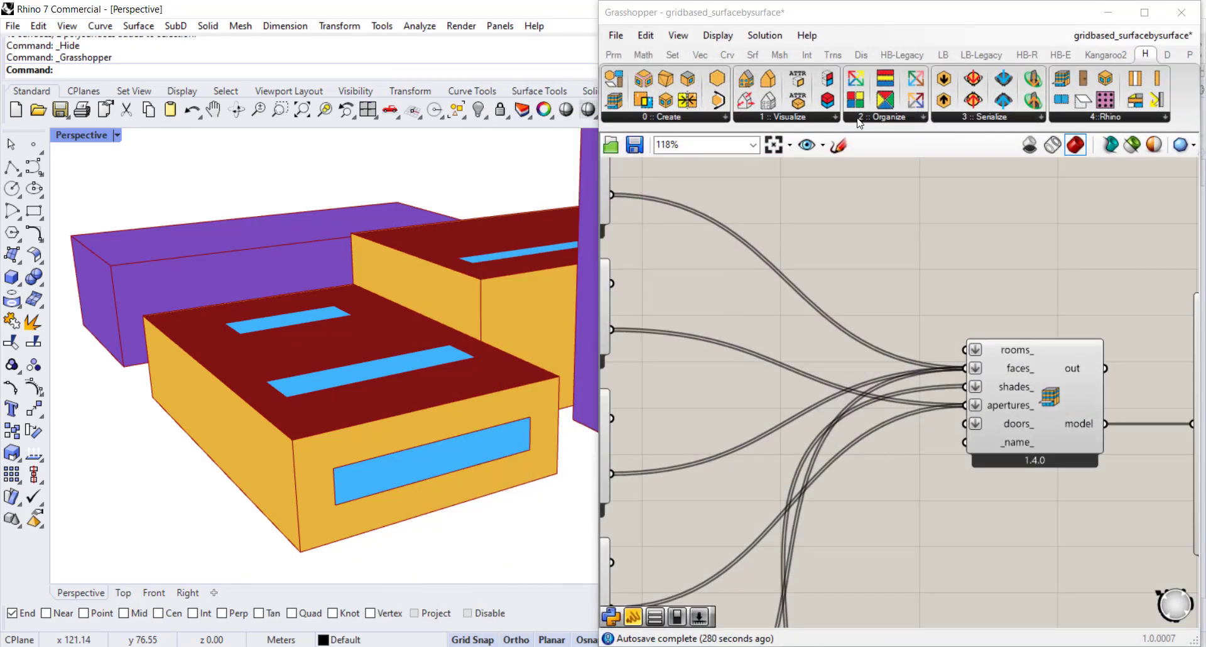
left_click(1144, 18)
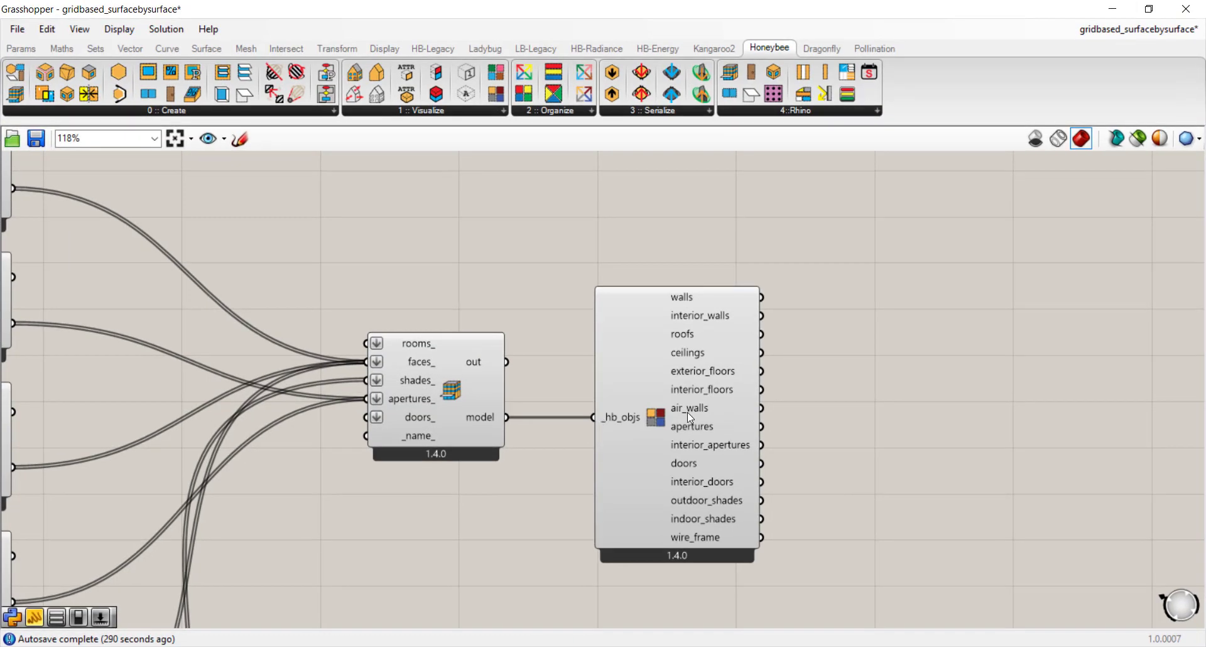
left_click_drag(687, 412, 837, 412)
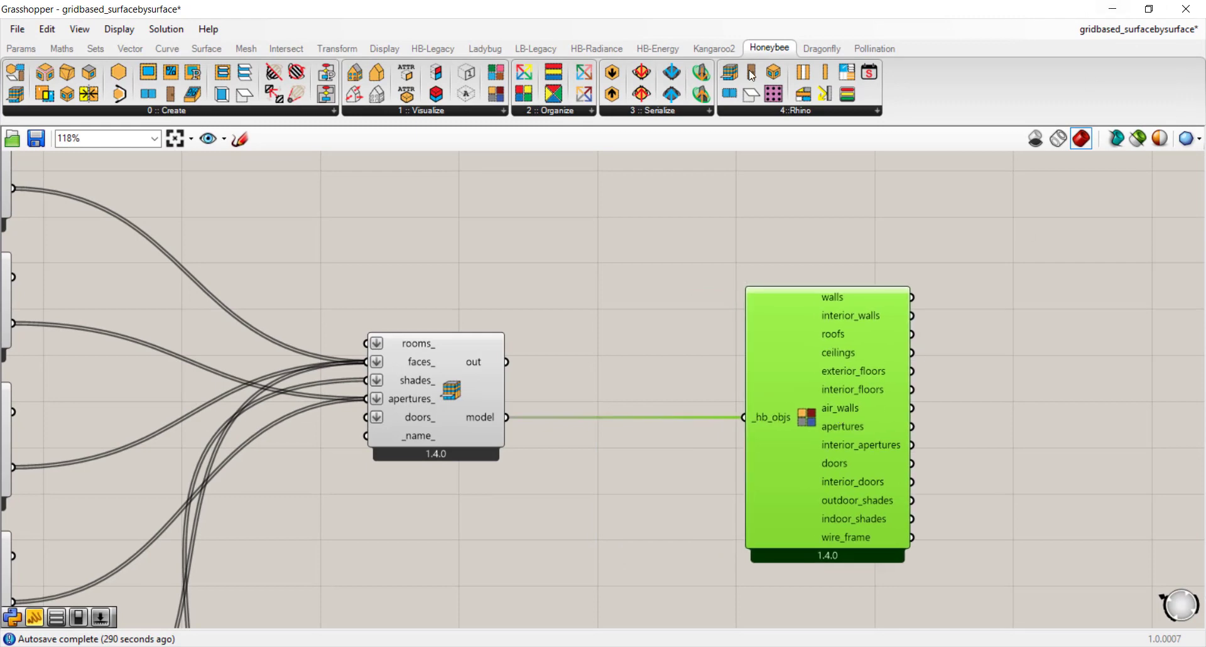
Step: Add HB Extruded Border Shades from 0 :: Create and feed it the WINDOWS apertures
left_click(123, 112)
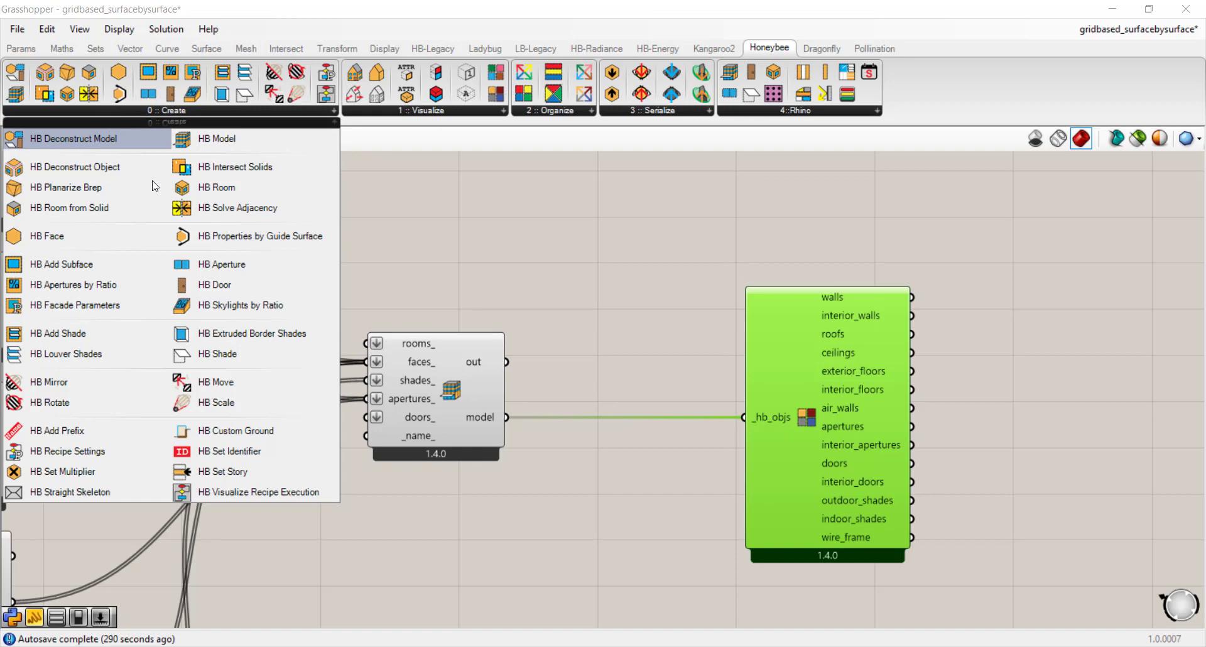
left_click(269, 340)
left_click(267, 294)
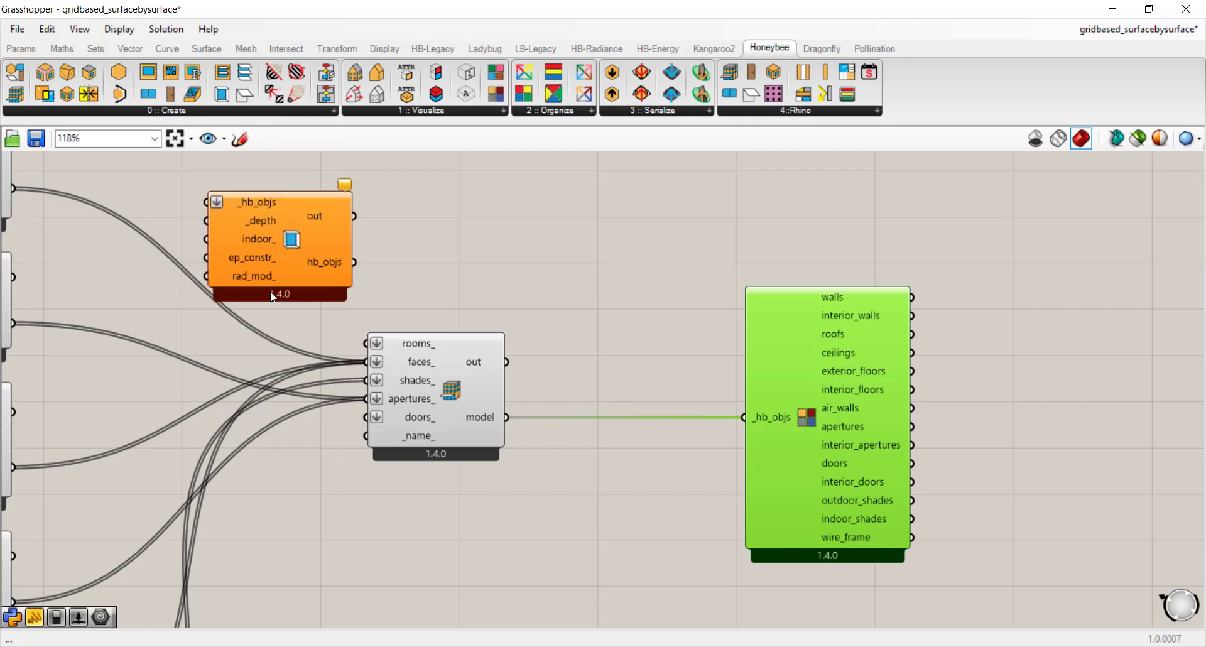
right_click_drag(267, 296, 601, 298)
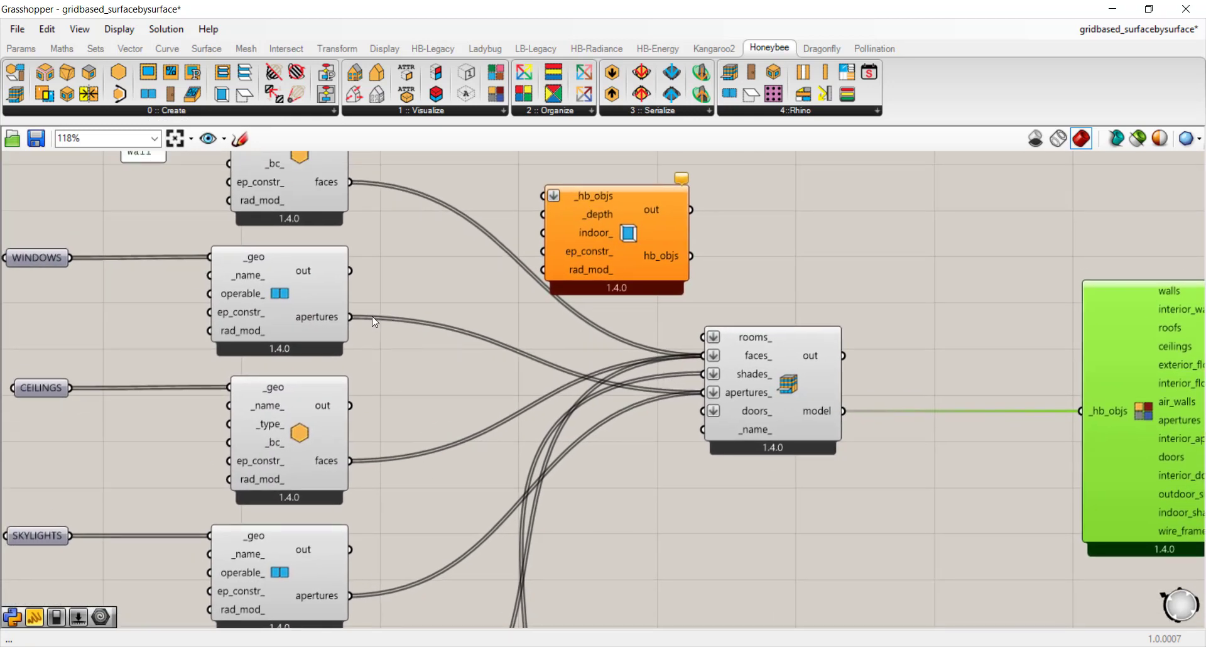
left_click_drag(351, 317, 545, 197)
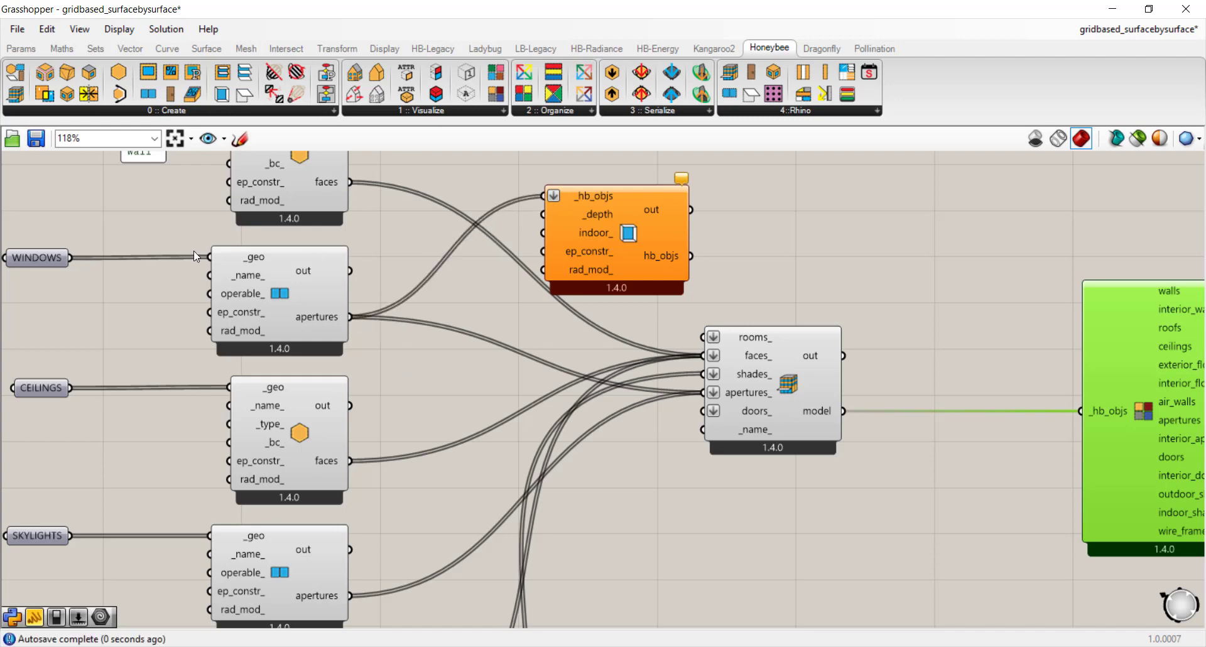
left_click_drag(624, 259, 665, 258)
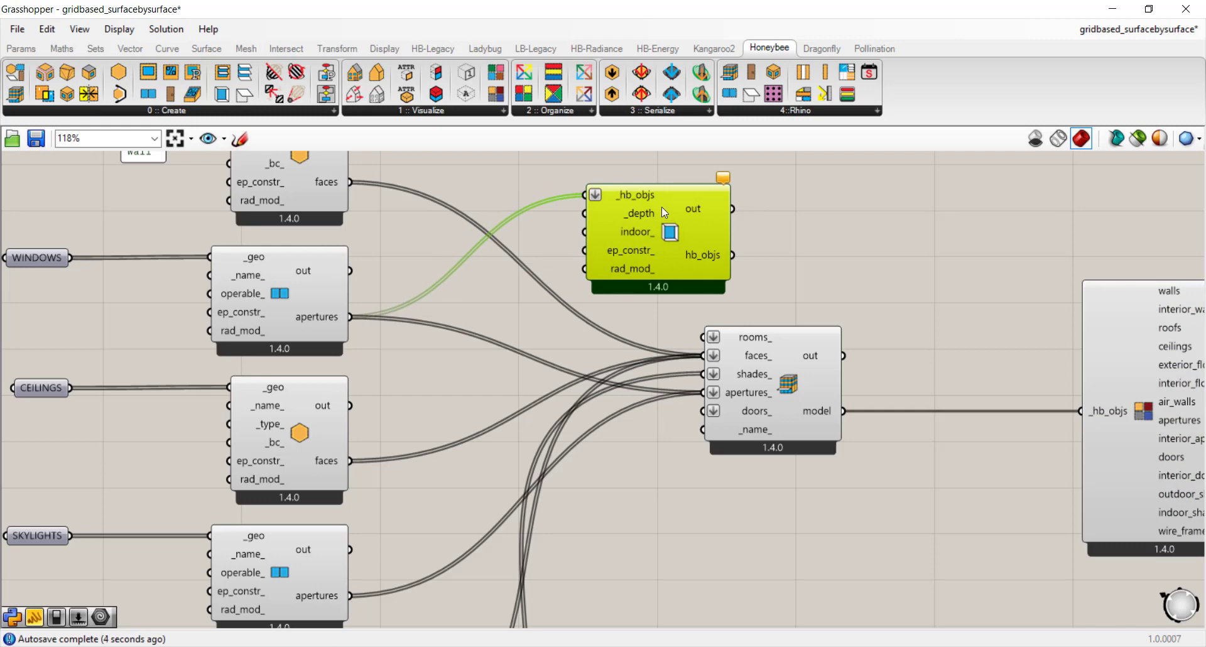
Step: Create a 0.3 Number Slider and wire it into the border shades' _depth input
left_click_drag(664, 213, 706, 187)
double_click(512, 183)
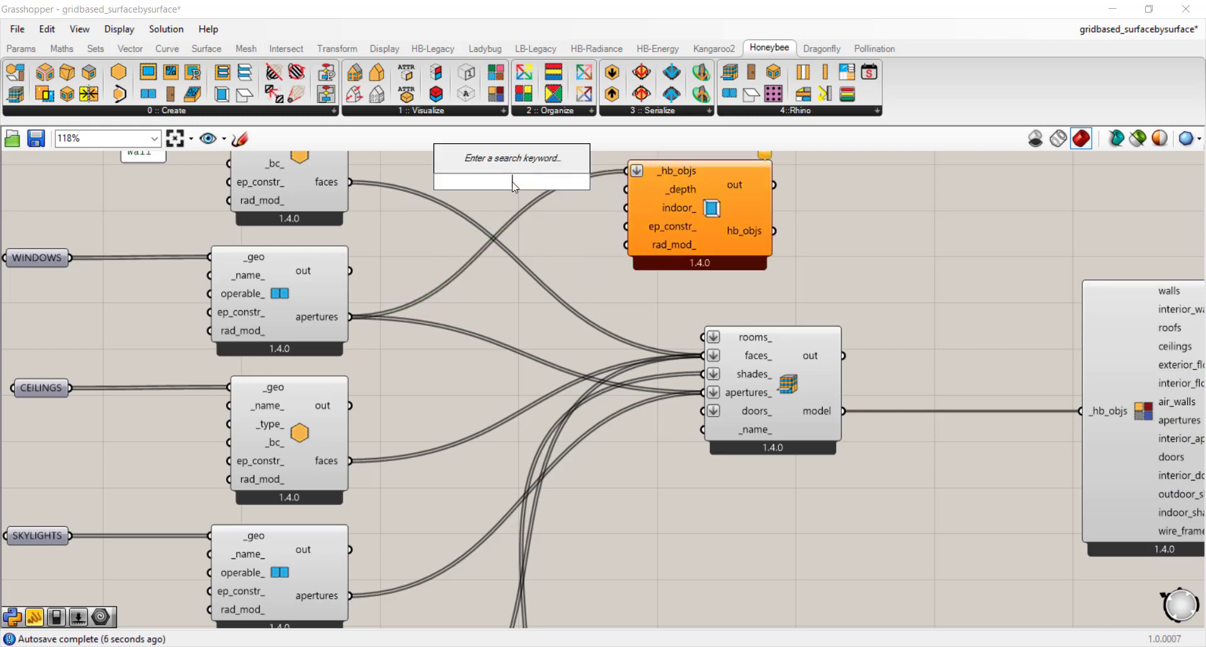
type("0.3")
key("Return")
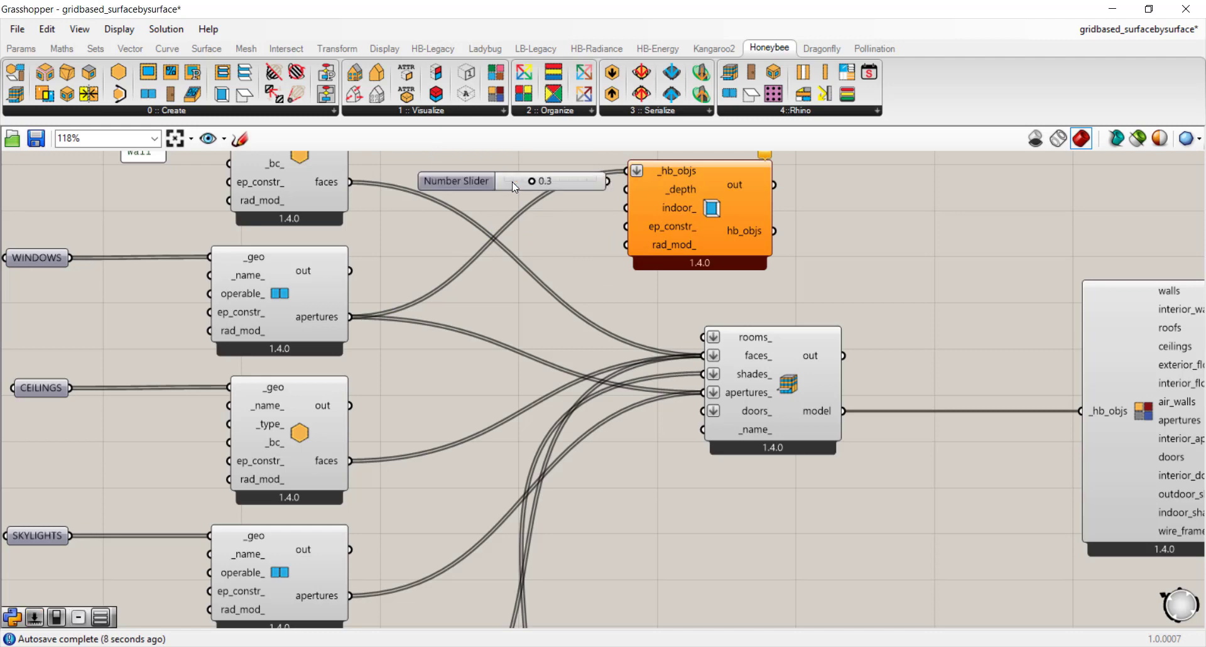
left_click_drag(494, 182, 489, 191)
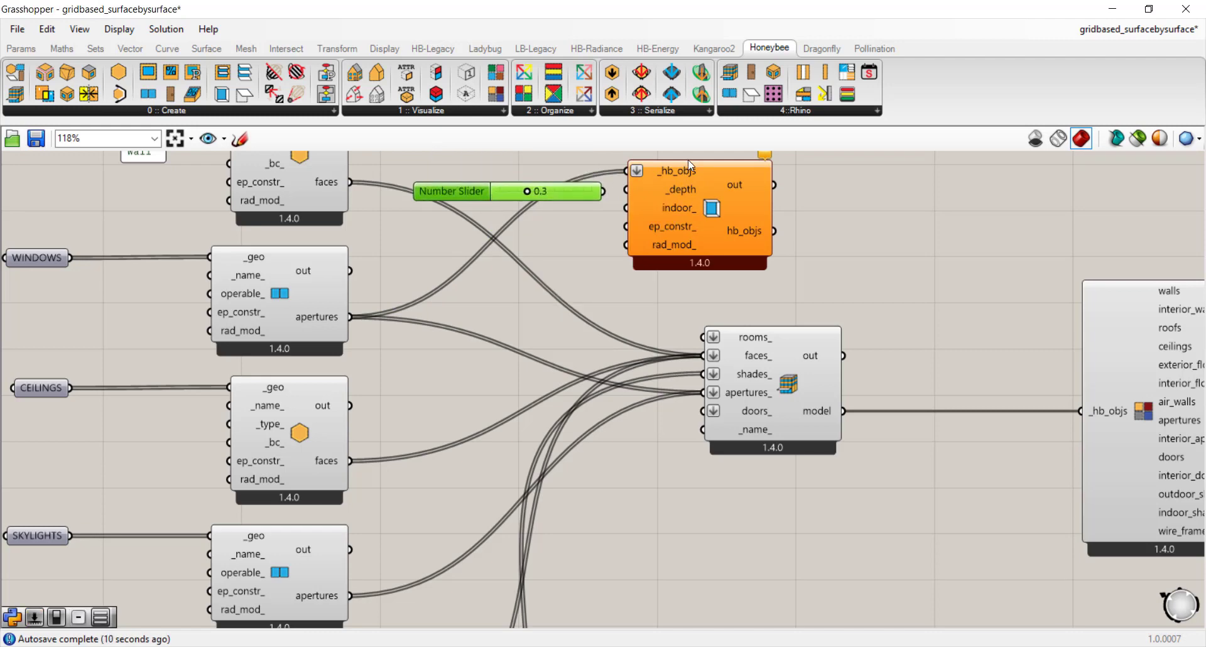
left_click_drag(604, 192, 668, 205)
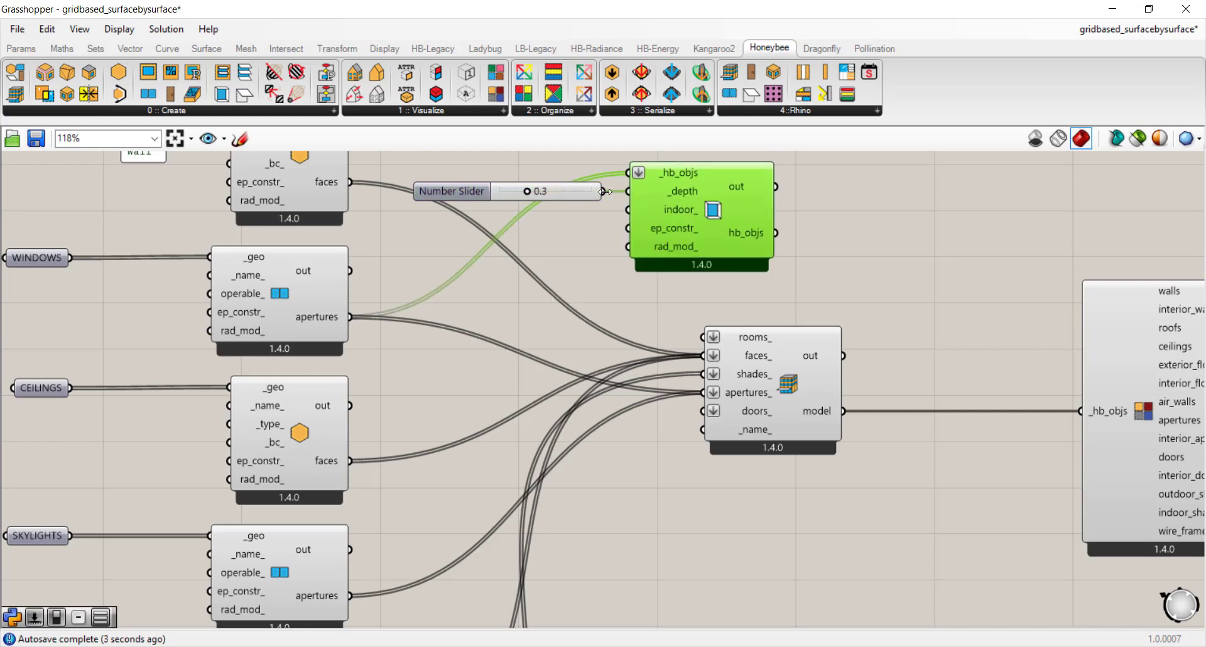
scroll(693, 216, "up", 3)
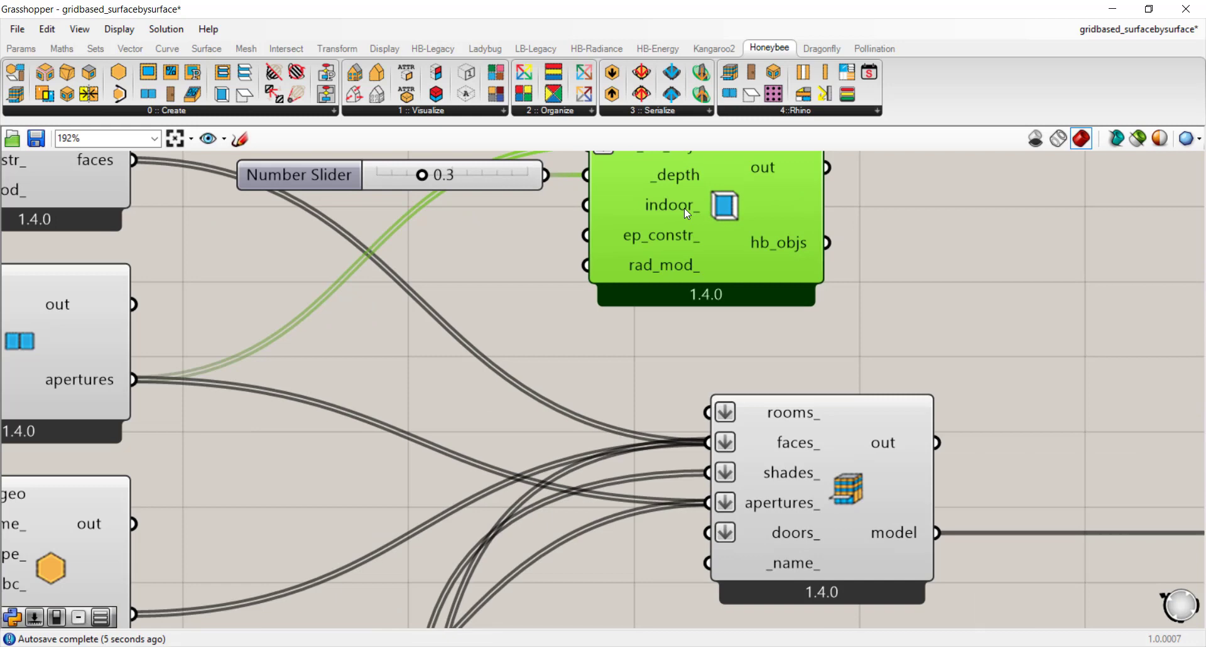
mouse_move(673, 208)
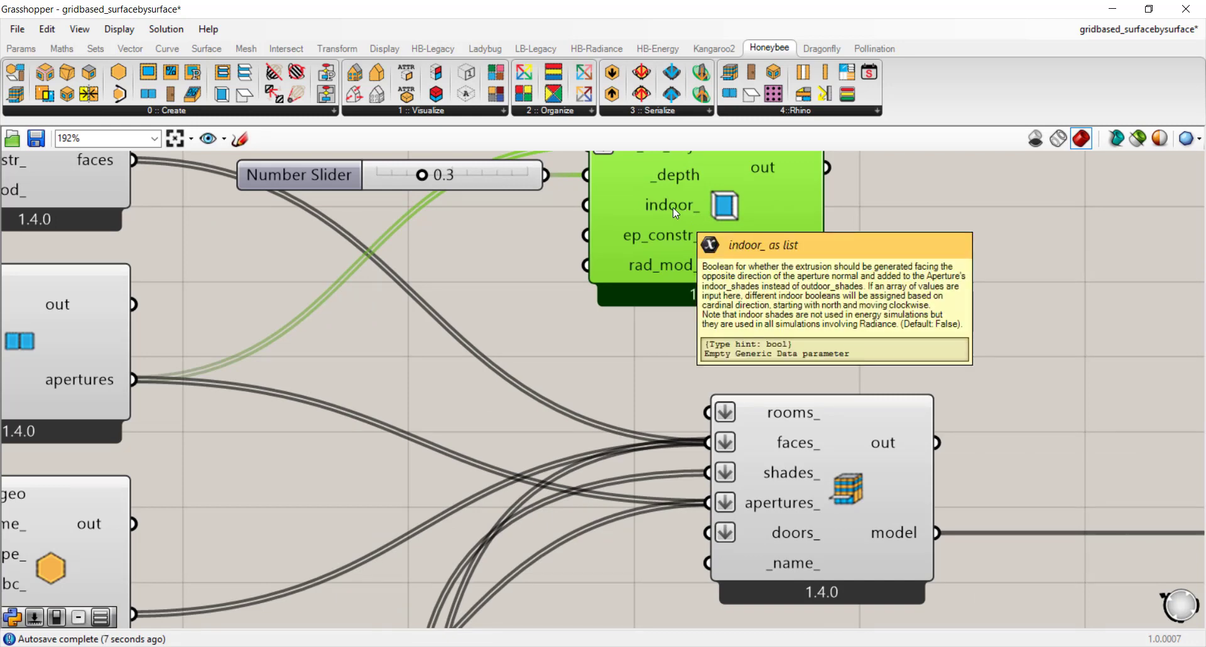
right_click_drag(673, 207, 676, 340)
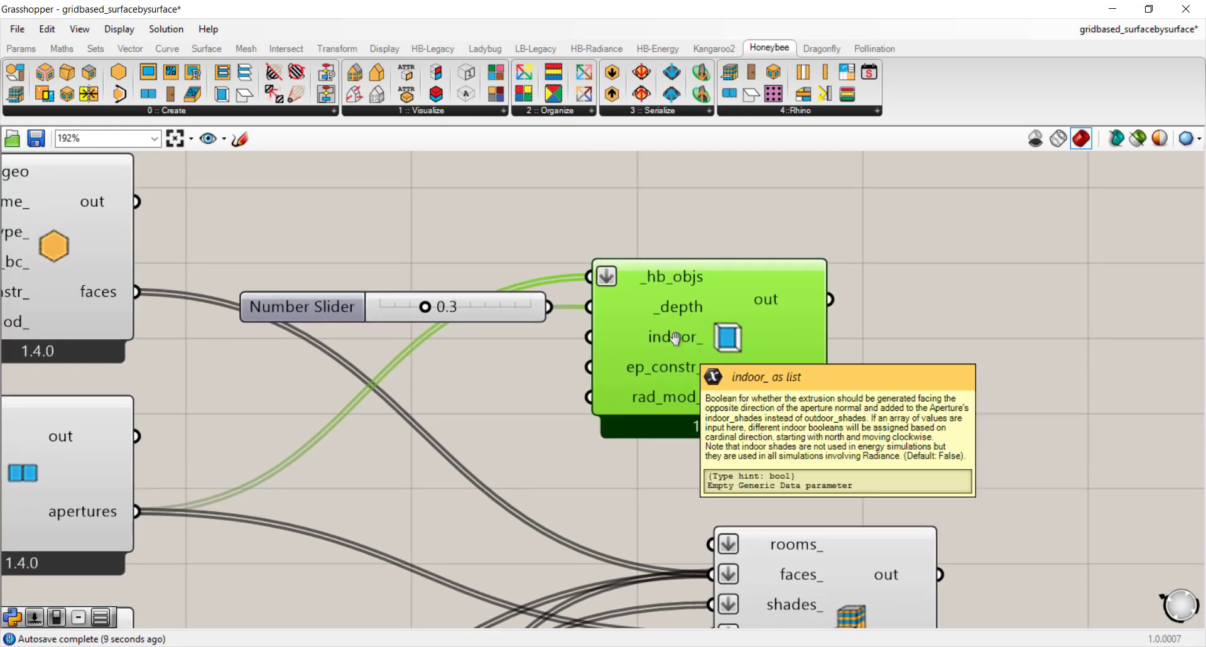
scroll(677, 341, "up", 2)
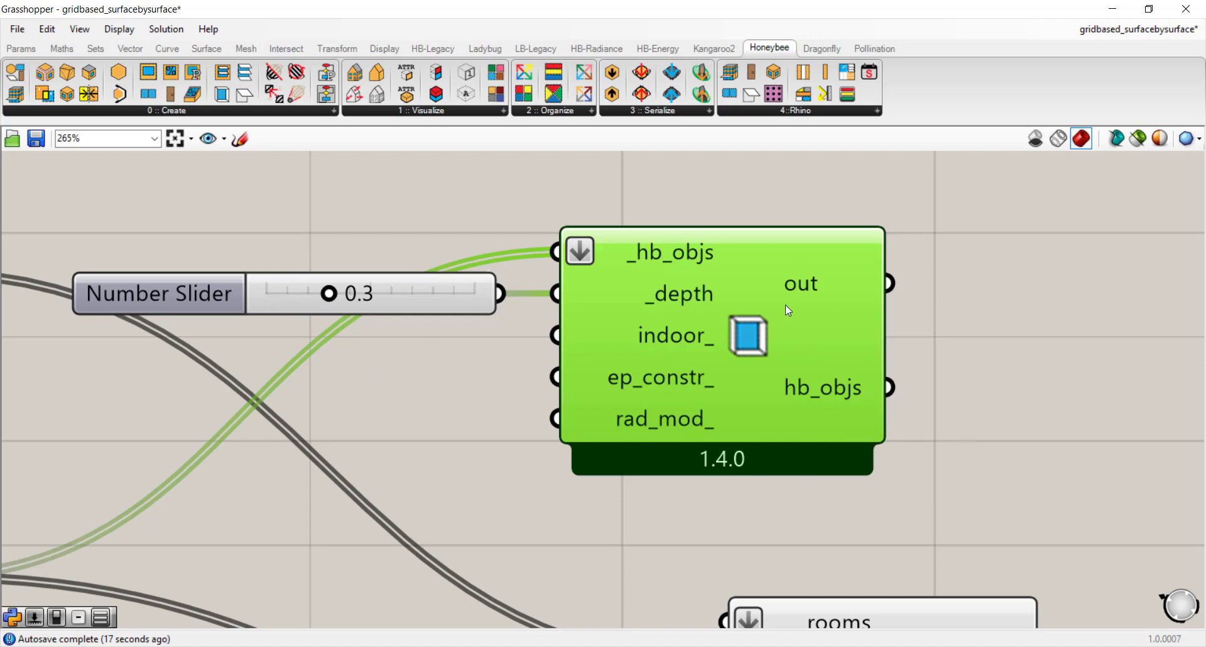
Step: Replace the raw window apertures in HB Model's apertures_ with the border-shaded output
left_click(1112, 10)
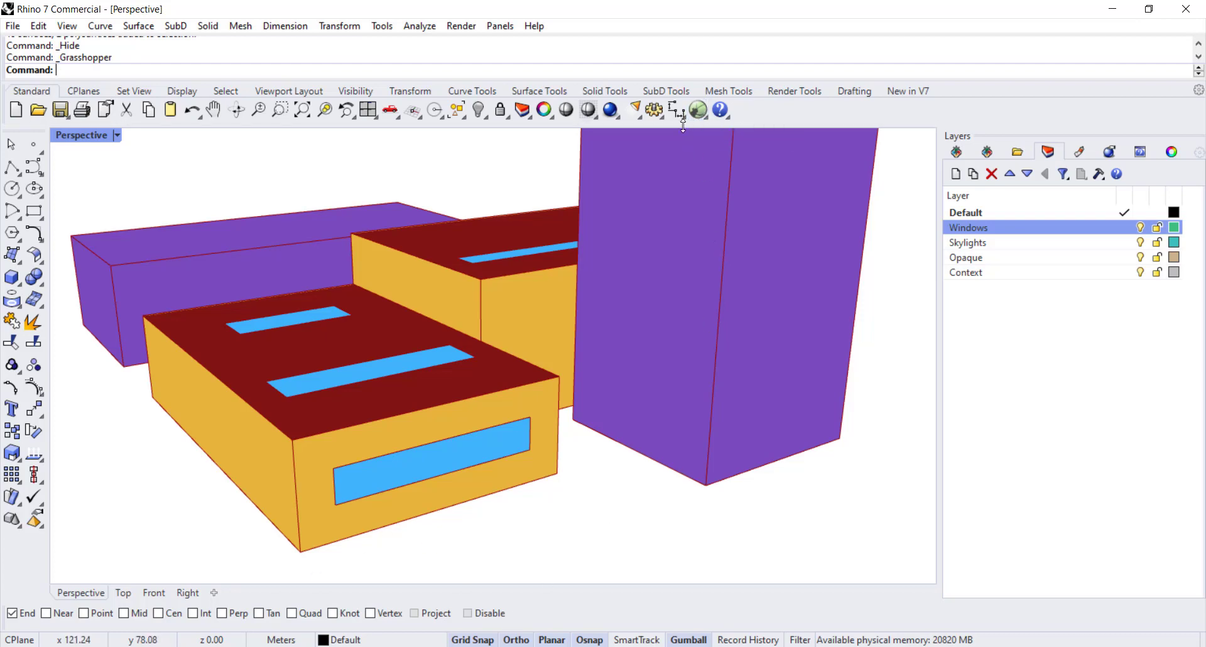
left_click(698, 110)
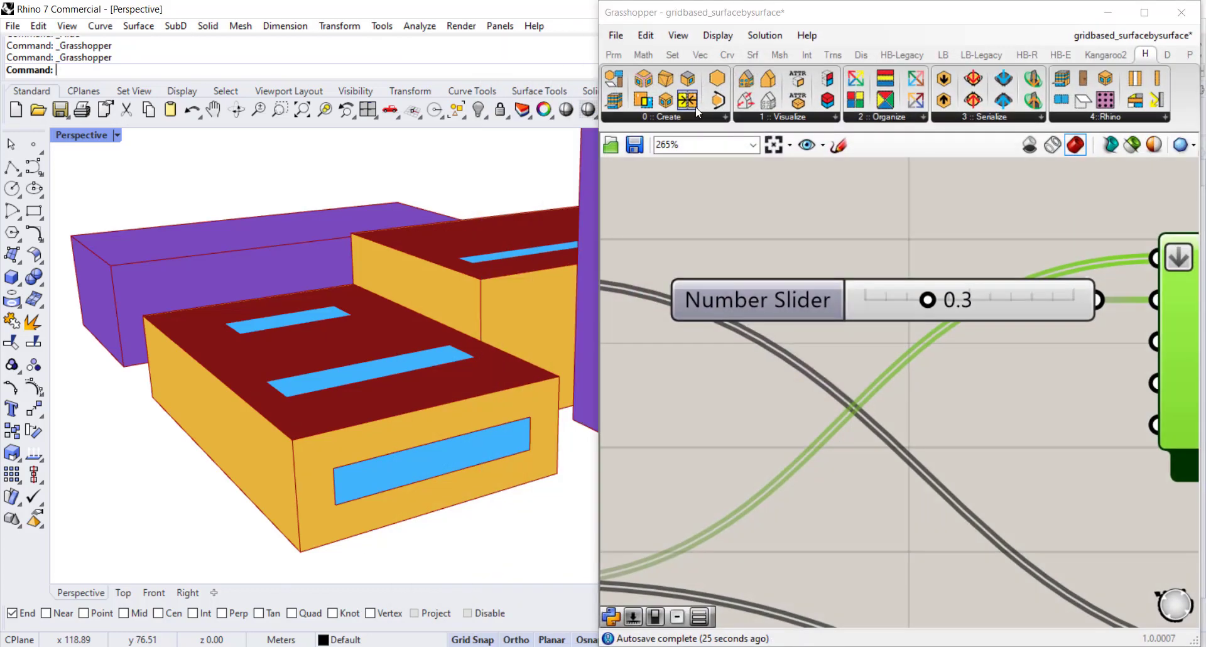
scroll(944, 350, "down", 5)
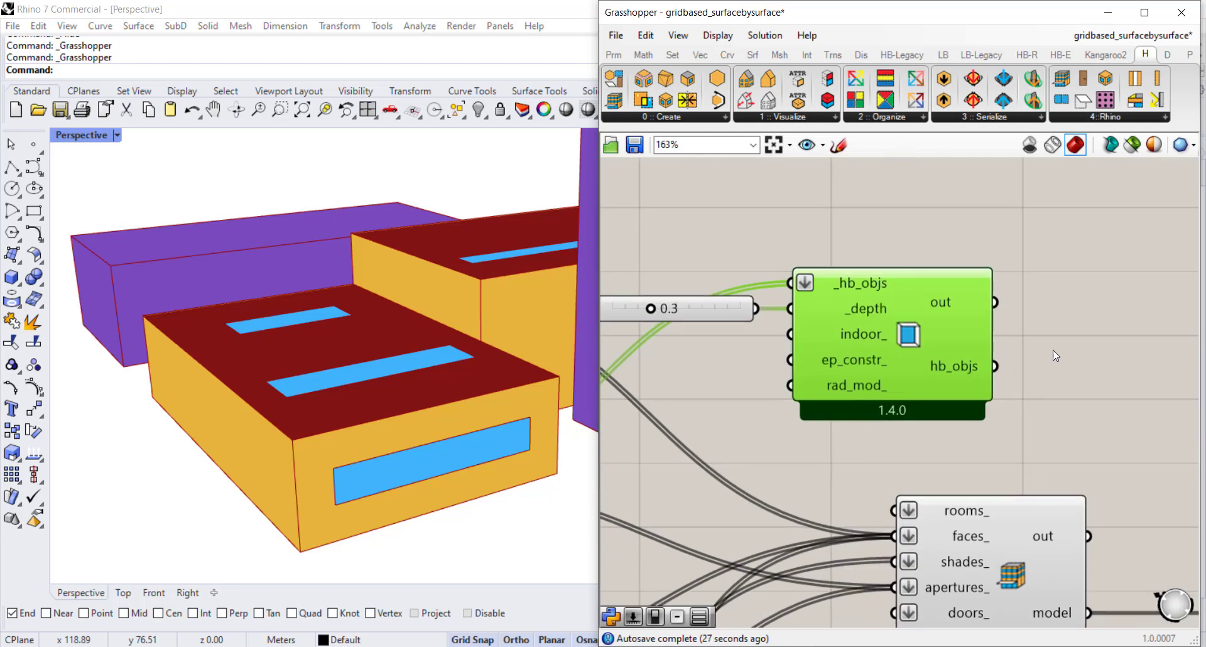
scroll(1002, 414, "down", 2)
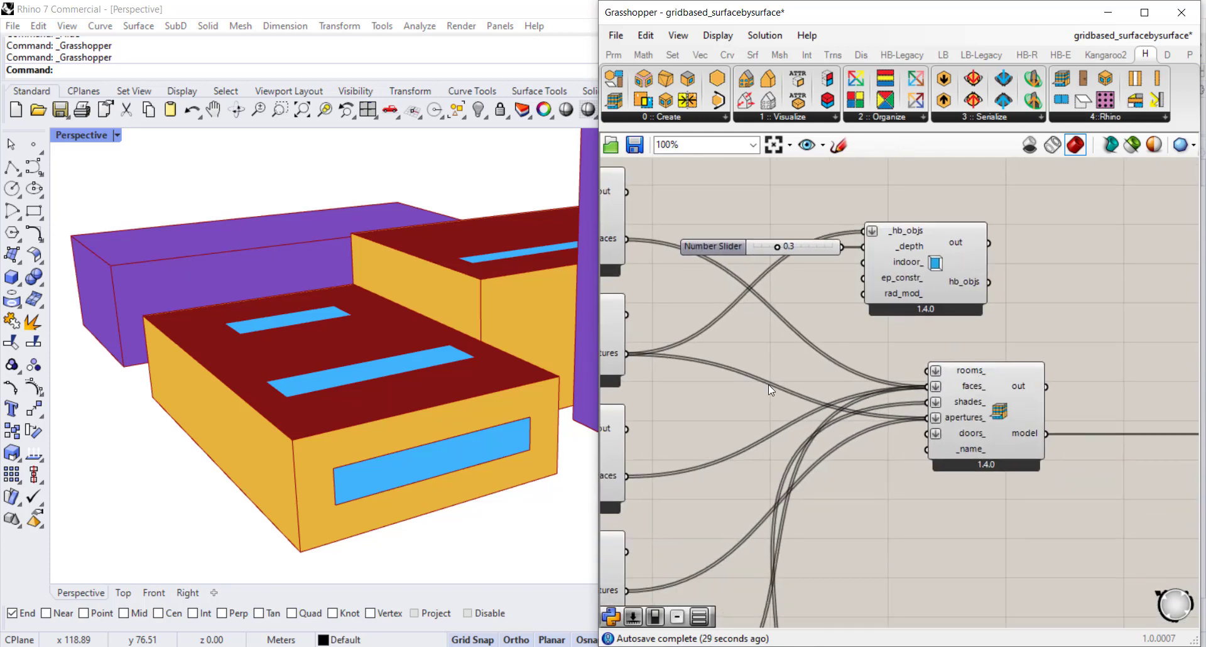
right_click_drag(995, 299, 1085, 278)
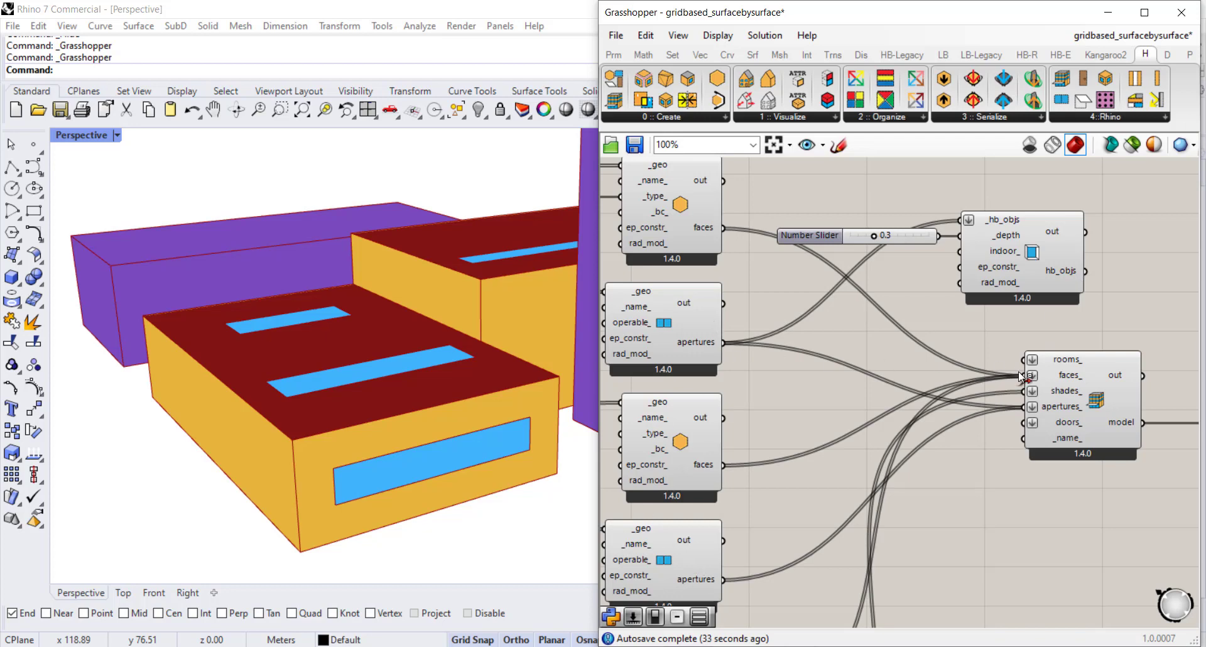
left_click_drag(1030, 406, 724, 343)
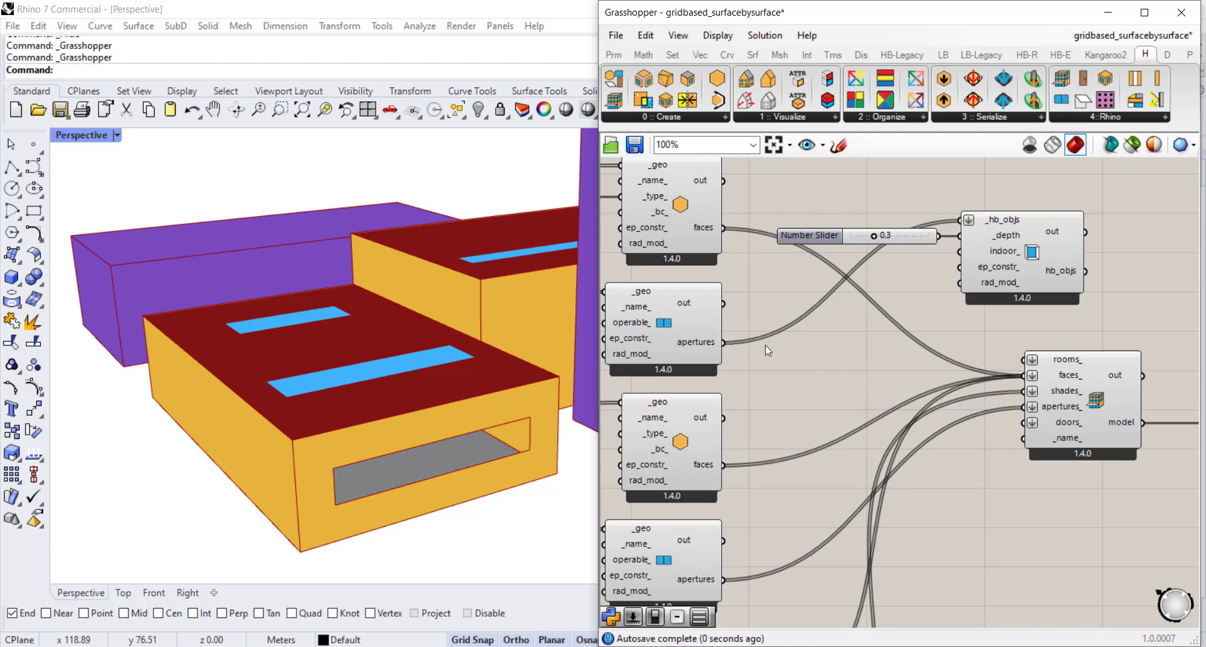
left_click_drag(1091, 275, 1027, 419)
Step: Test border depth 0.4, reset it to 0.3, and add the skylight apertures to the shades
scroll(327, 507, "up", 8)
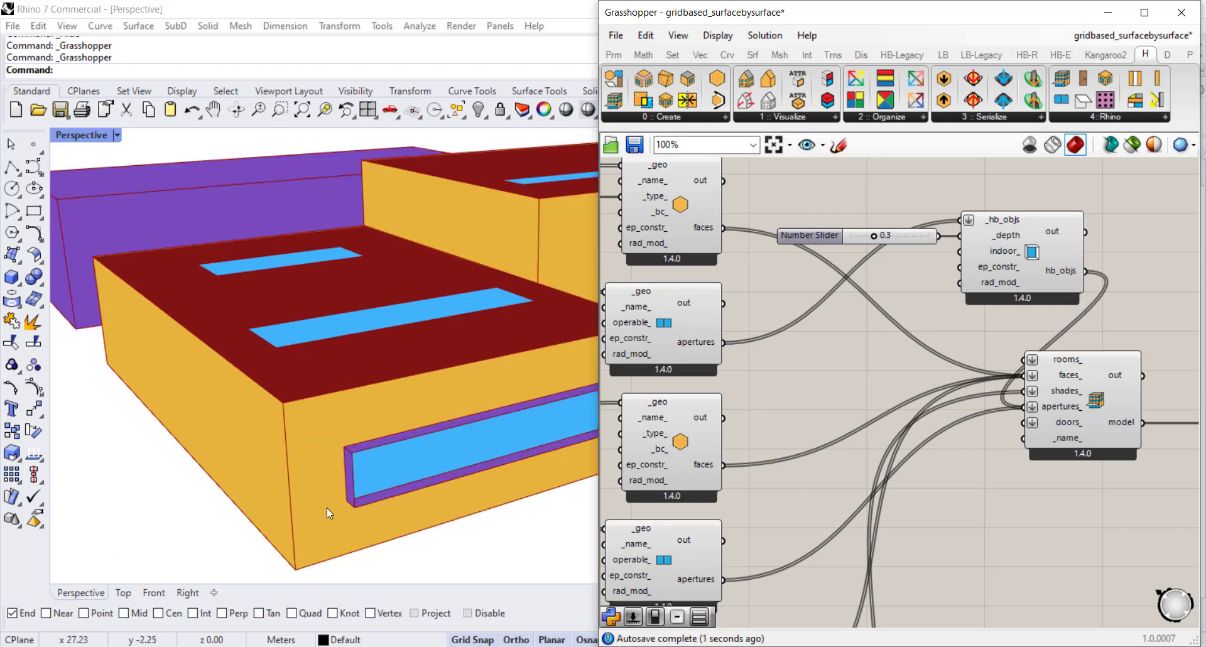
right_click_drag(341, 481, 355, 466, "shift")
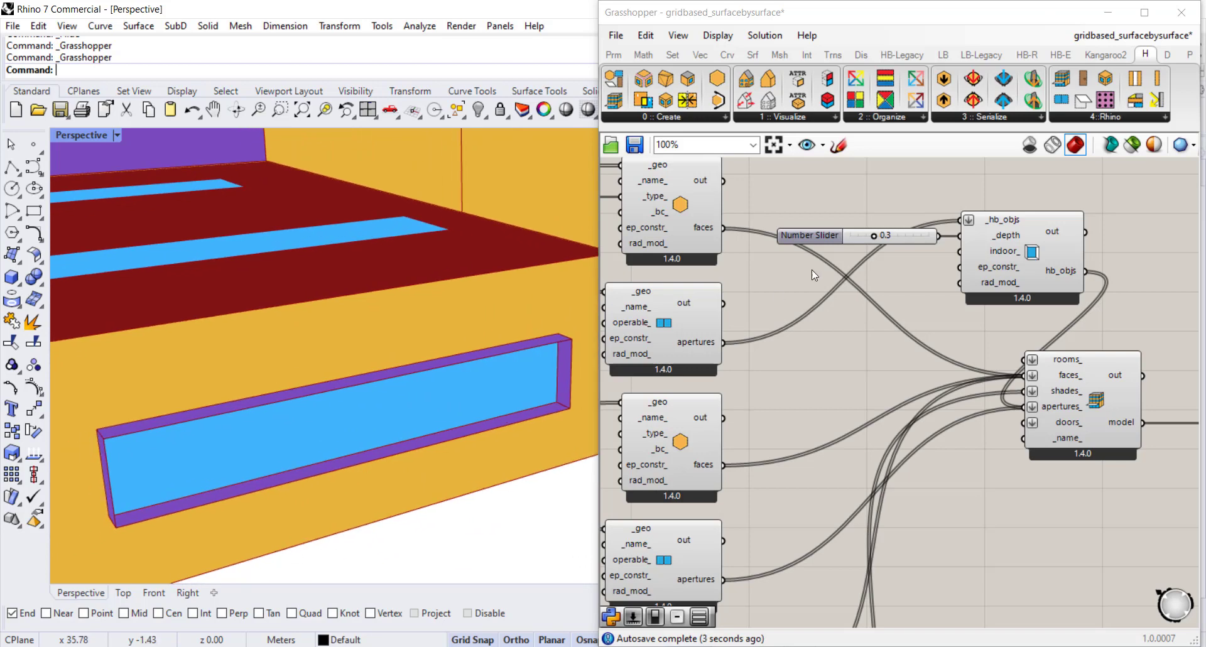
scroll(873, 236, "up", 5)
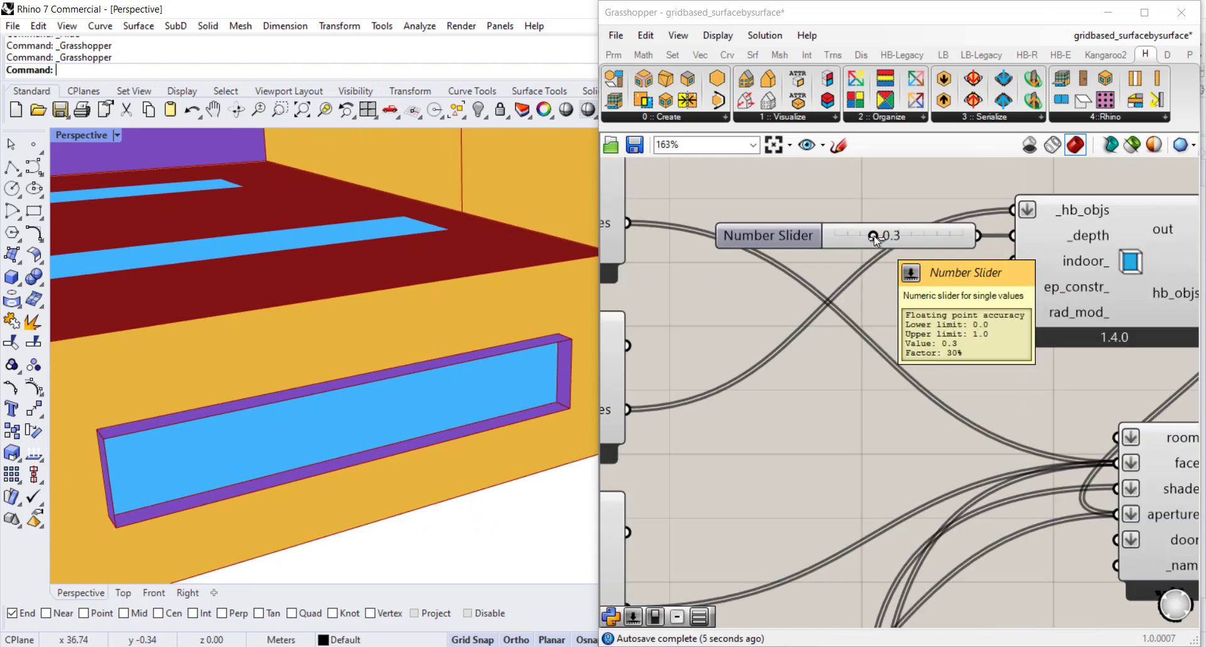
mouse_move(875, 236)
left_mouse_down()
mouse_move(970, 239)
mouse_move(872, 248)
left_mouse_up()
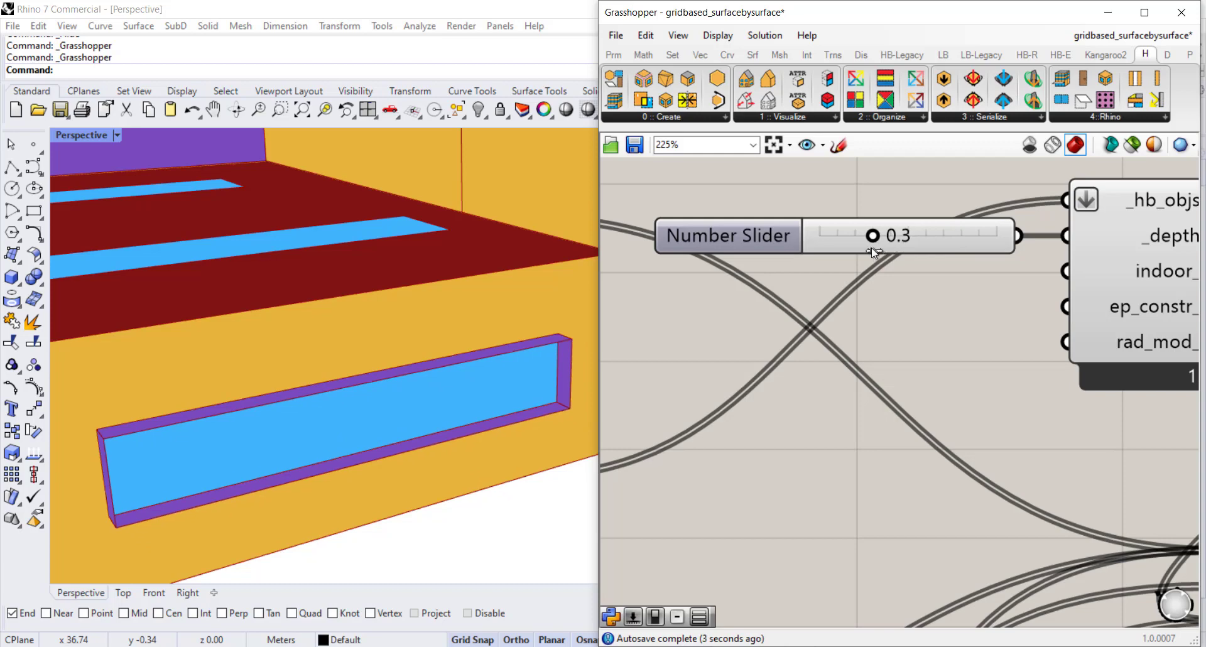
scroll(927, 349, "down", 5)
right_click_drag(894, 474, 899, 357)
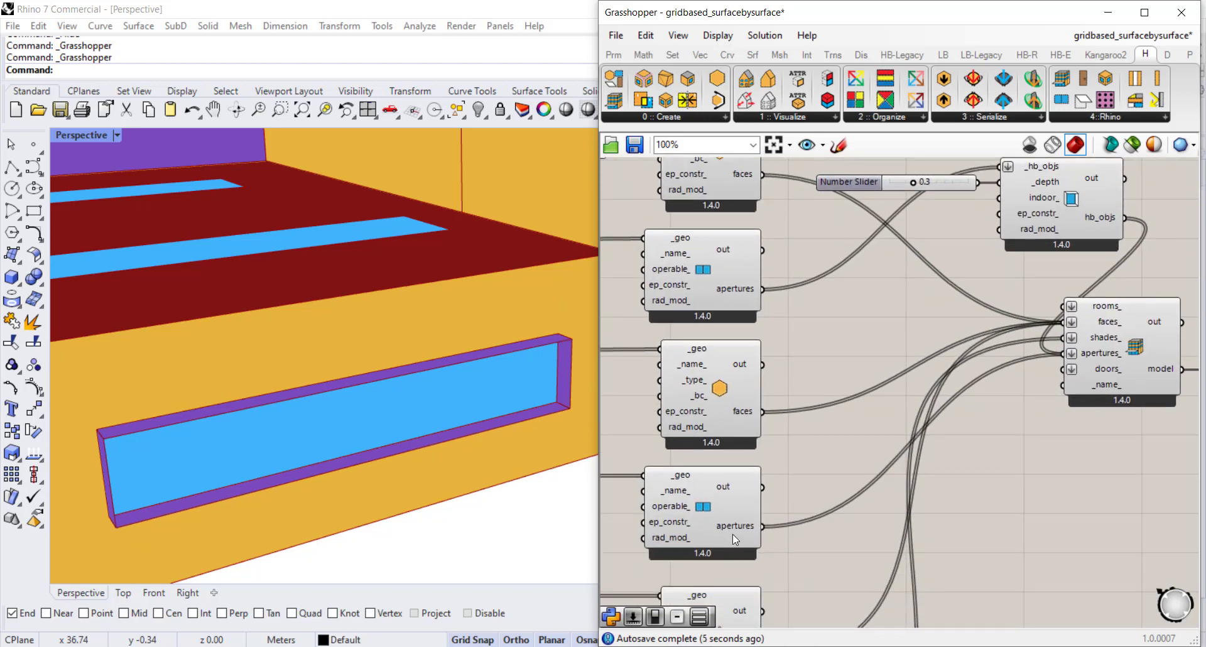
left_click_drag(764, 528, 994, 169)
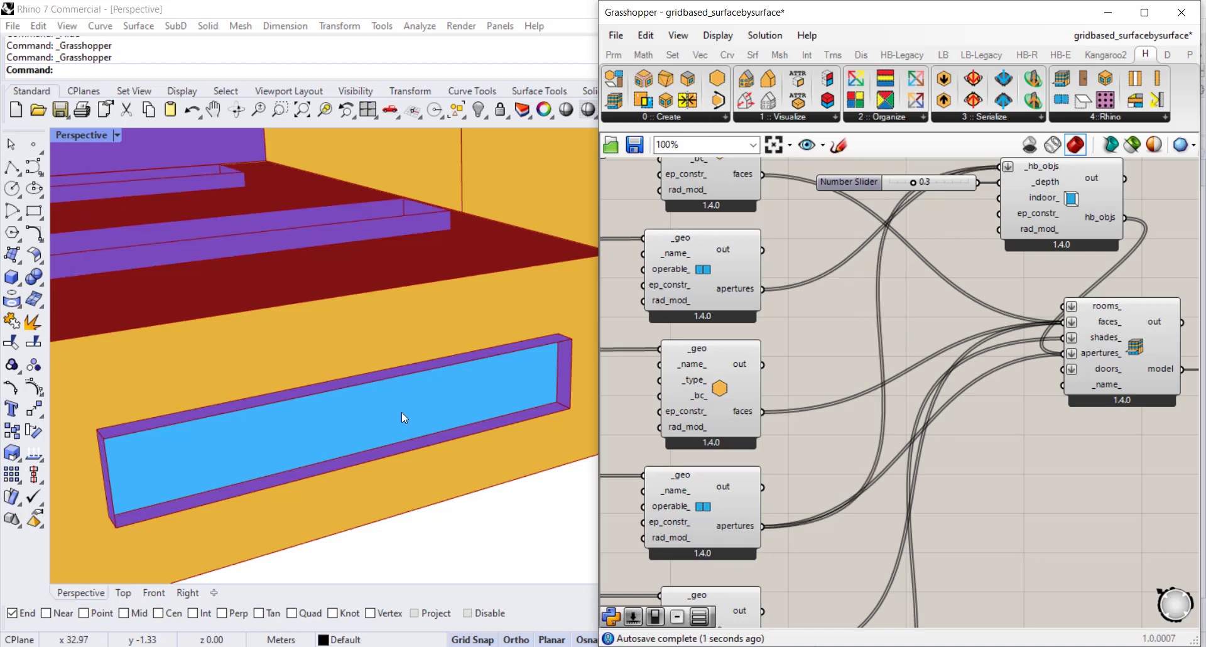
right_click_drag(401, 412, 386, 376)
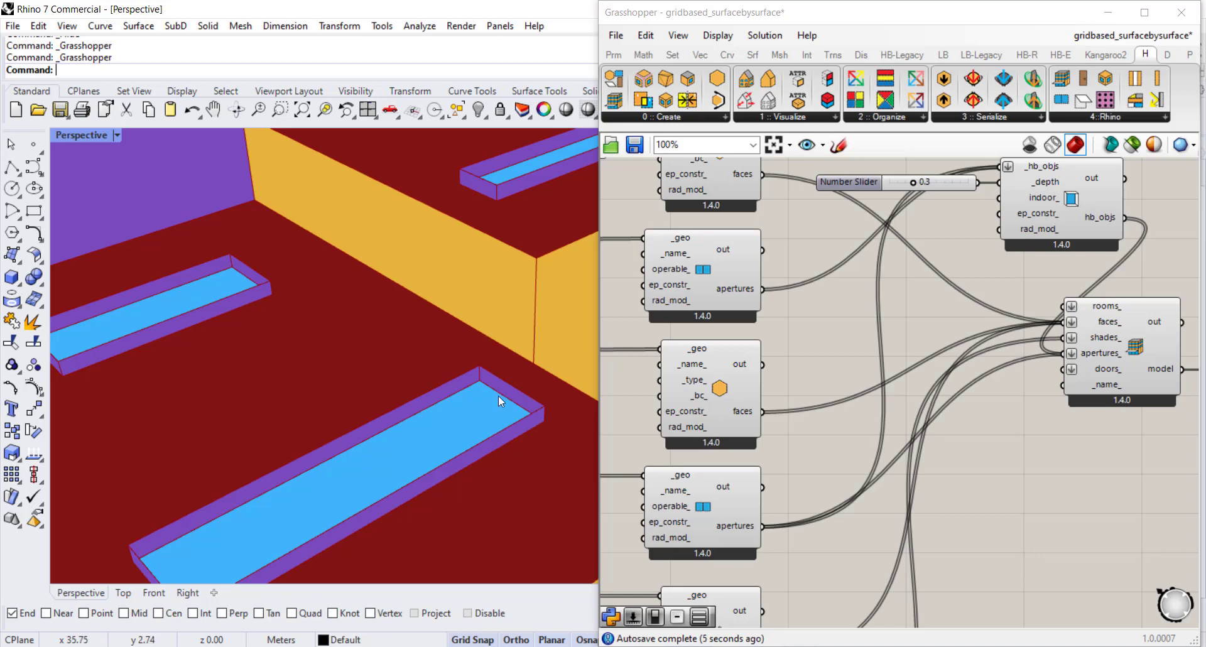
Step: Duplicate the 0.3 Number Slider and Extruded Border Shades component into empty canvas space
left_click(1063, 220)
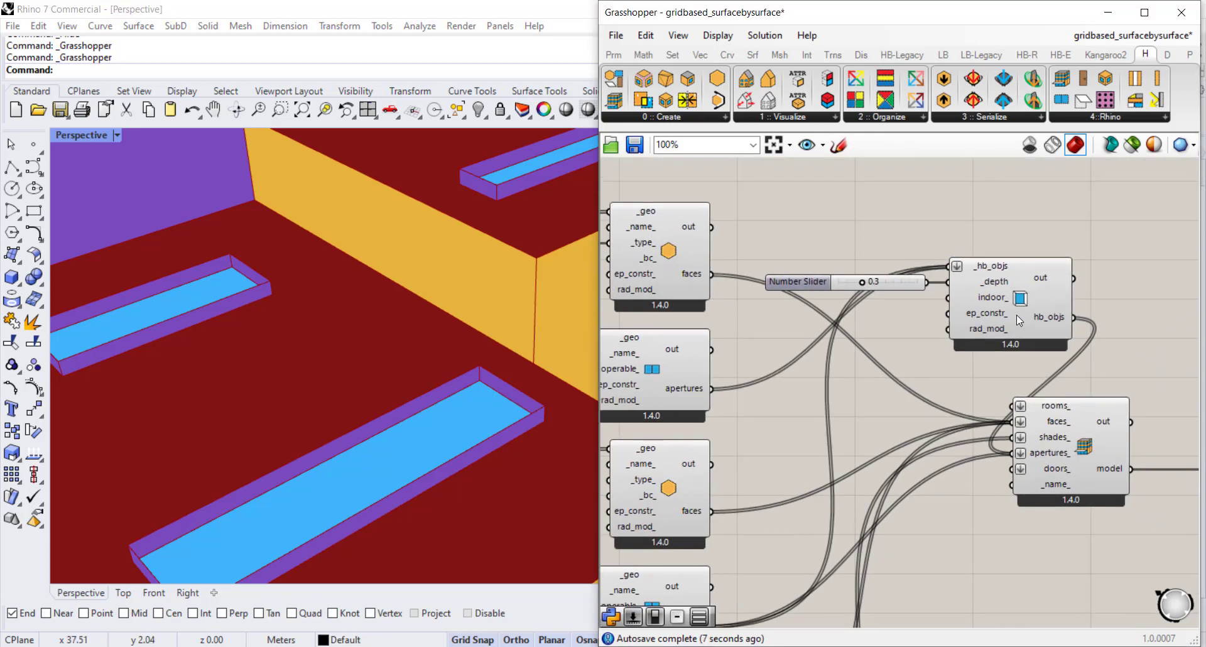
left_click(1017, 314)
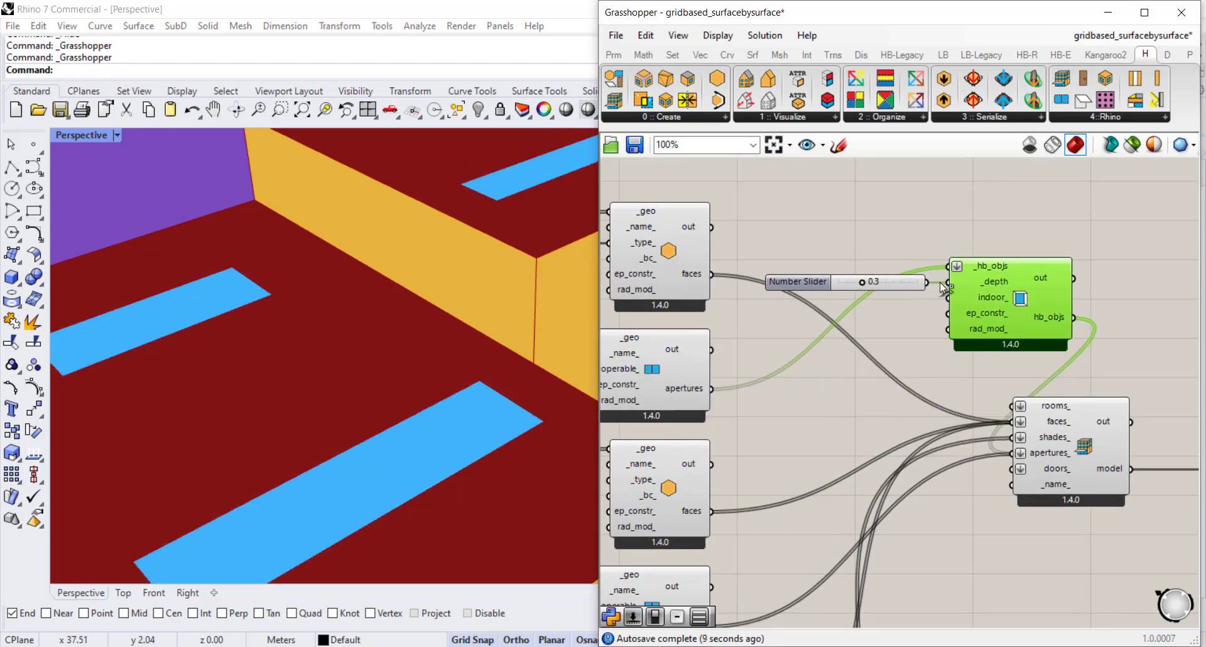
left_click(809, 285, "shift")
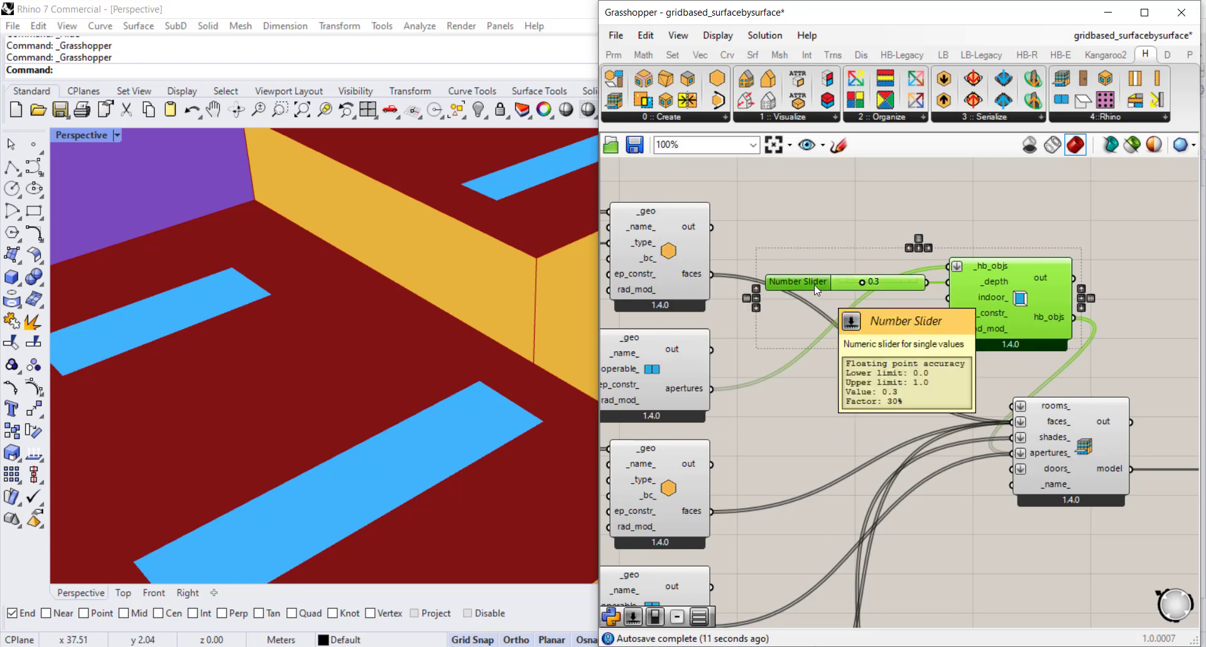
key("ctrl+c")
key("ctrl+v")
right_click_drag(999, 342, 919, 158)
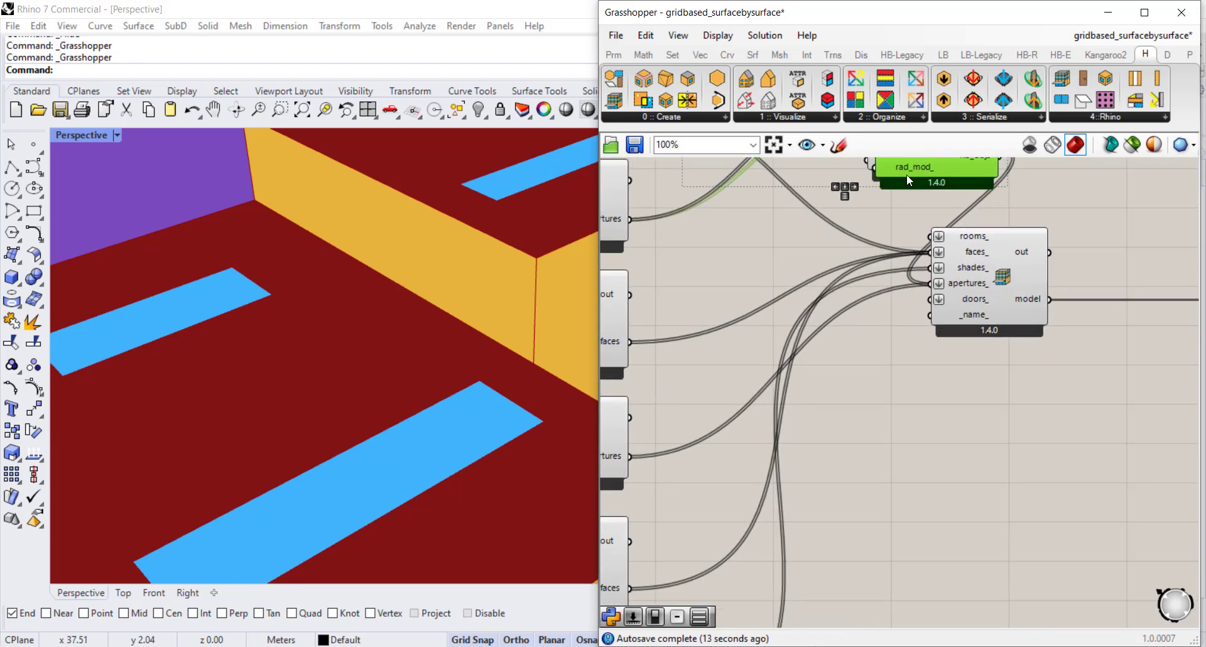
left_click_drag(906, 175, 827, 520)
right_click_drag(655, 493, 790, 440)
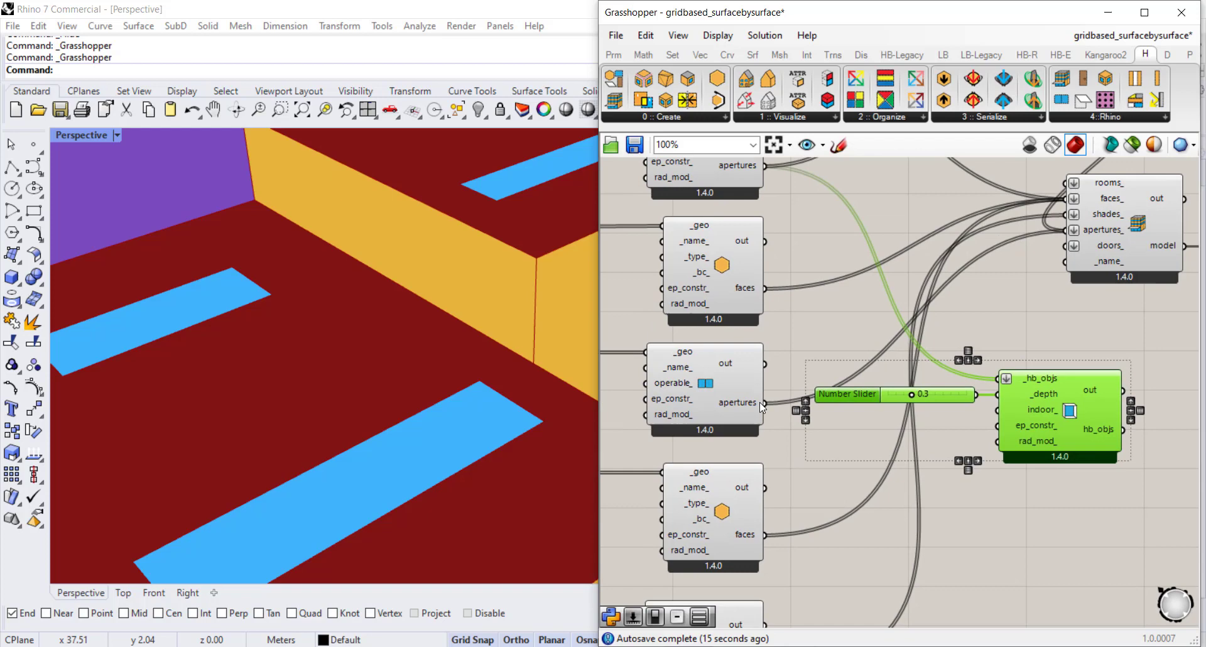
Step: Wire the duplicate shades into the model's apertures_ instead of the skylights, with depth 0.5
right_click_drag(760, 402, 667, 452)
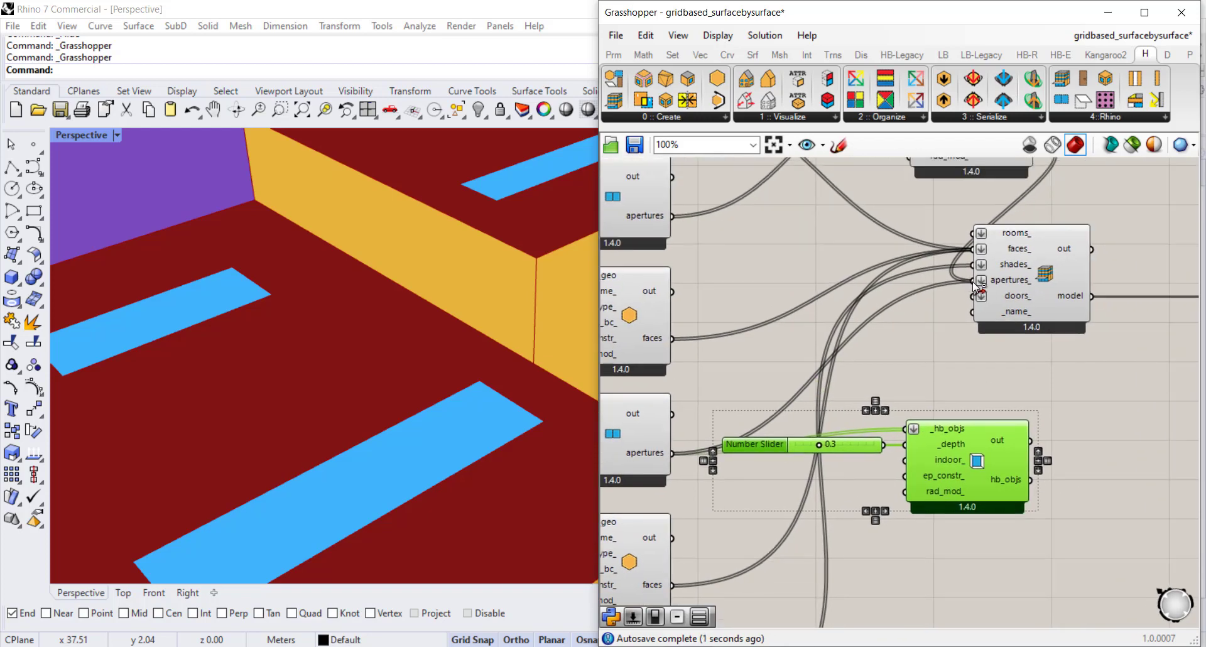
left_click_drag(975, 286, 673, 452, "ctrl")
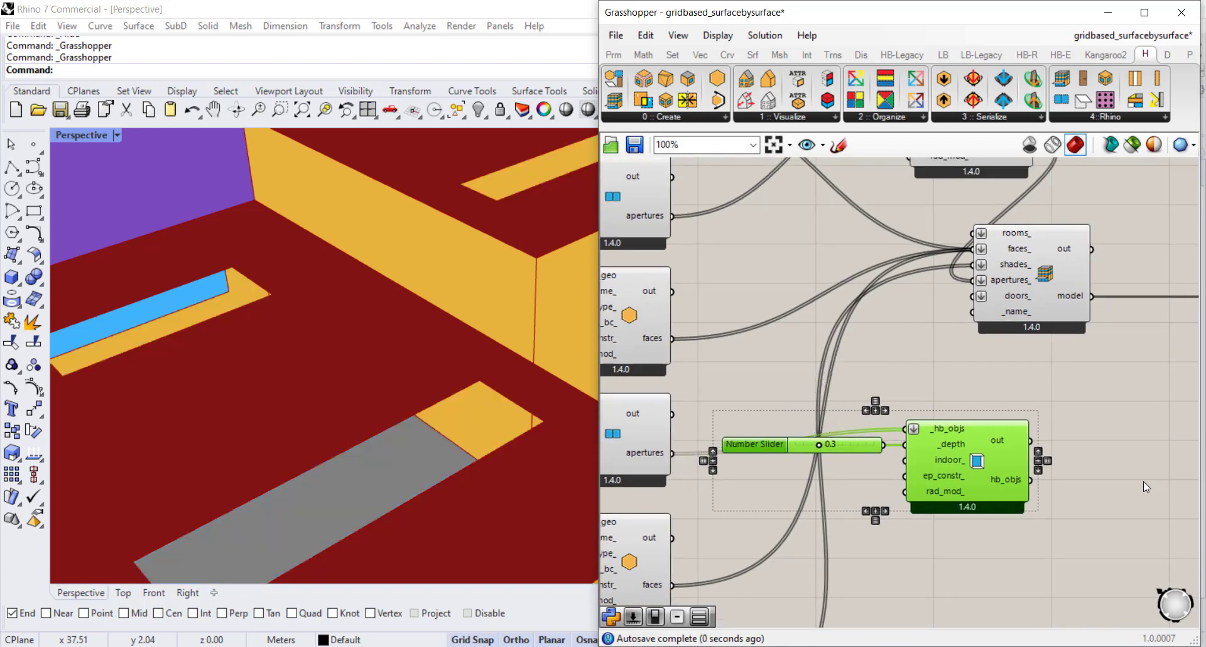
left_click_drag(1035, 480, 976, 284)
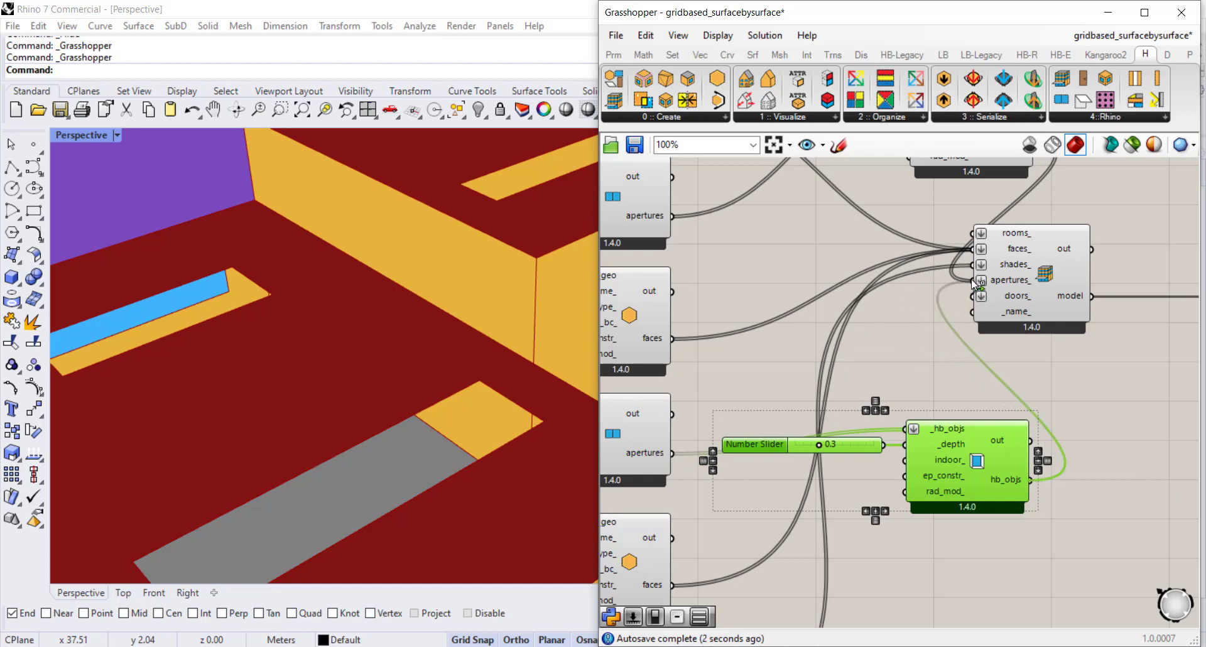
scroll(847, 470, "down", 3)
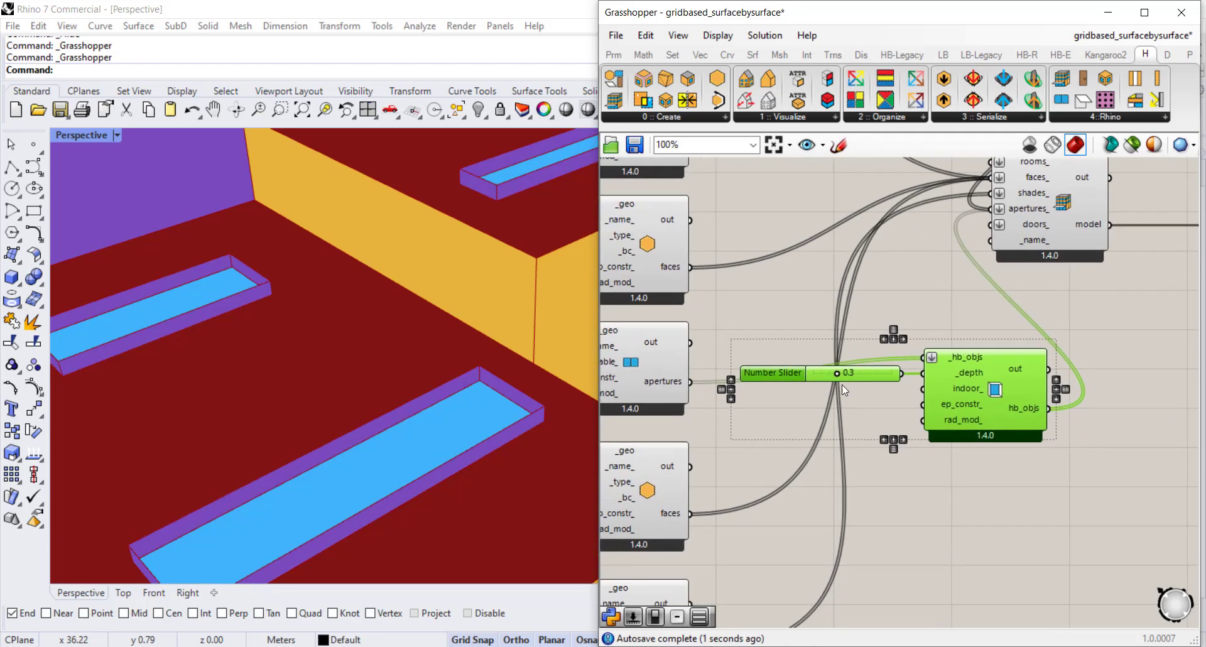
right_click_drag(851, 352, 893, 425)
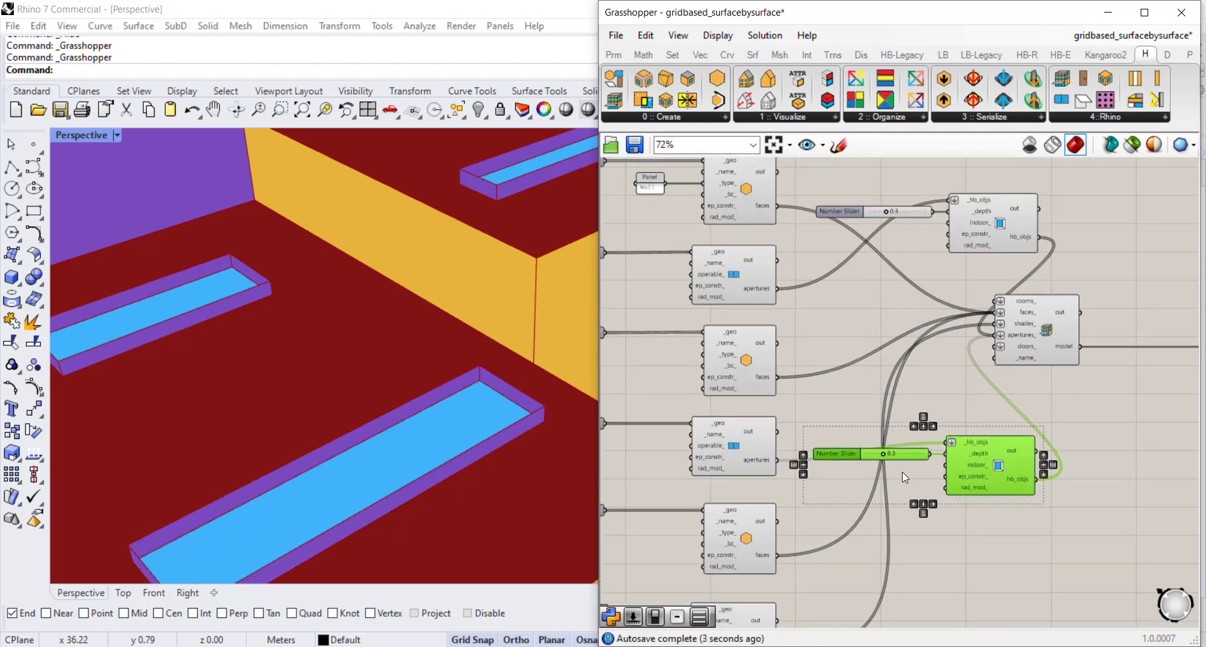
scroll(903, 472, "up", 2)
left_click_drag(875, 442, 892, 443)
scroll(540, 408, "up", 5)
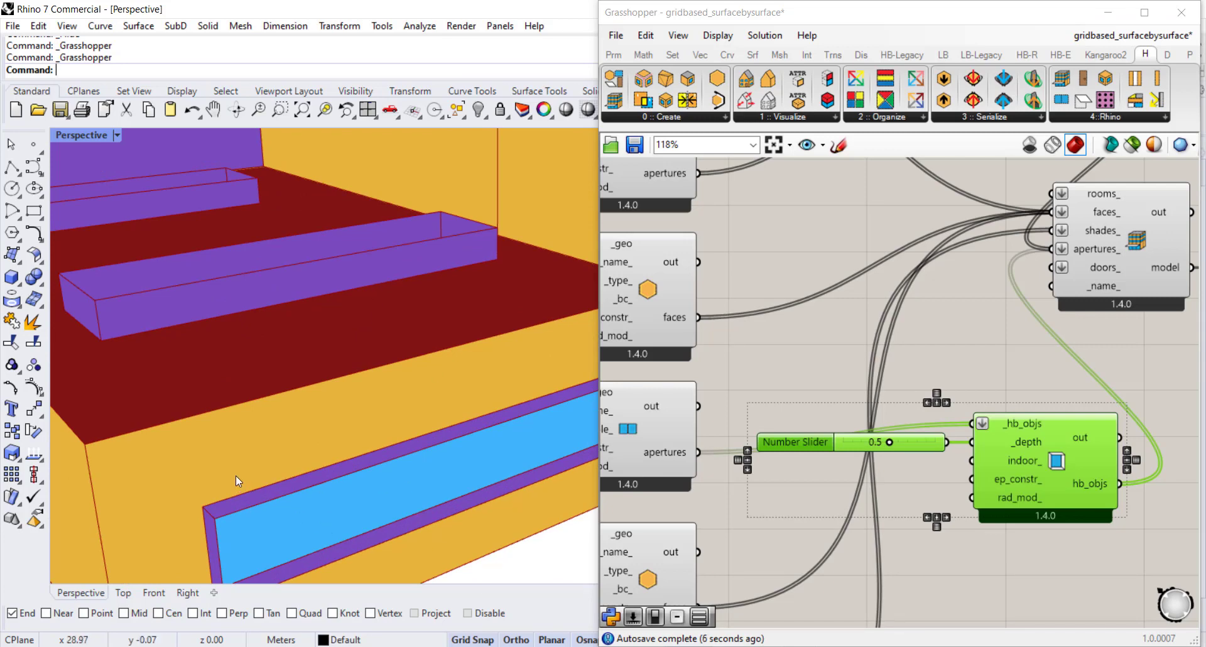
scroll(389, 440, "down", 5)
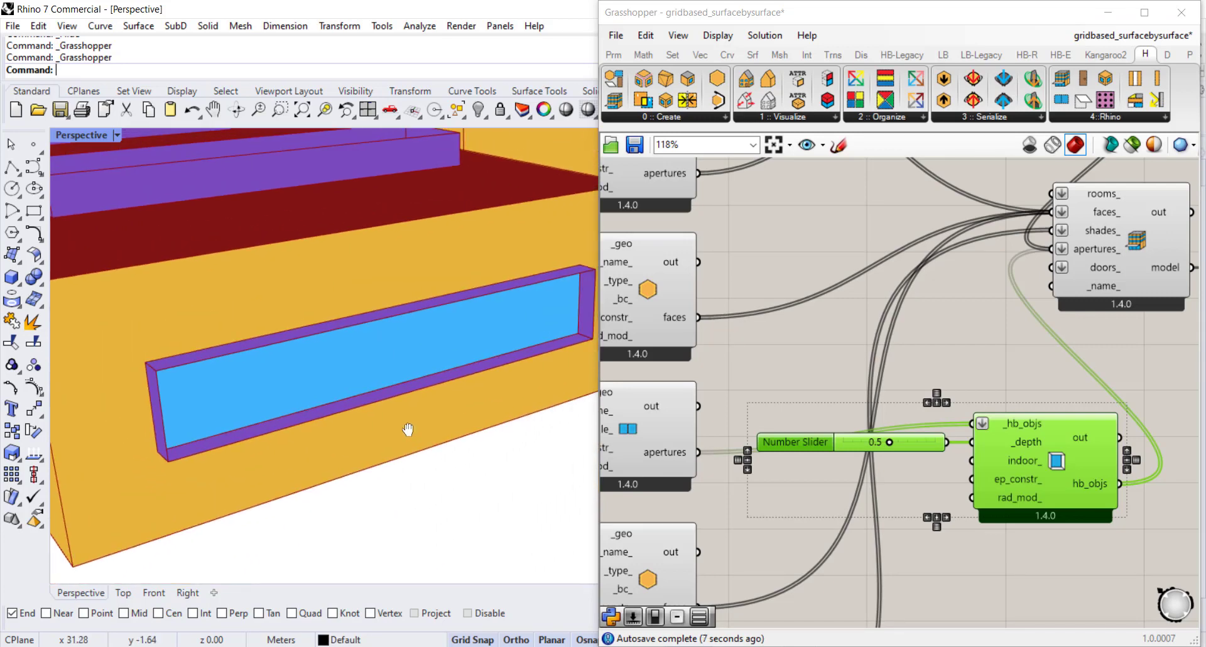
scroll(861, 242, "down", 3)
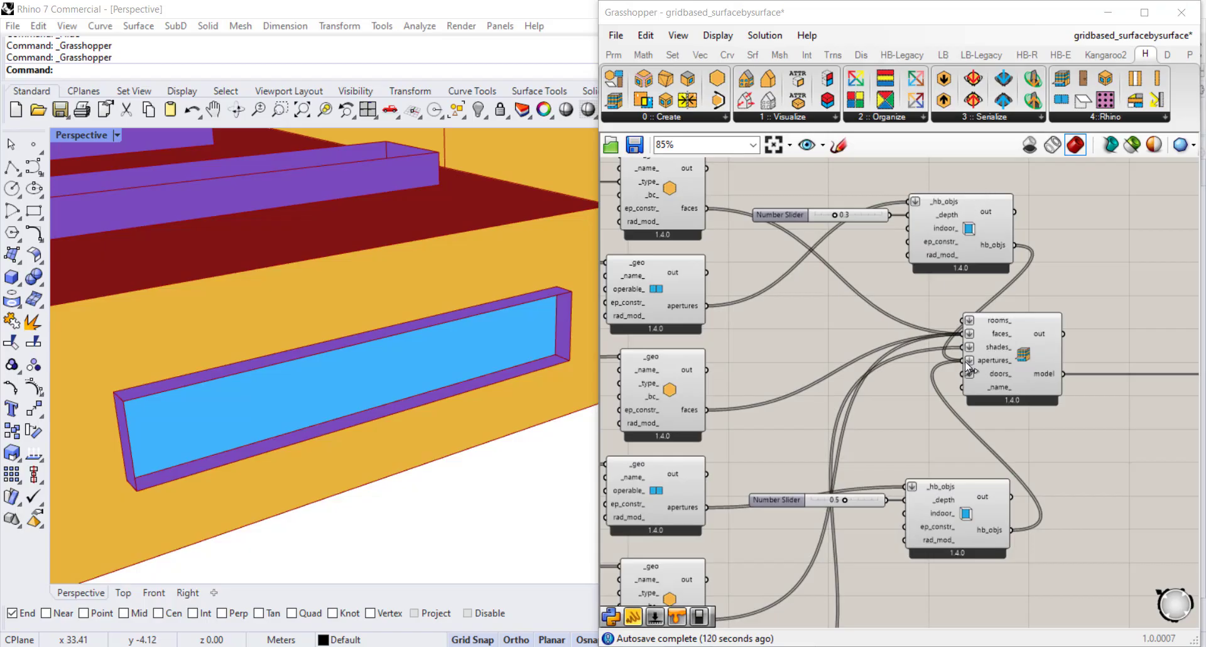
Step: Move the HB Model and output list components further right to make room
right_click_drag(1097, 304, 903, 330)
left_click_drag(710, 337, 841, 457)
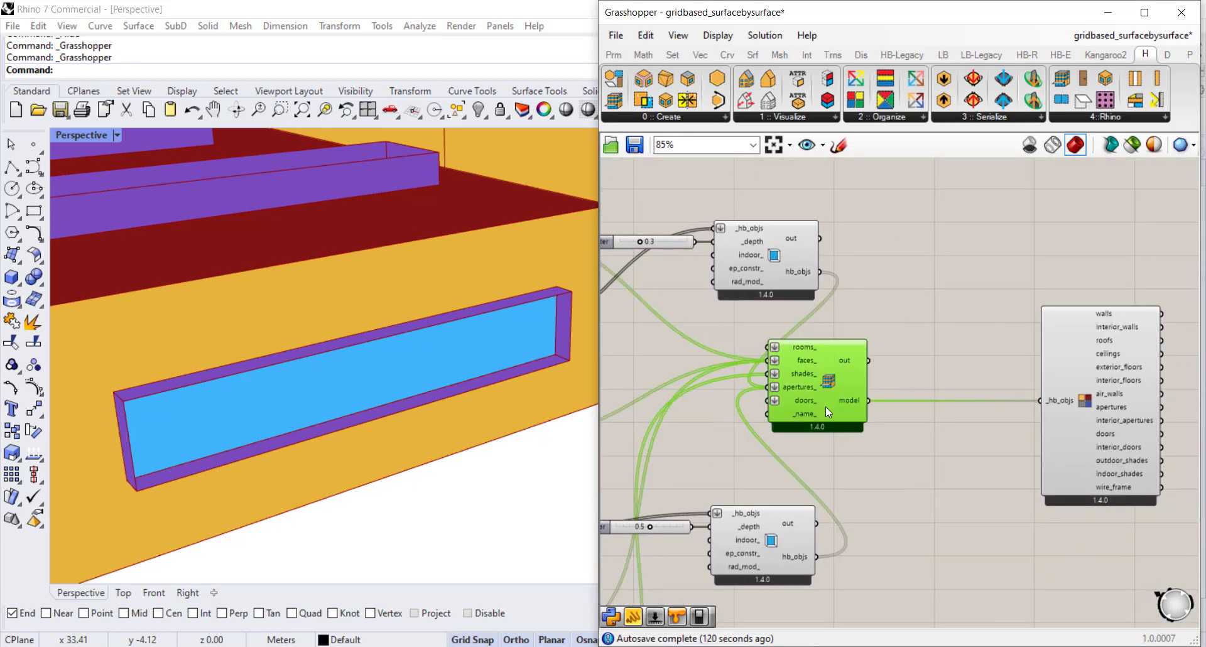
left_click_drag(824, 392, 993, 390)
left_click_drag(1084, 376, 1155, 367)
left_click_drag(966, 378, 1029, 379)
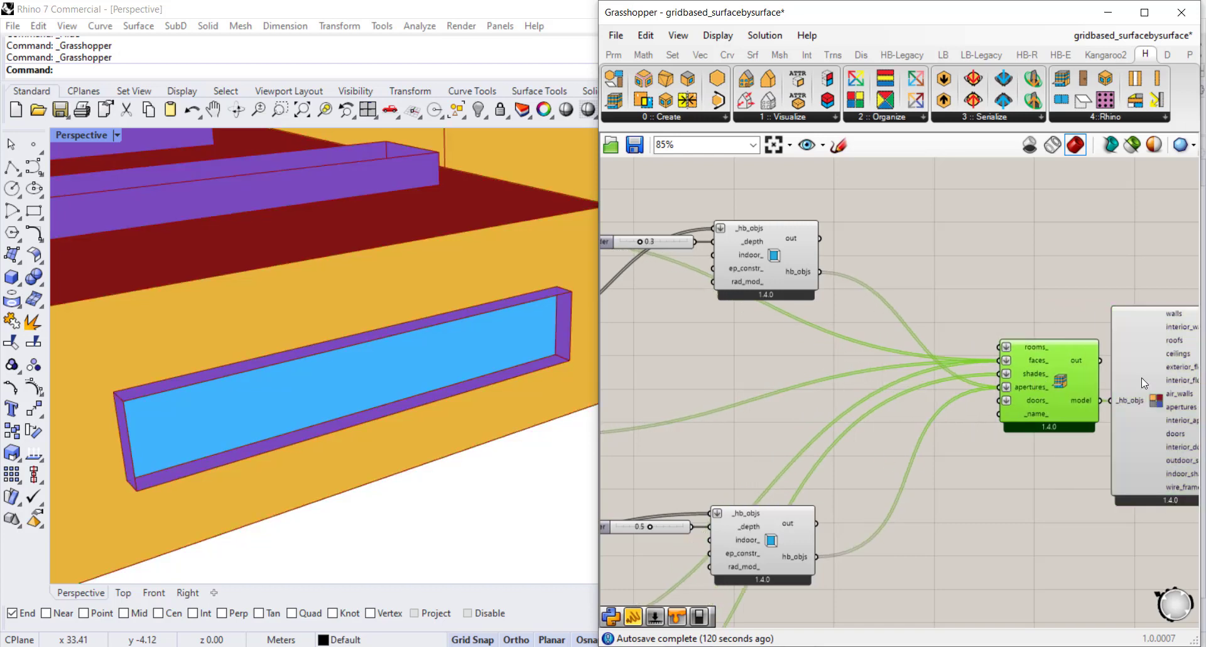
left_click_drag(1141, 378, 1173, 371)
left_click(895, 260)
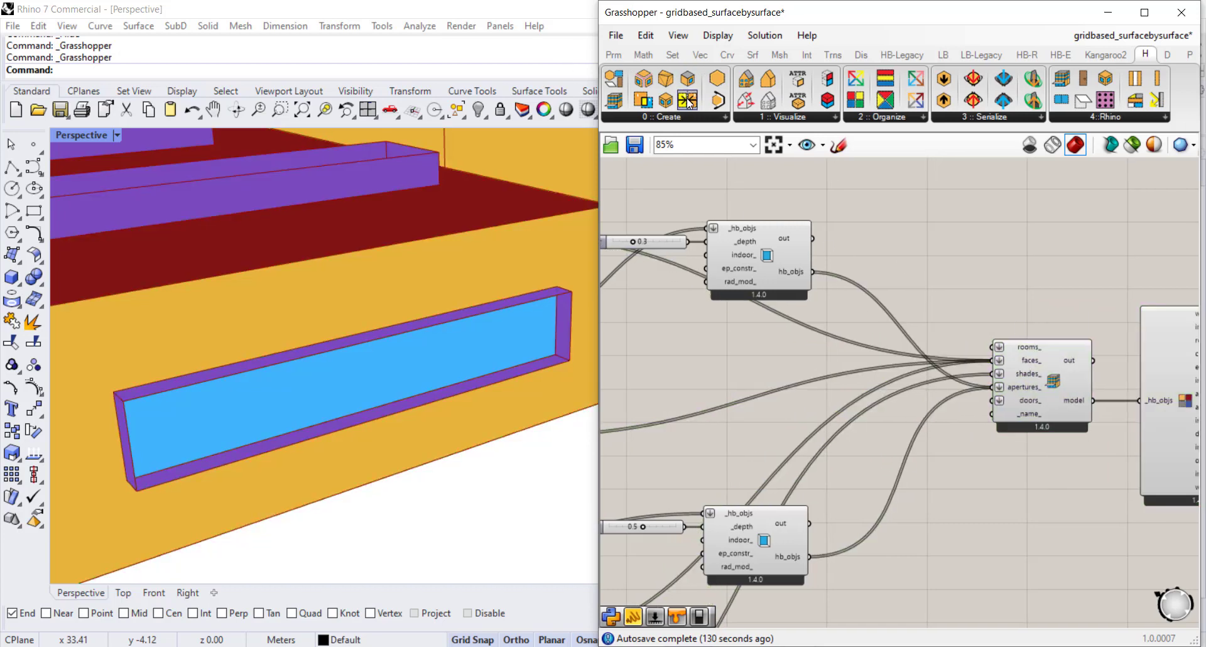
Step: Add HB Louver Shades from 0 :: Create and feed it the border shades' hb_objs
left_click(694, 116)
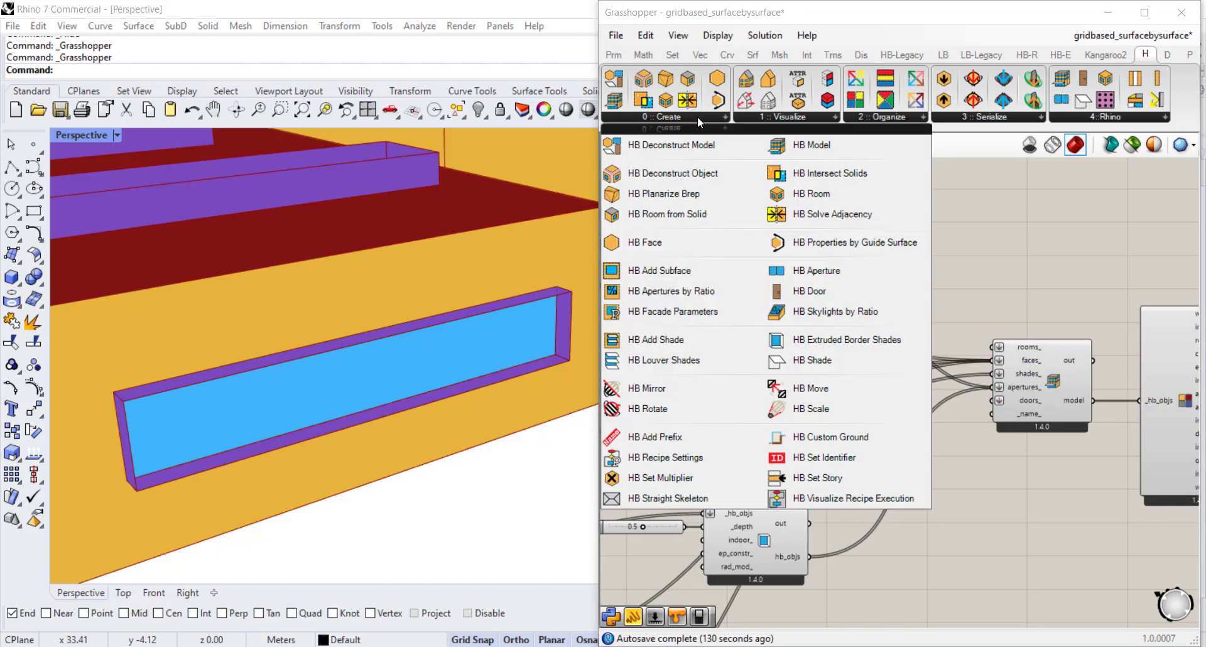
left_click(696, 357)
left_click(913, 198)
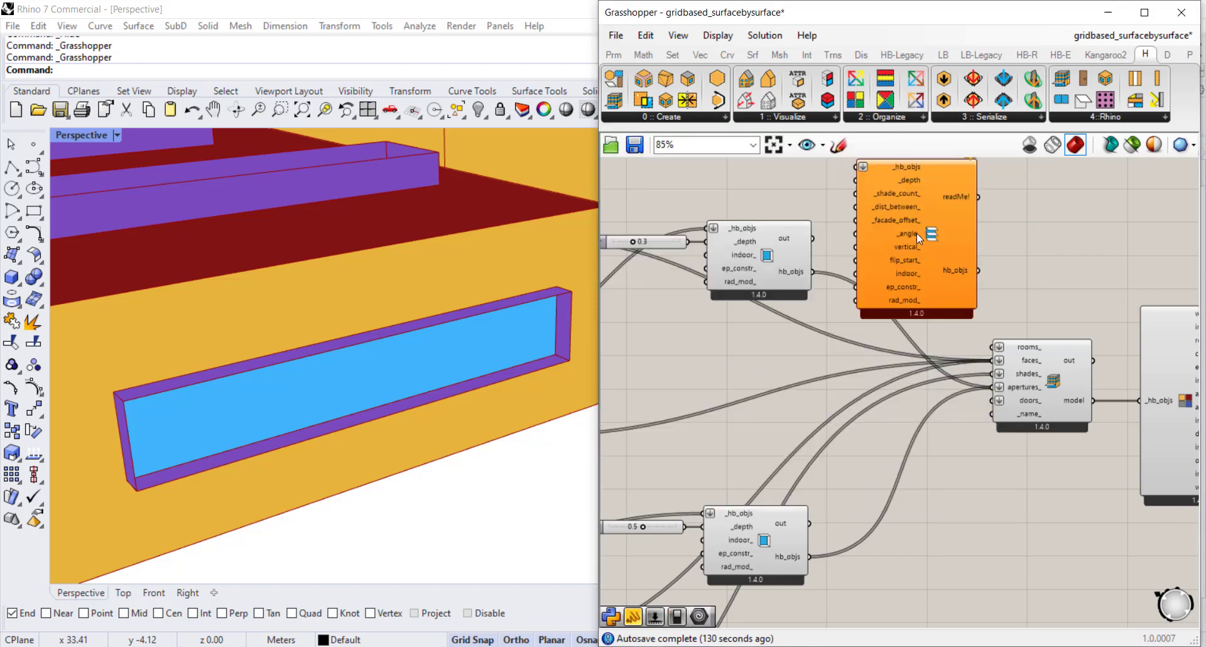
right_click_drag(917, 232, 833, 269)
left_click_drag(724, 275, 798, 263)
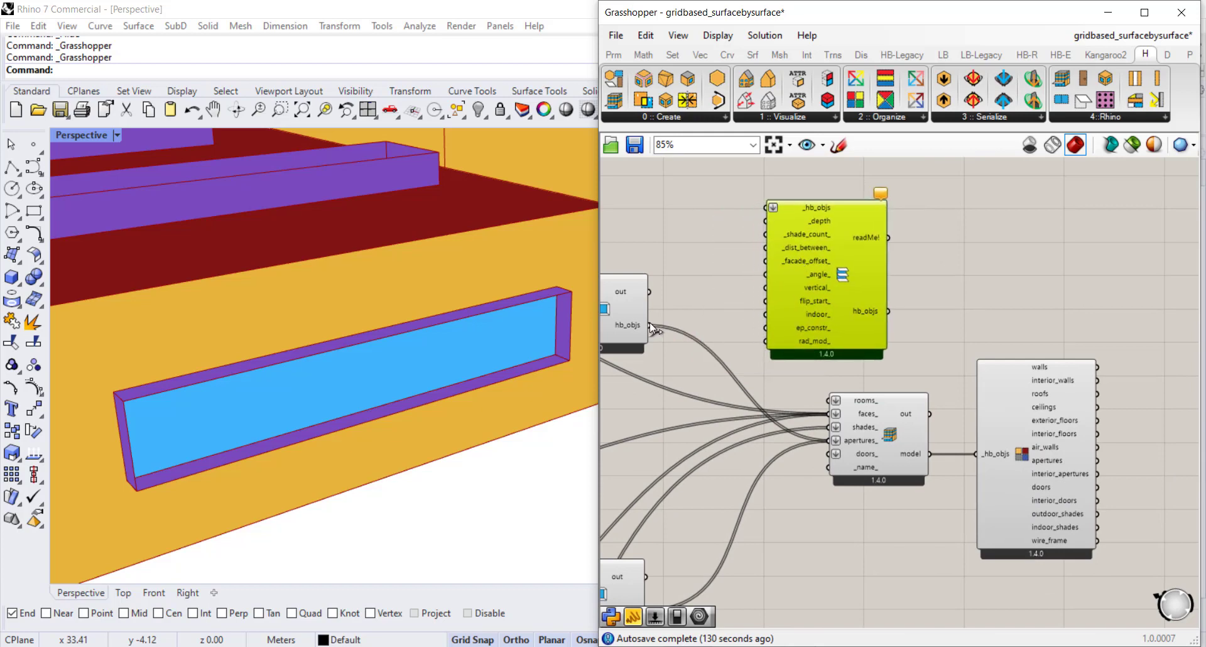
left_click_drag(650, 323, 764, 208)
right_click_drag(645, 317, 771, 304)
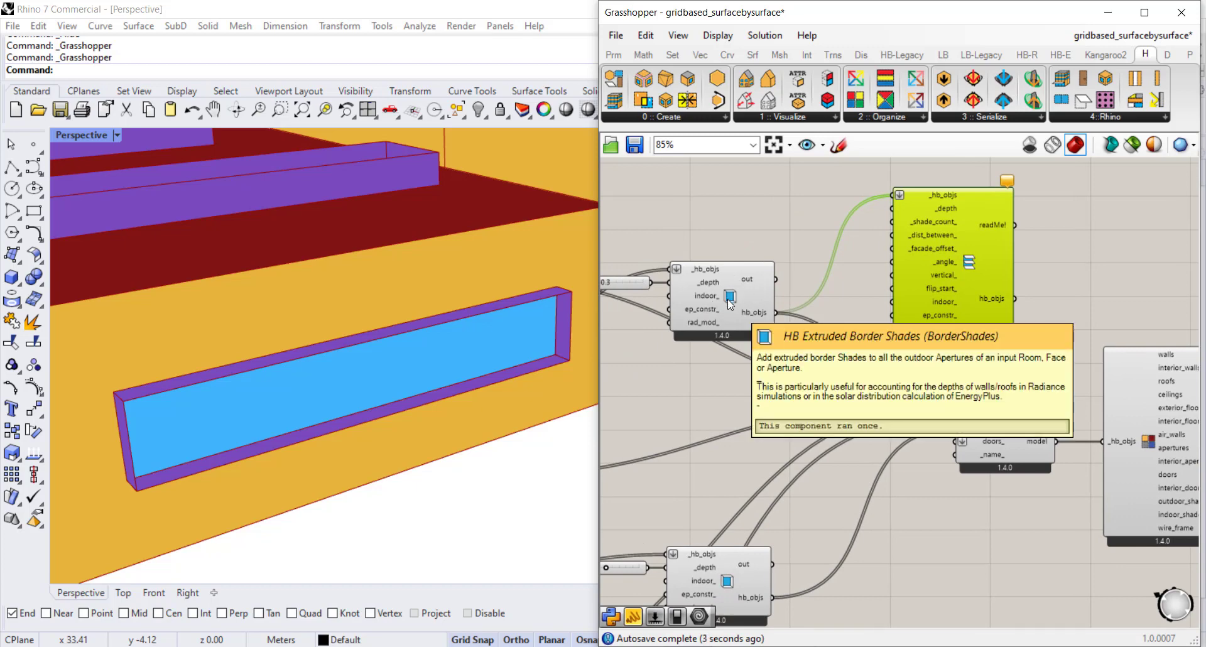
scroll(678, 553, "down", 2)
scroll(933, 265, "up", 4)
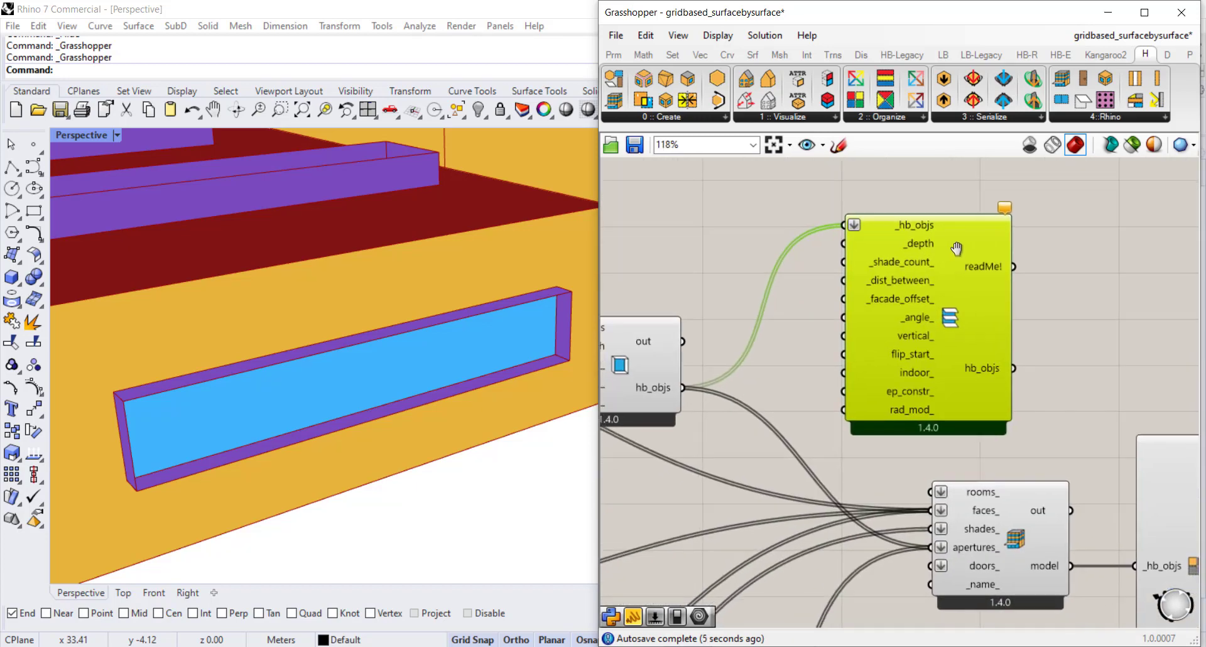
scroll(964, 239, "up", 6)
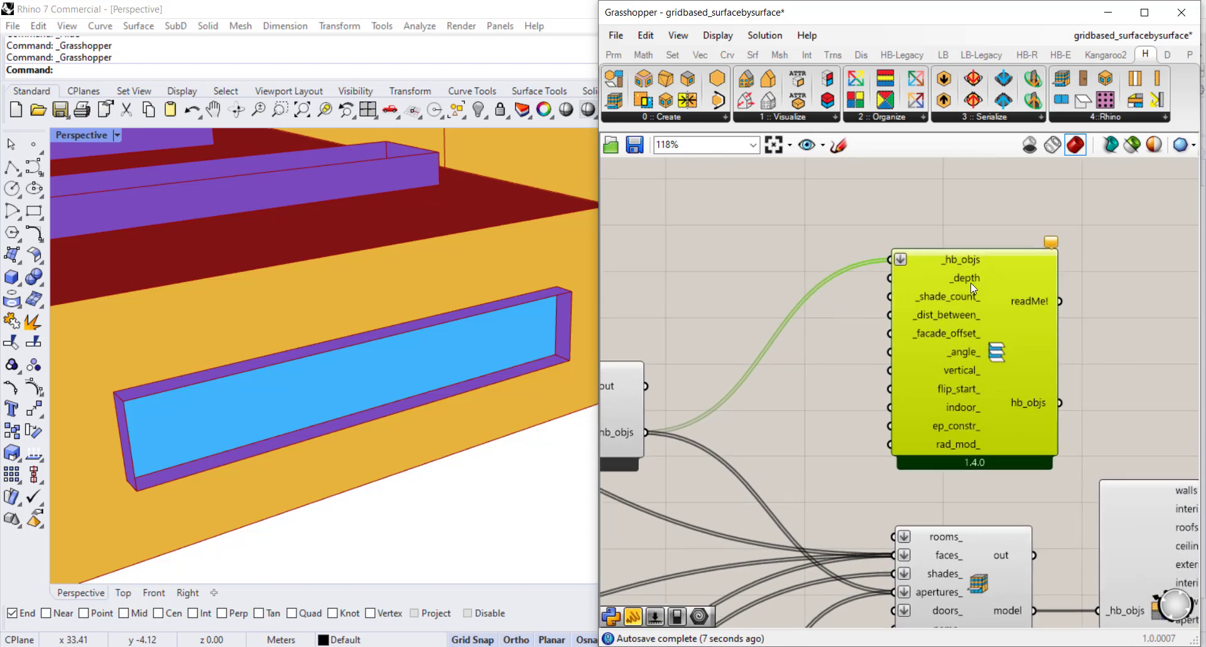
scroll(754, 273, "down", 1)
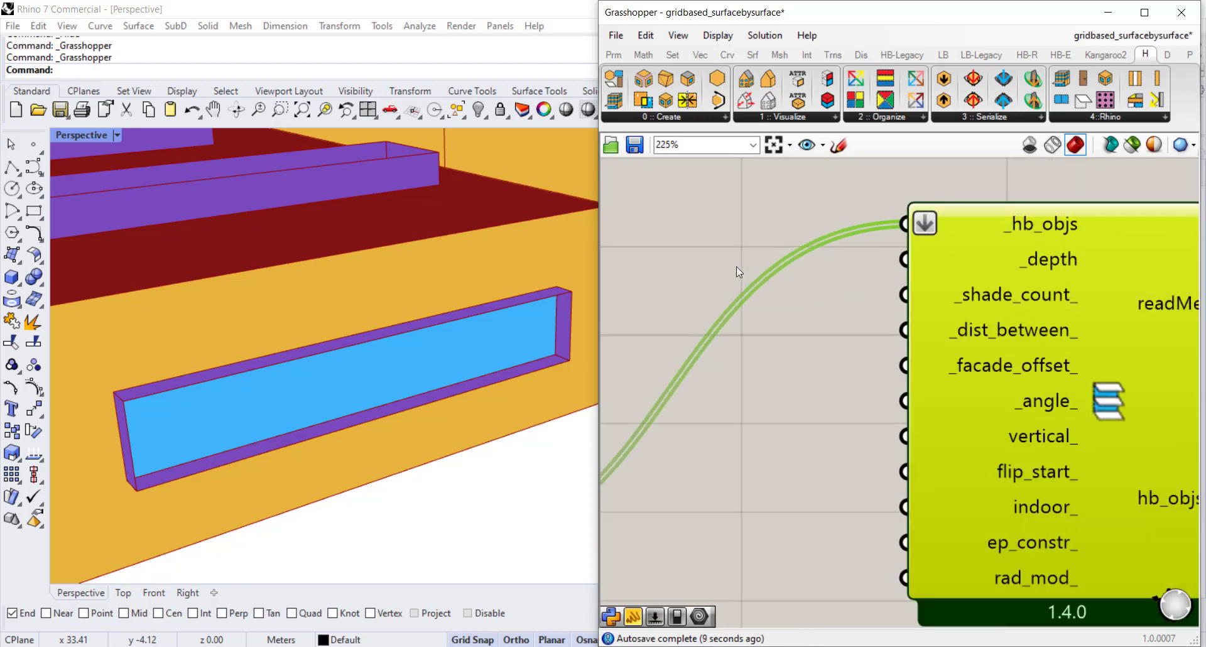
Step: Create a 0.1 Number Slider, wire it to the louver _depth input, and zoom out
double_click(686, 244)
type("0.1")
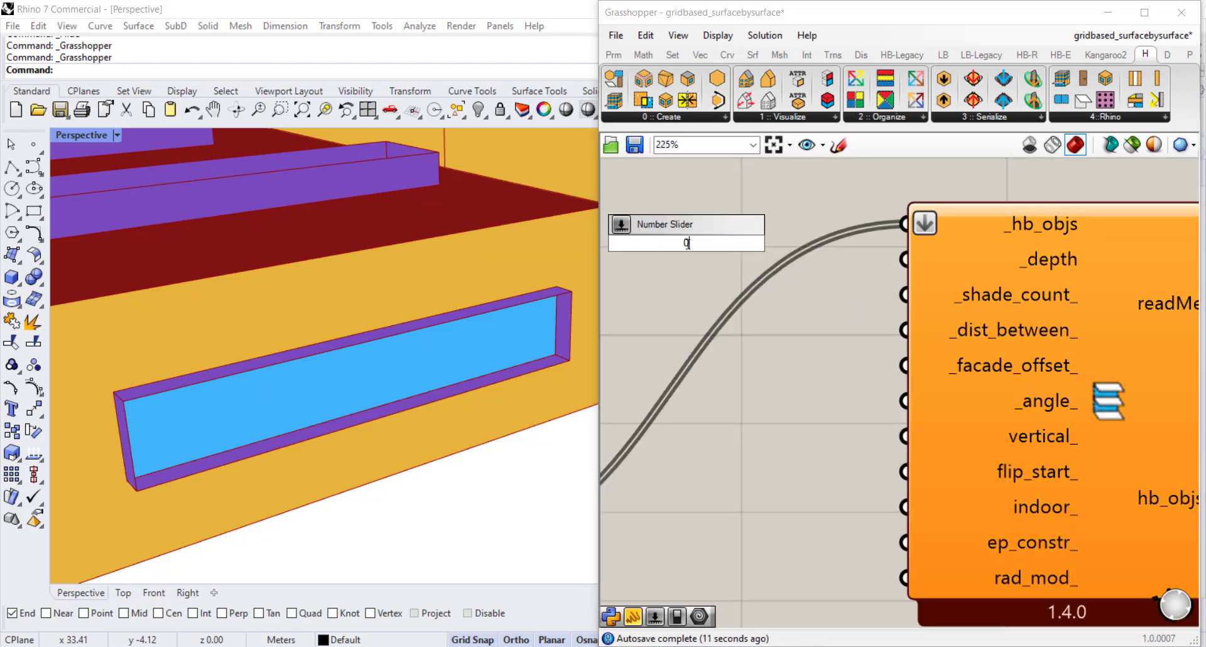
key("Return")
left_click(703, 236)
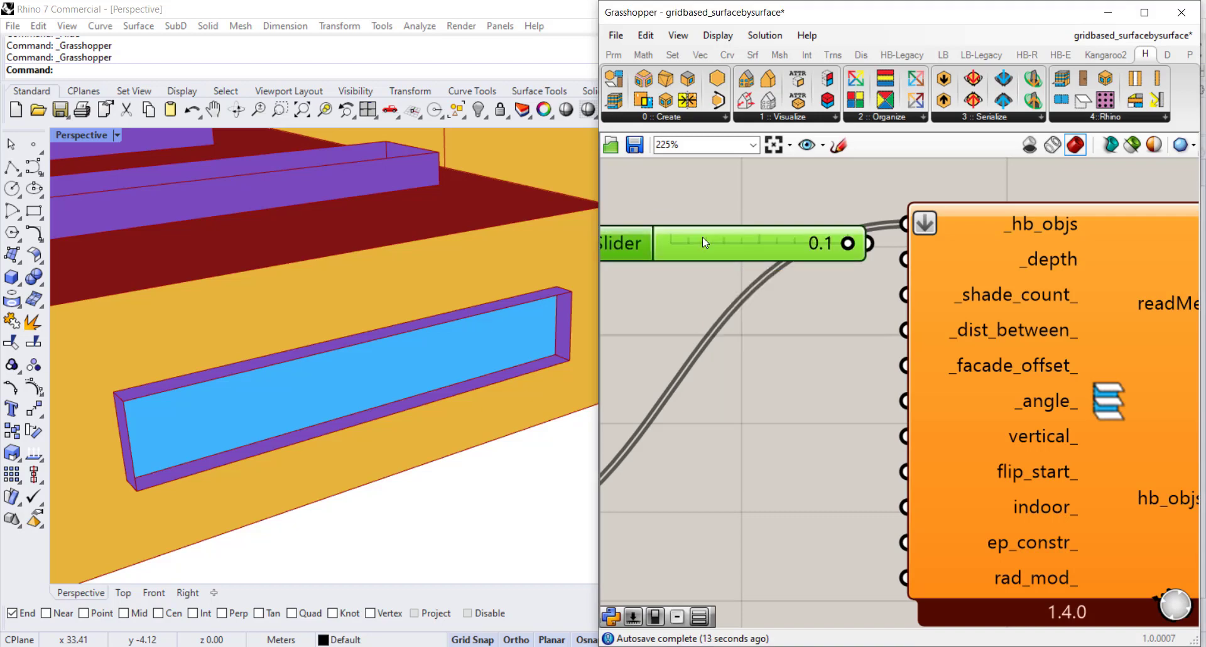
left_click_drag(878, 243, 903, 259)
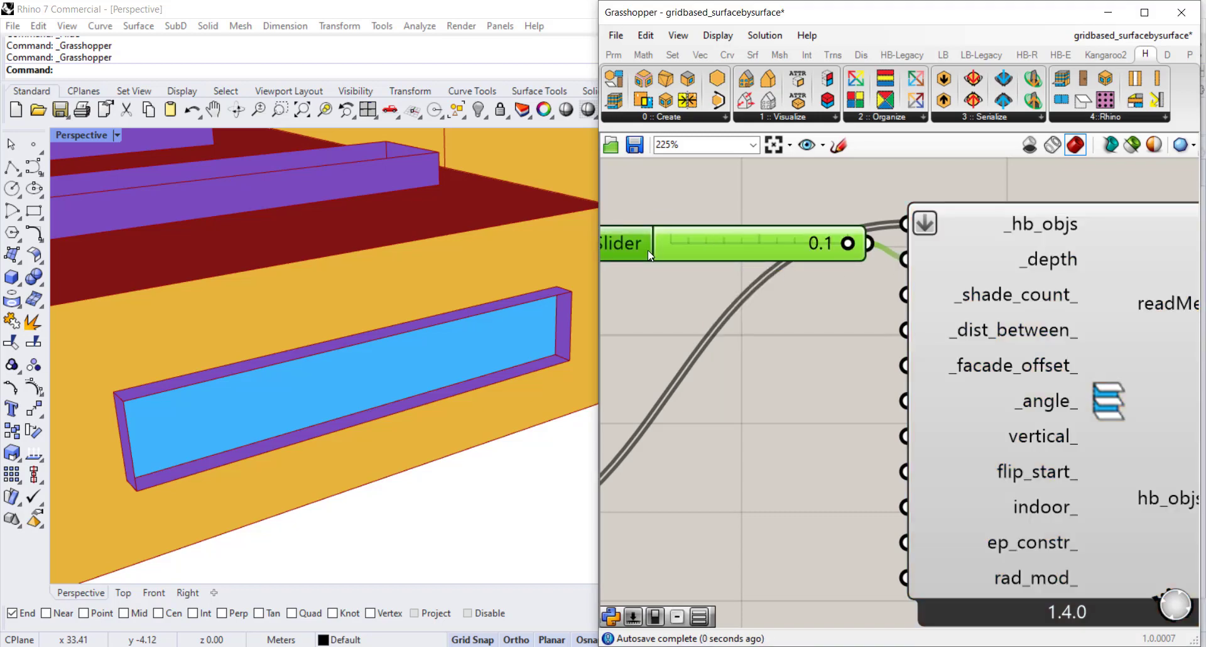
left_click_drag(647, 250, 641, 275)
left_click(730, 389)
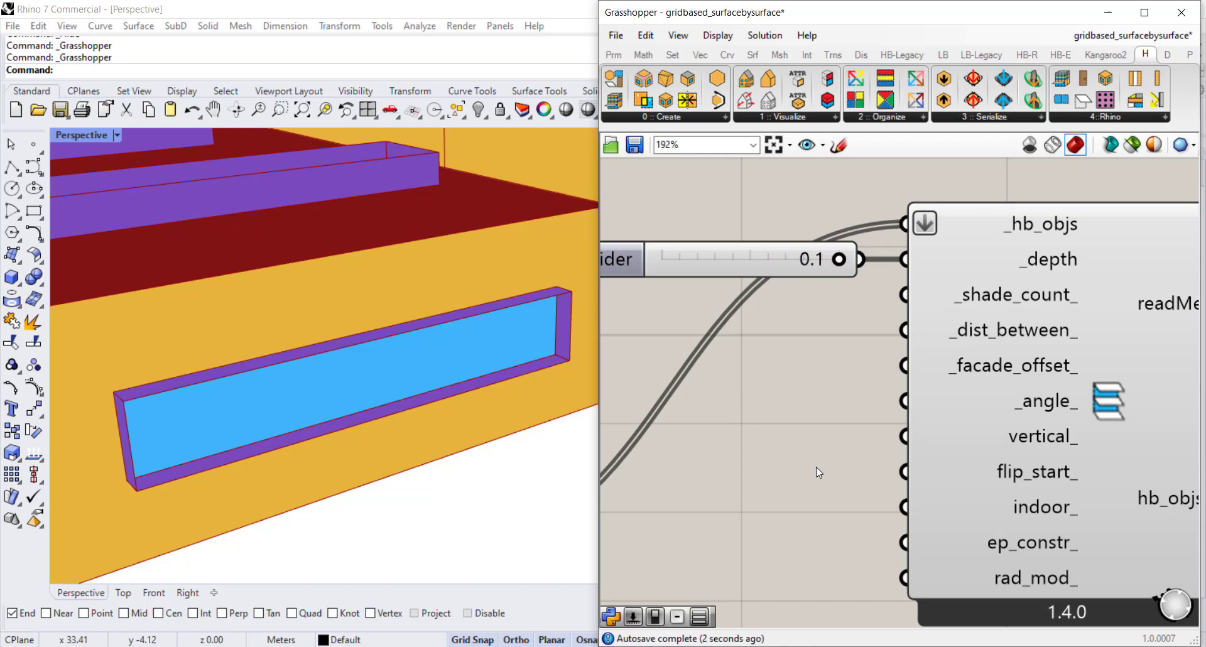
scroll(816, 466, "down", 2)
mouse_move(956, 266)
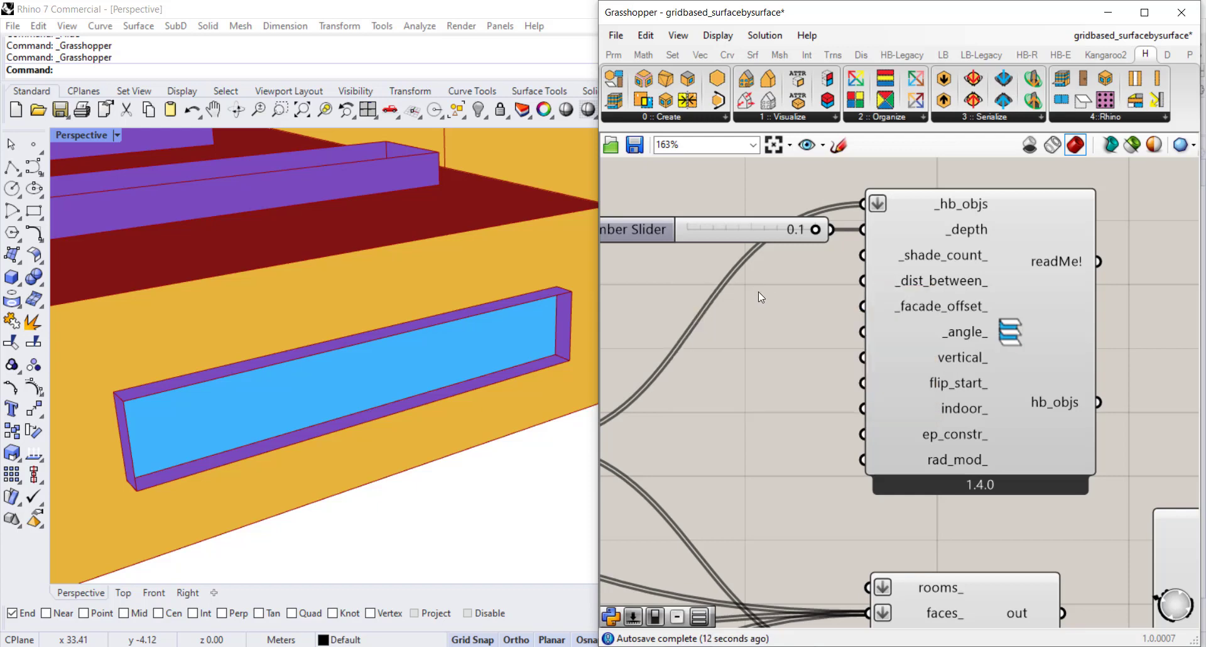
double_click(759, 291)
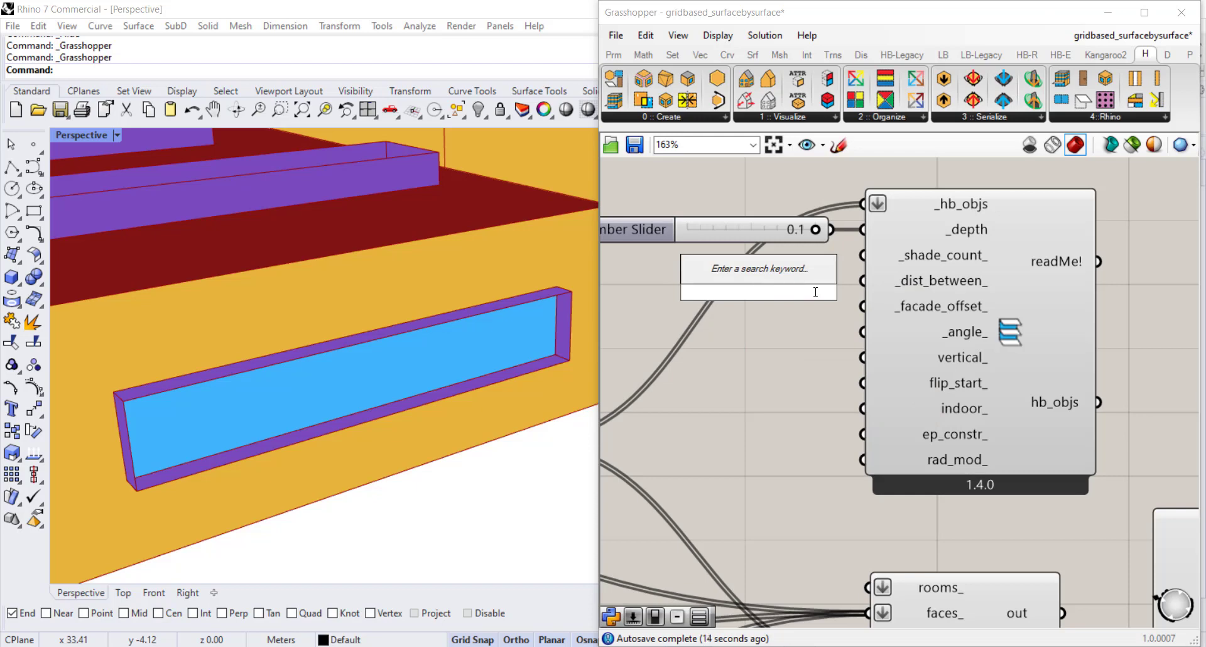
scroll(907, 319, "down", 4)
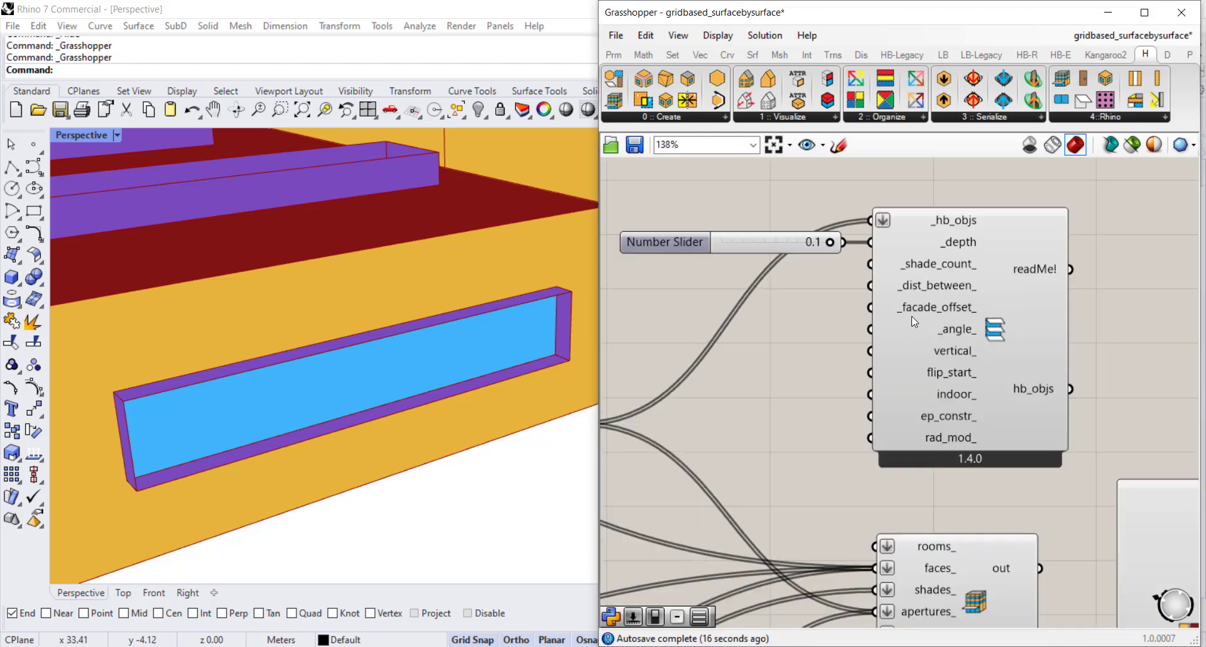
scroll(886, 358, "down", 3)
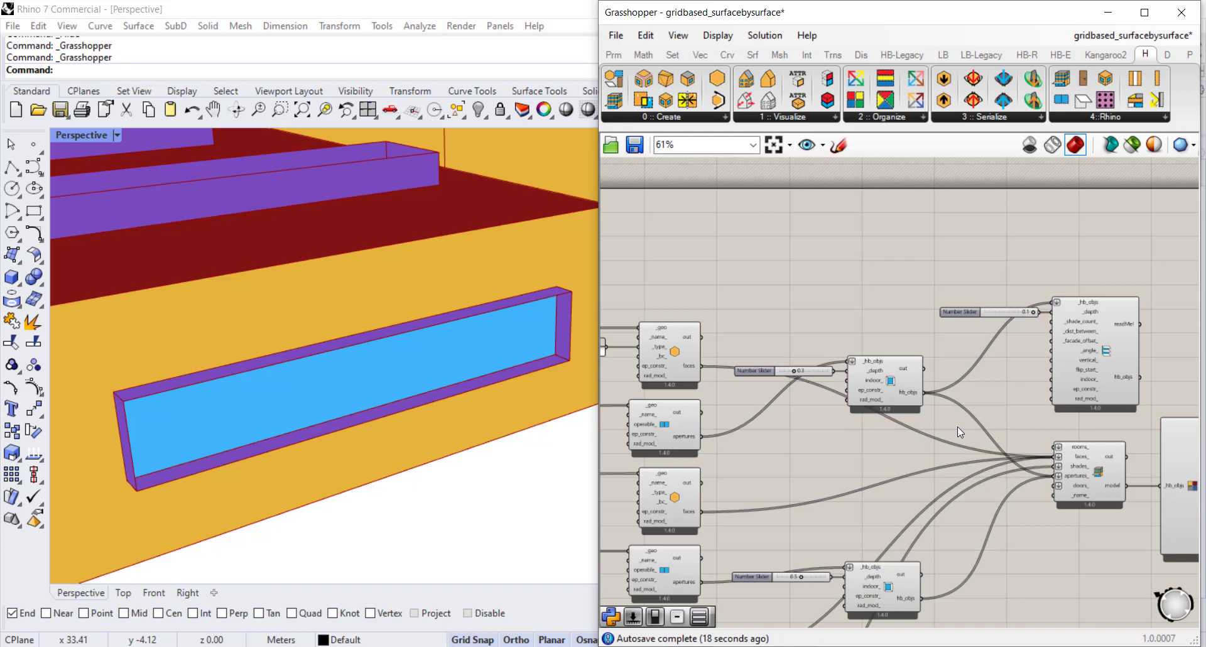
Step: Wire border-shade objects into the louvers and the louver output into the model's apertures_
left_click_drag(699, 438, 1052, 304)
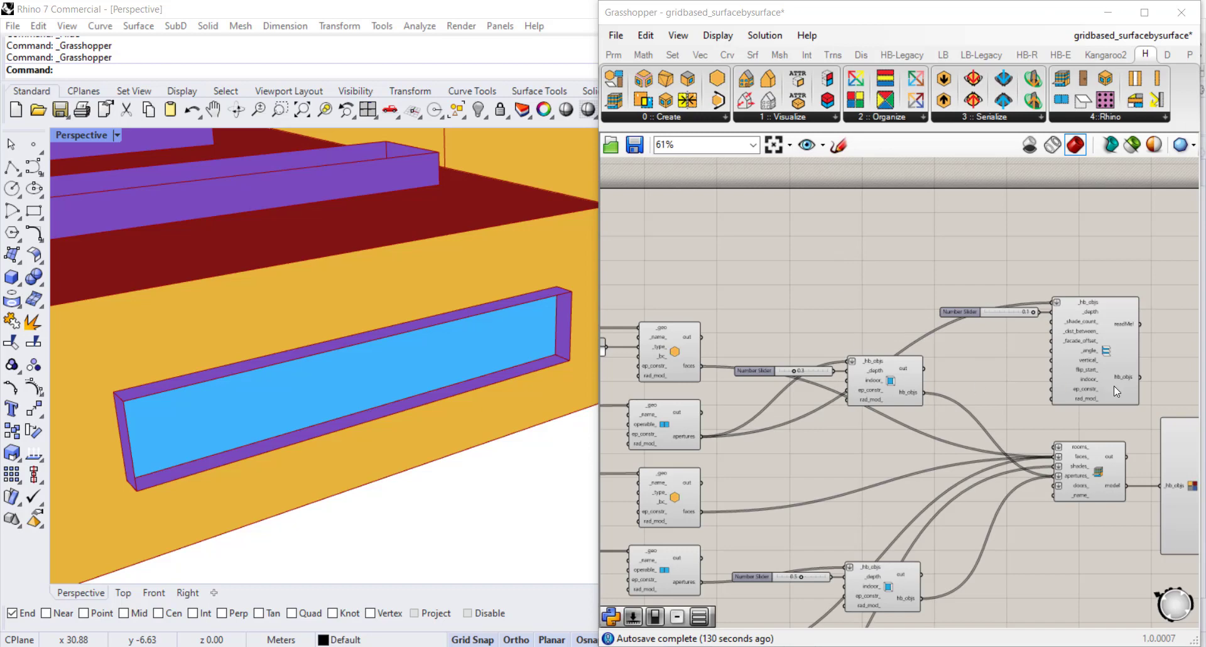
mouse_move(1136, 376)
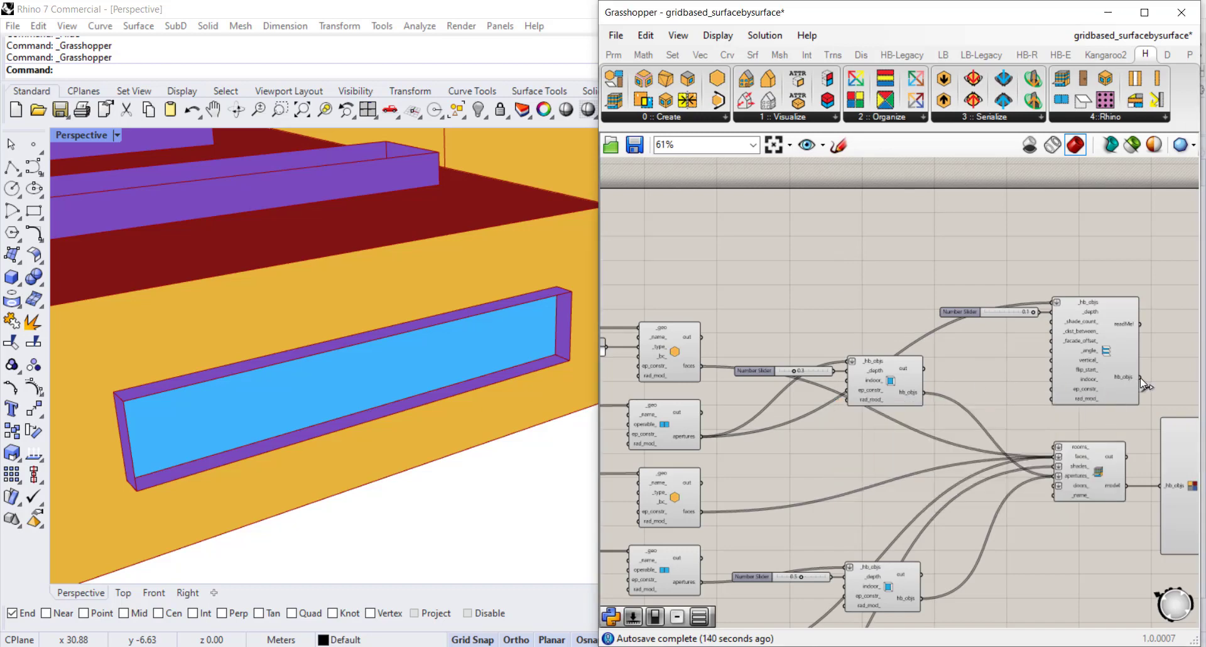
left_click_drag(1140, 379, 1048, 477)
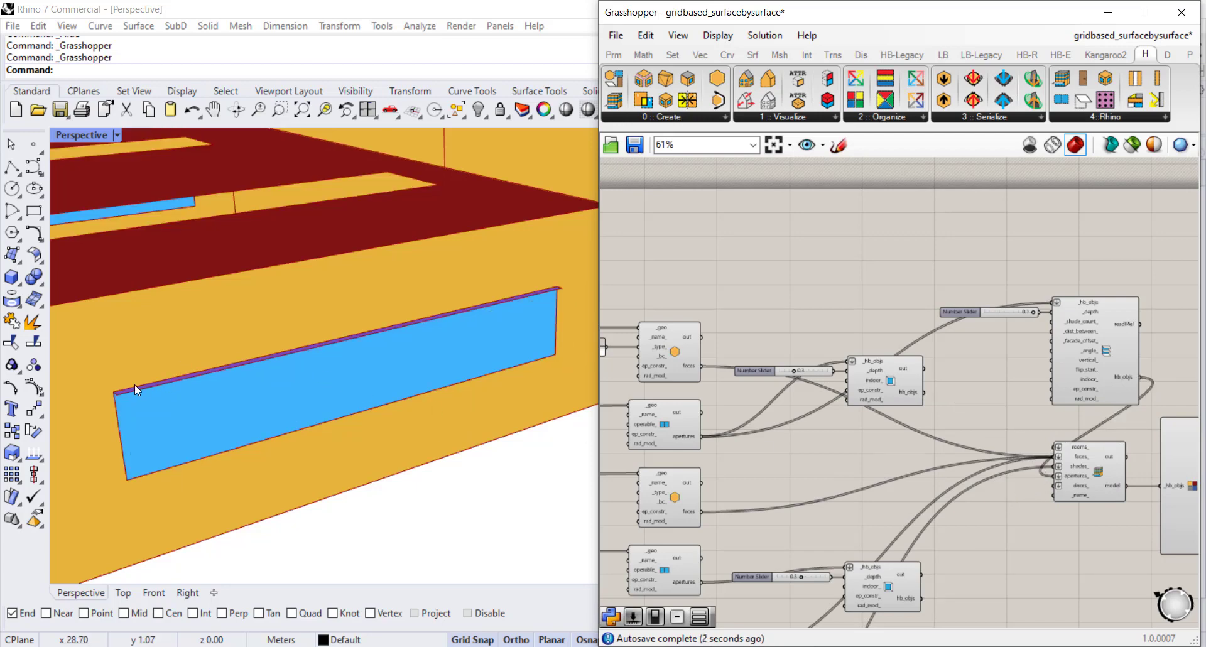
right_click_drag(245, 408, 422, 442, "shift")
scroll(357, 427, "down", 3)
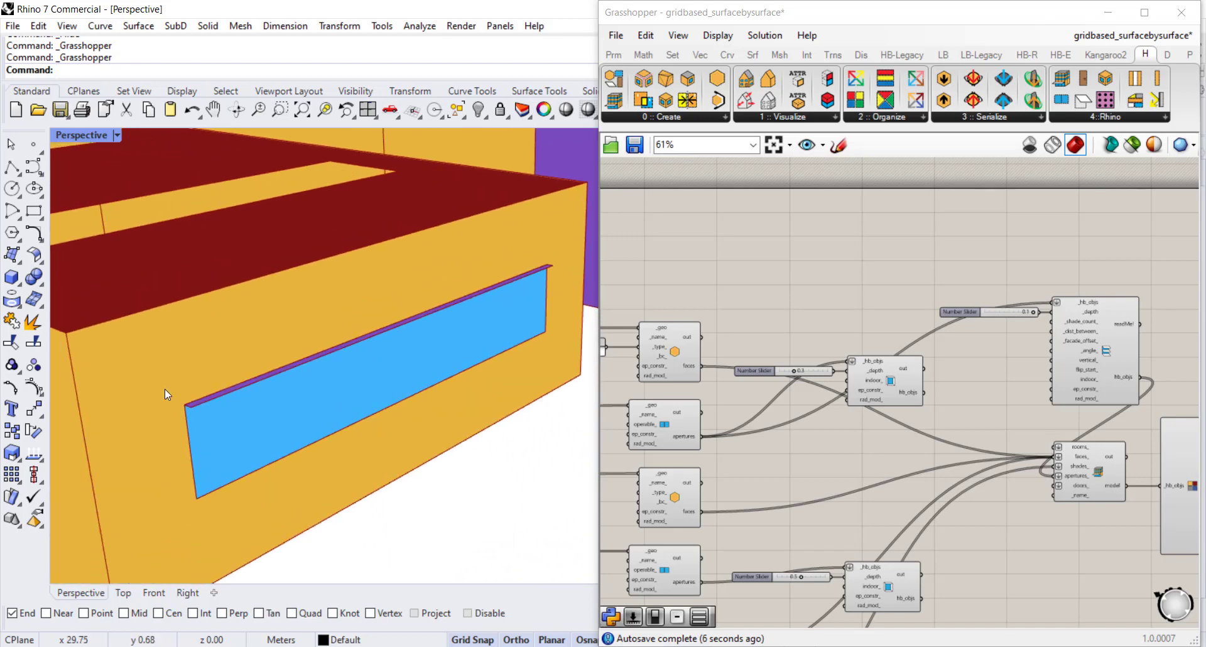
scroll(197, 394, "up", 5)
scroll(198, 395, "down", 4)
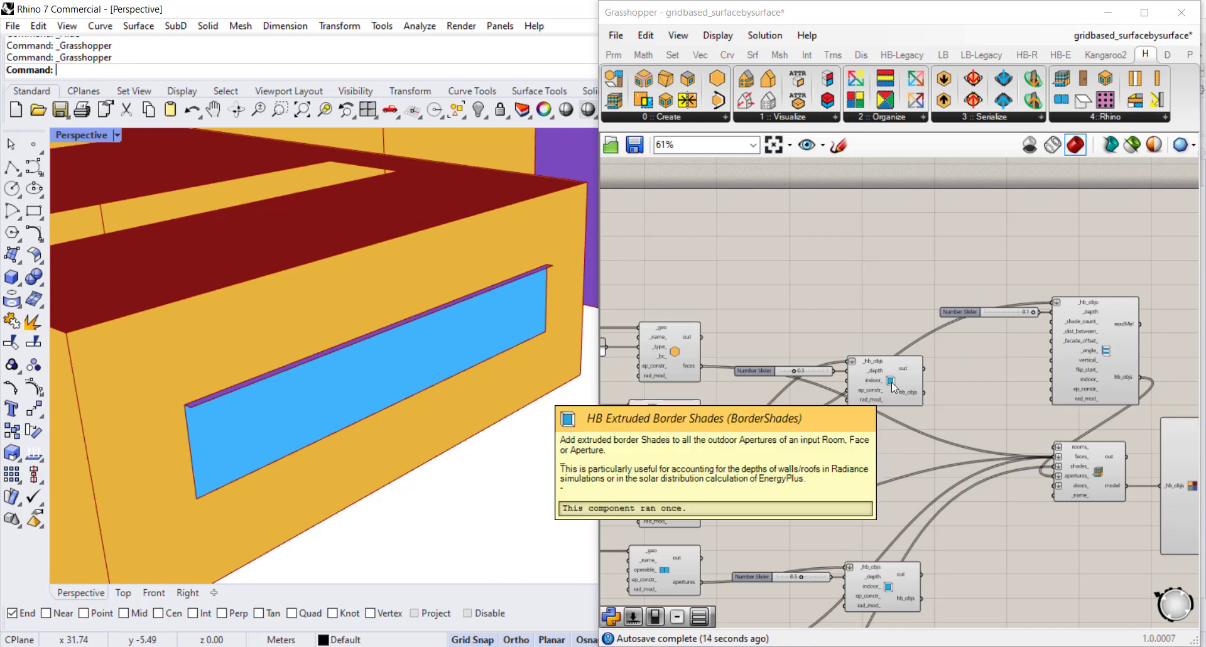
Step: Reconnect the aperture objects into the louver _hb_objs input to show the full border frame
left_click_drag(924, 393, 1050, 303)
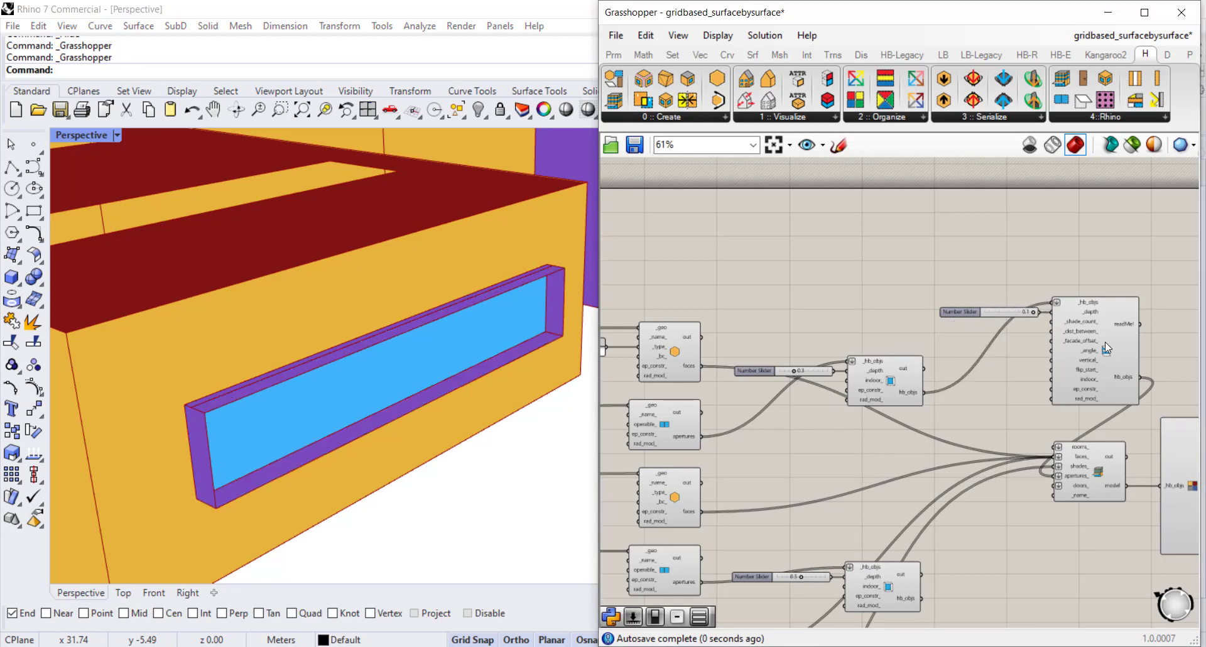
scroll(235, 387, "up", 5)
scroll(233, 390, "up", 2)
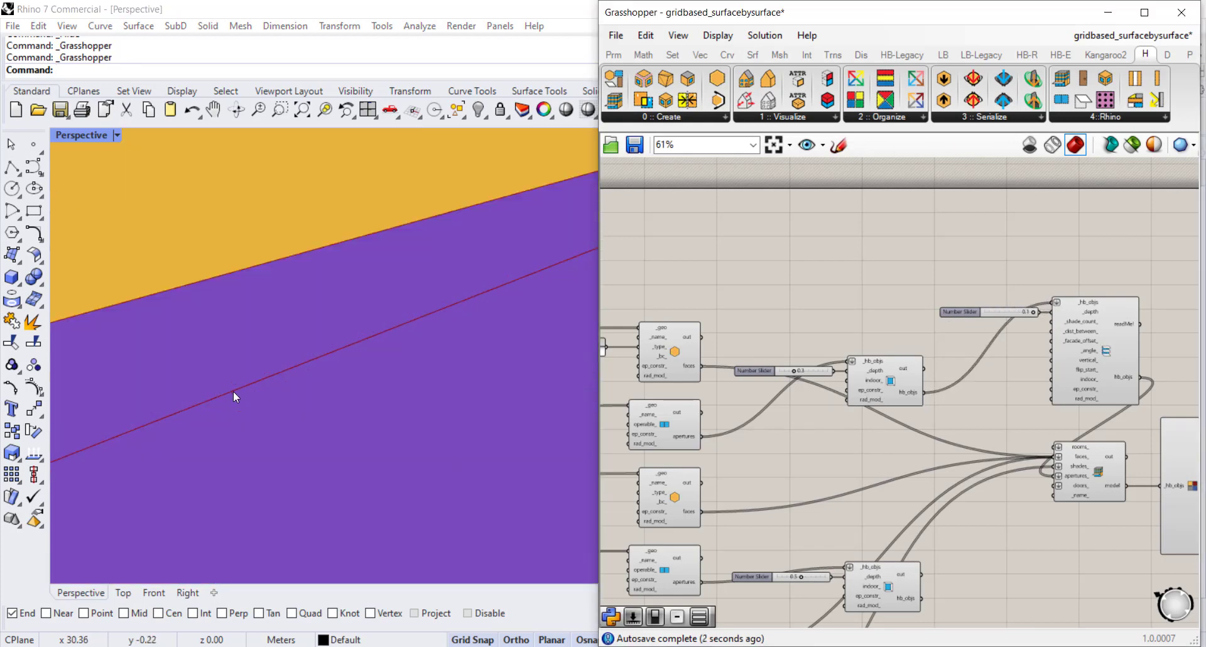
scroll(232, 391, "down", 8)
scroll(1031, 352, "up", 4)
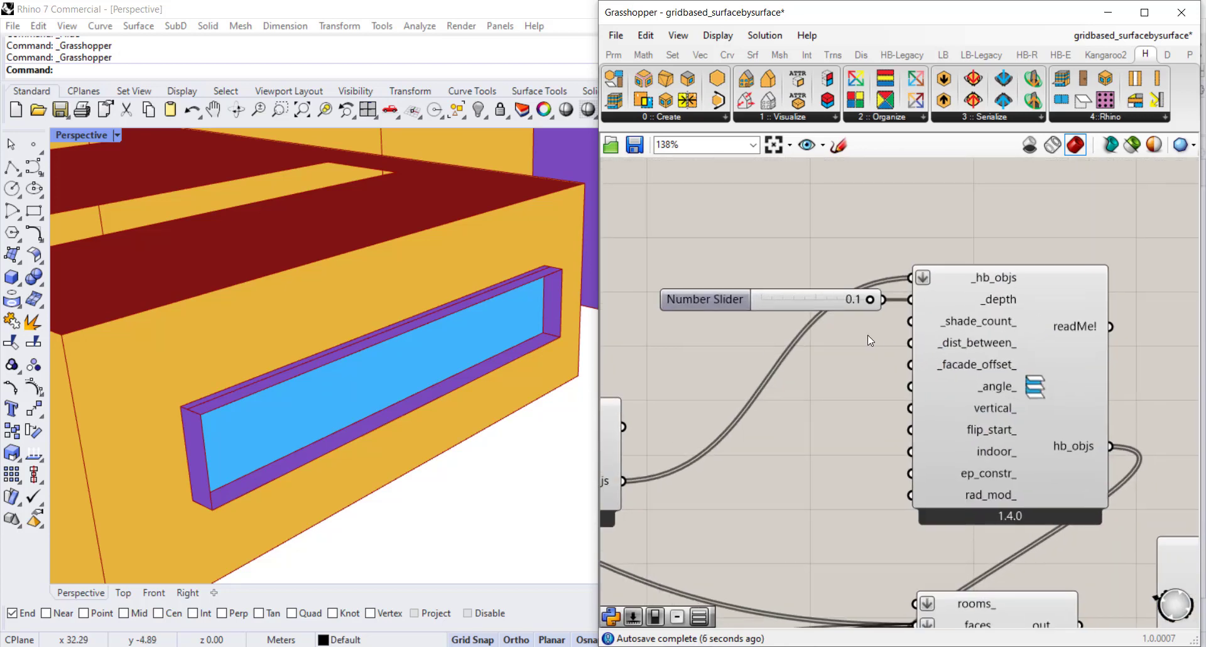
Step: Add a Number Slider set to 20 and wire it into the louver component's _shade_count_
double_click(849, 330)
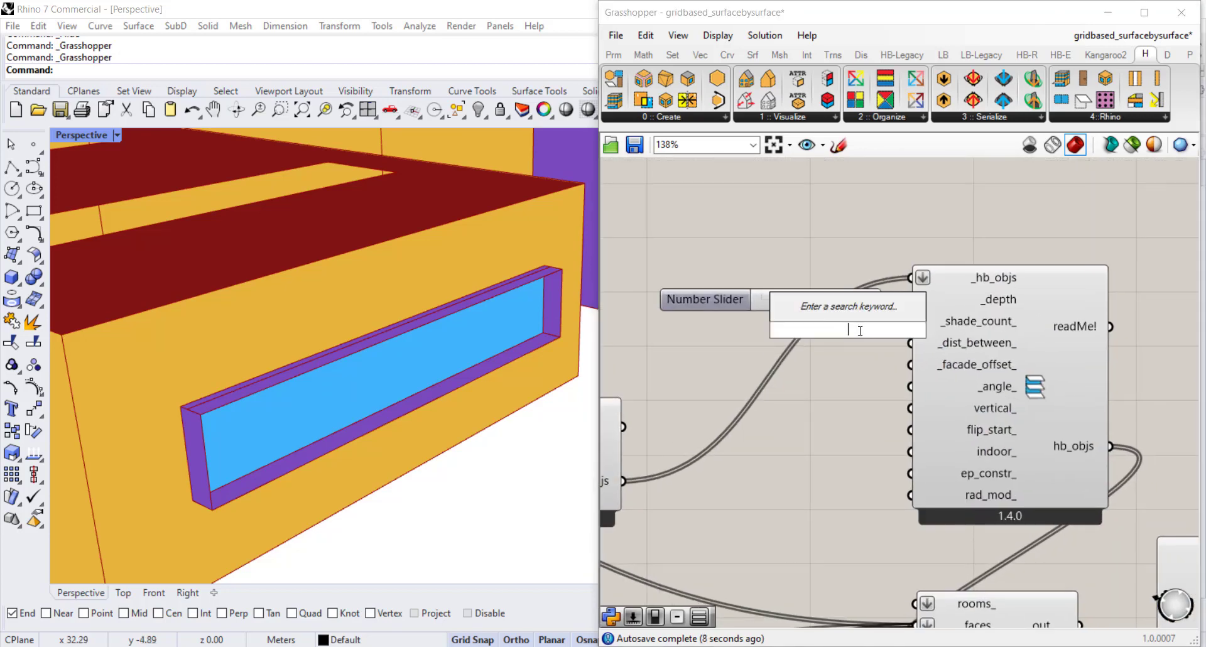
type("20")
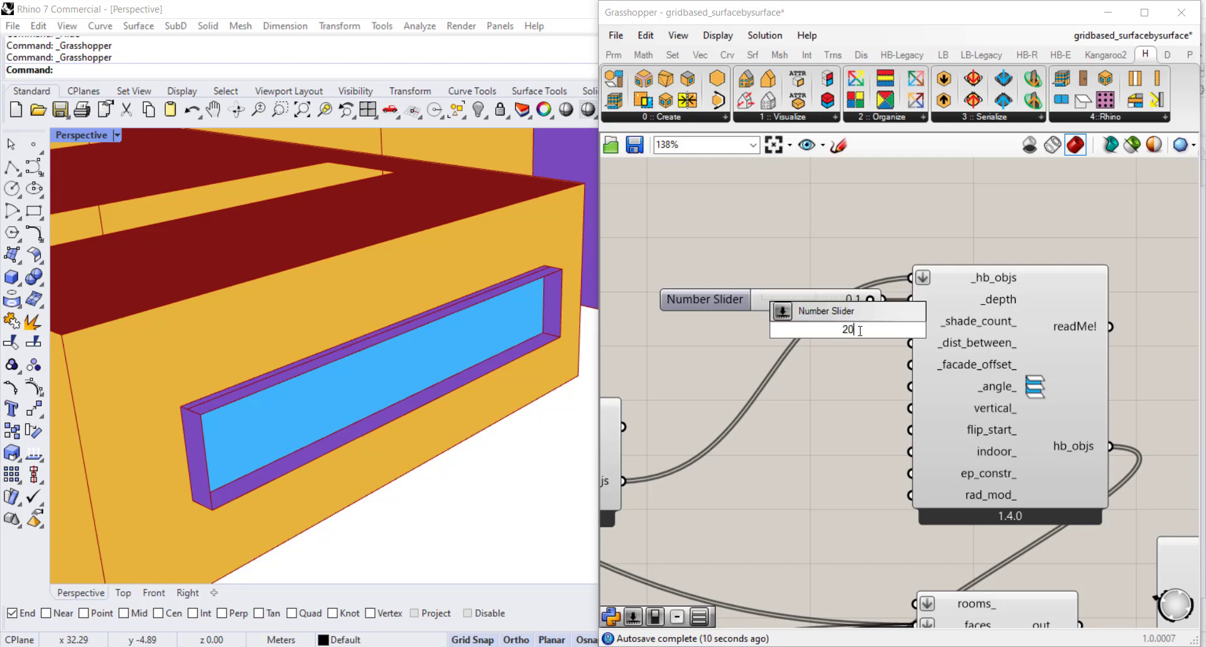
key("Return")
left_click_drag(817, 333, 733, 338)
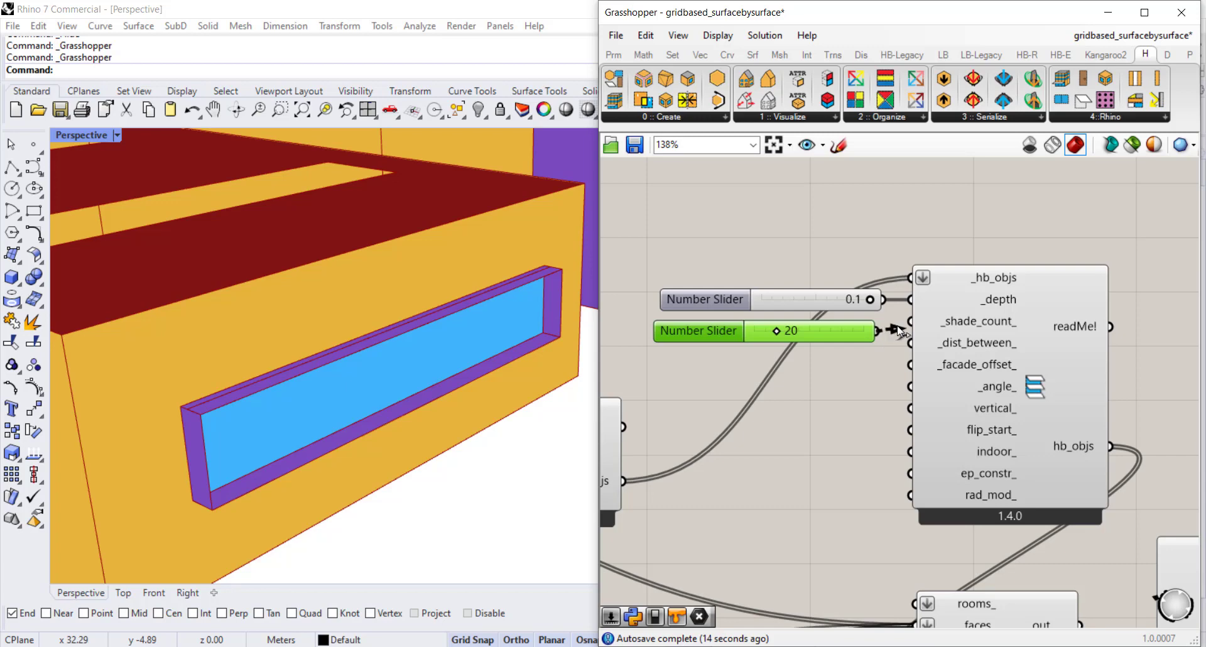
left_click_drag(878, 332, 910, 321)
right_click_drag(323, 340, 315, 314)
left_click(836, 381)
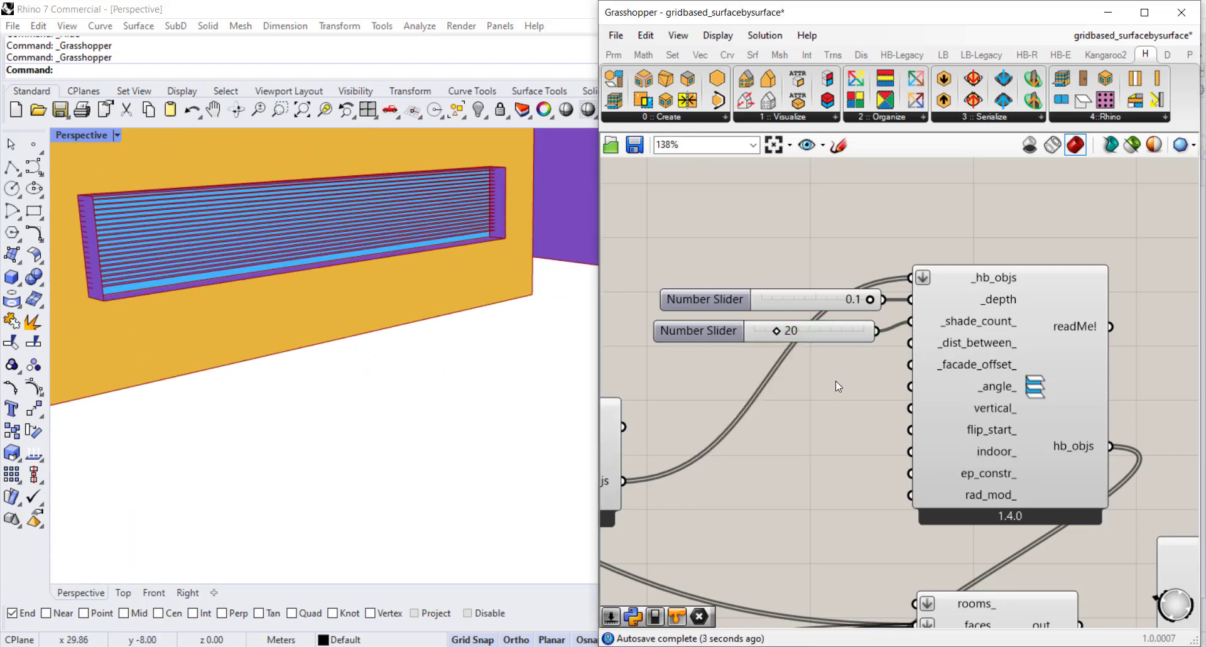
left_click(710, 331)
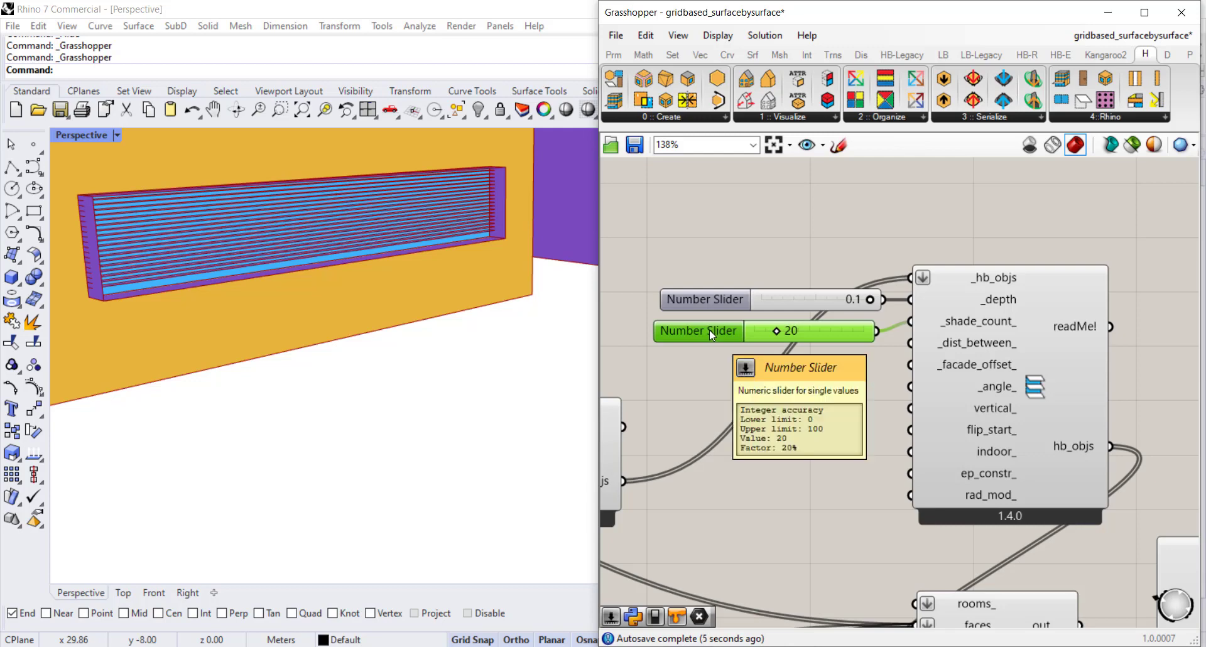
Step: Delete the shade count slider, then undo the deletion to restore the louvers
key("Delete")
mouse_move(963, 348)
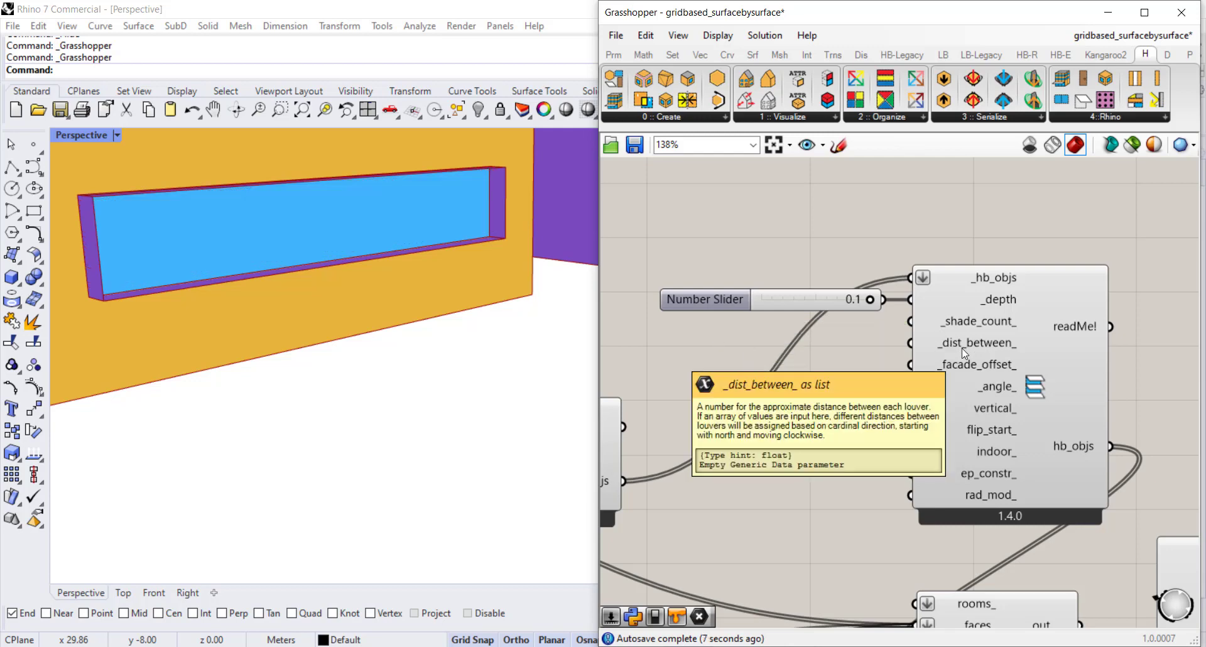
key("ctrl+z")
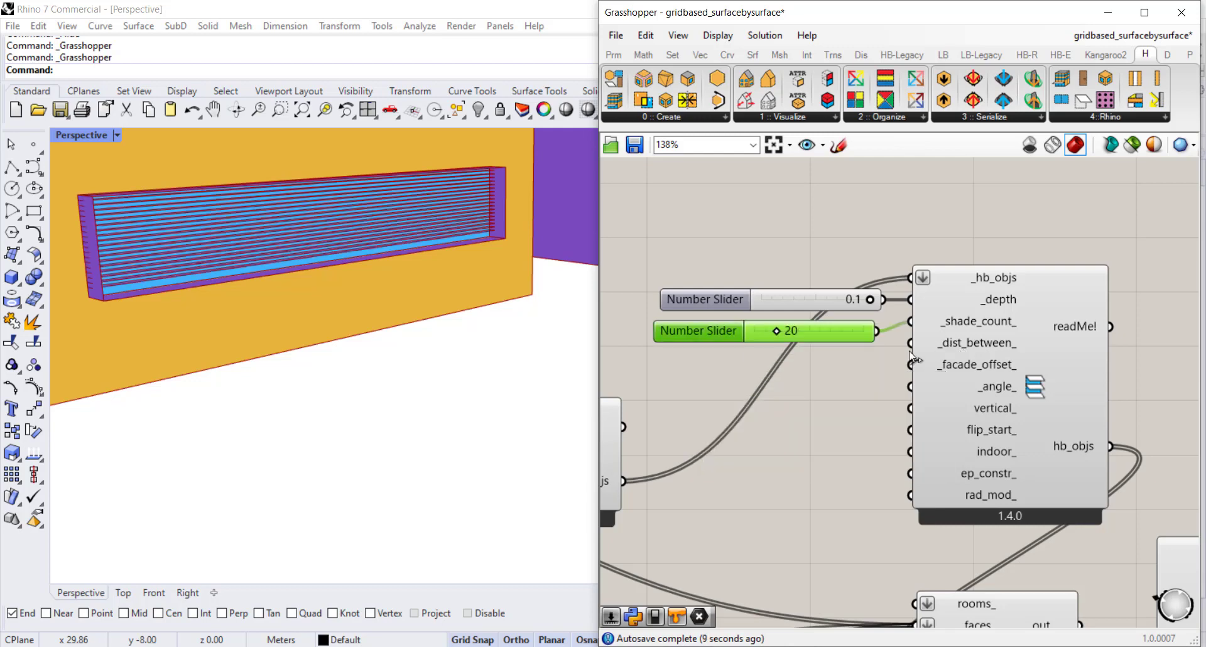
left_click(841, 373)
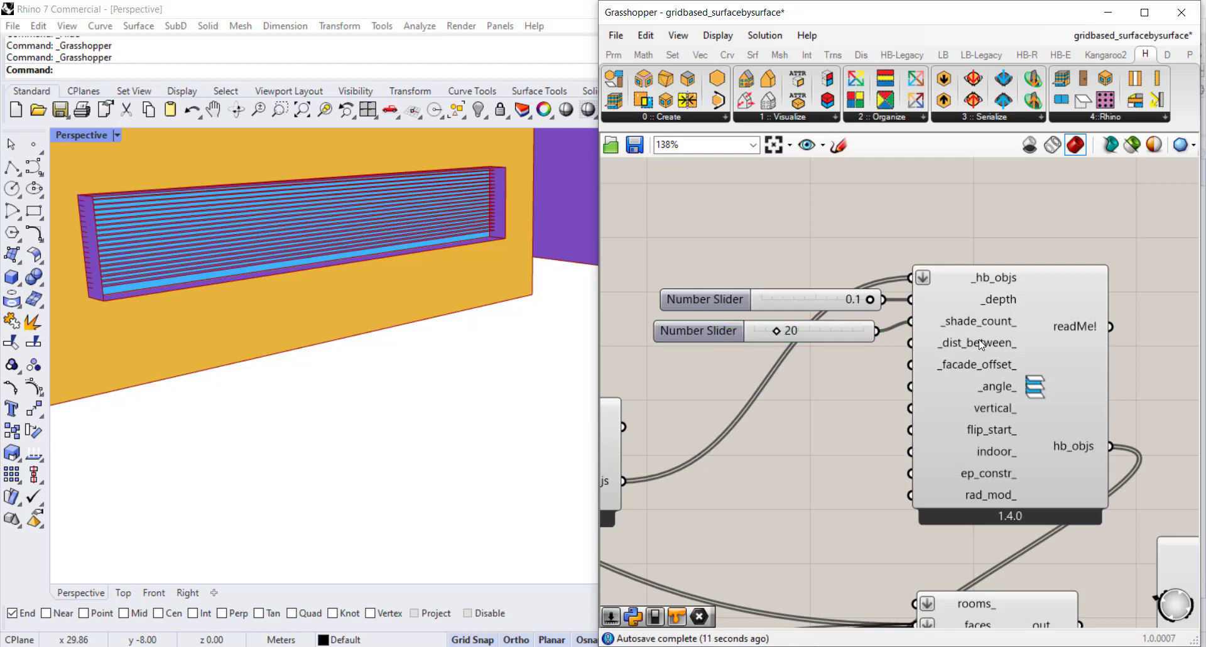
Step: Add a 0.2 Number Slider and wire it into _dist_between_ to widen the louver spacing
double_click(865, 357)
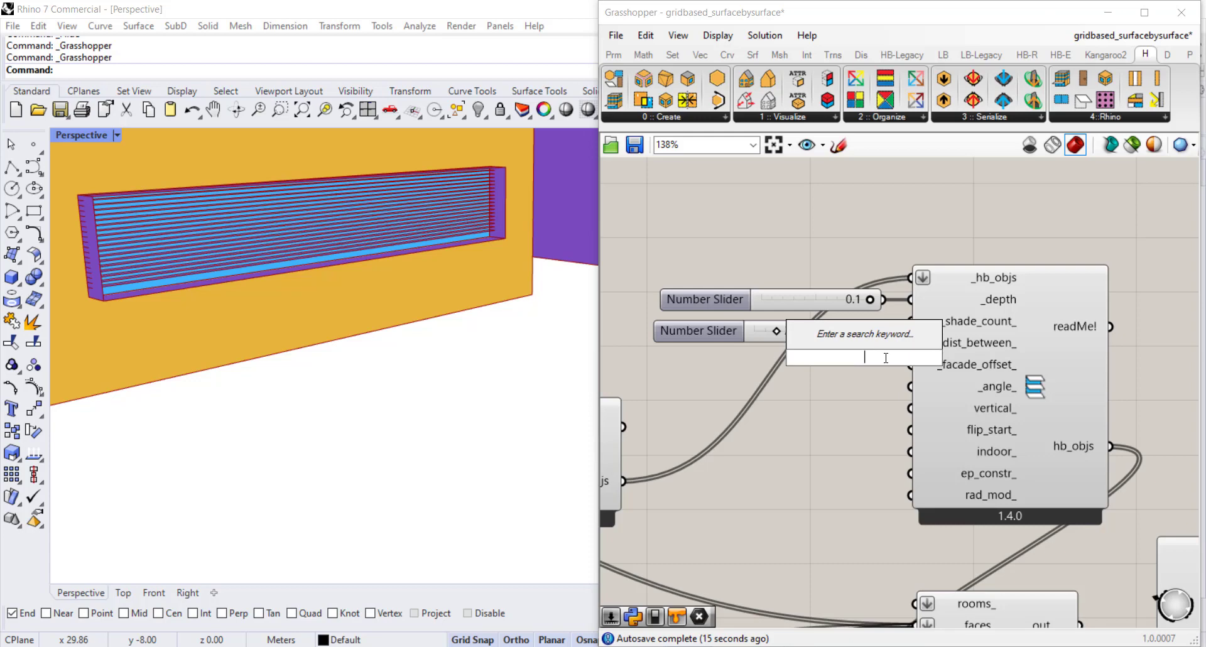
type("0.2")
key("Return")
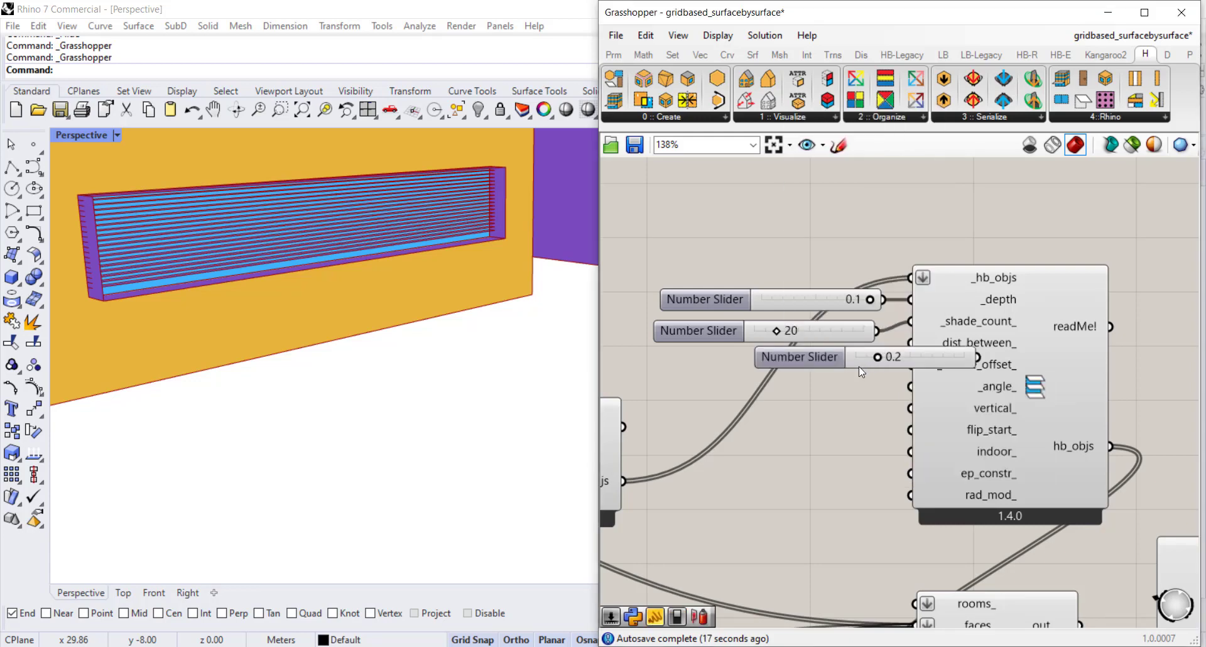
left_click_drag(809, 357, 699, 360)
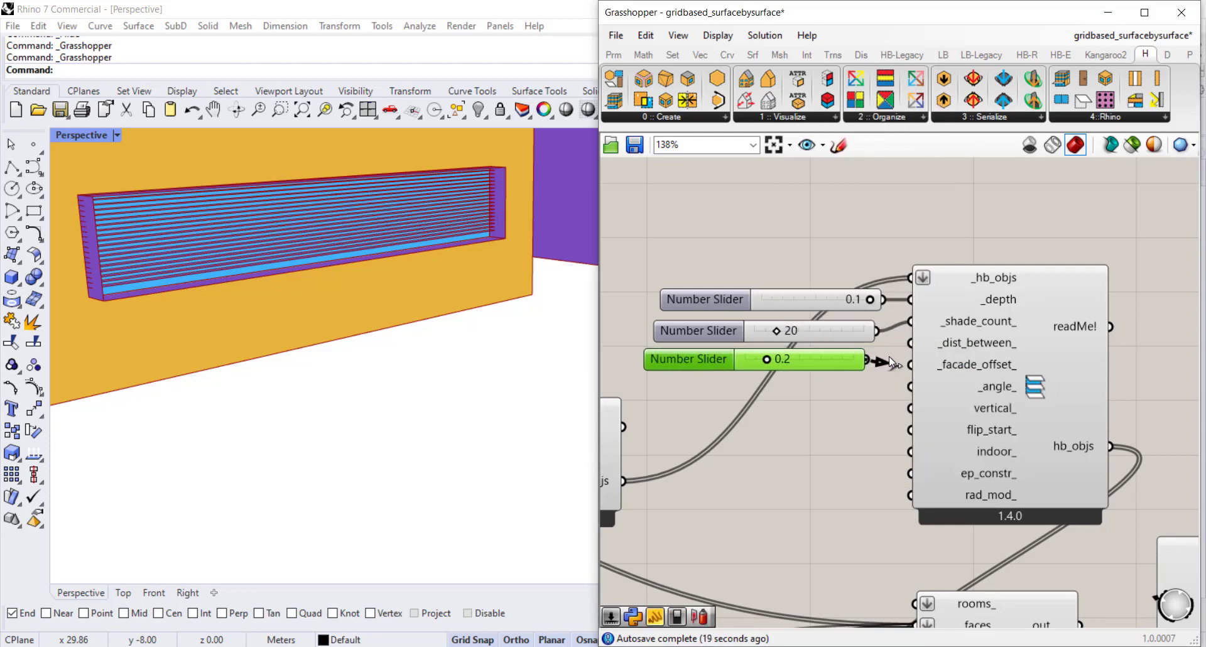
left_click_drag(888, 356, 911, 343)
right_click_drag(392, 269, 392, 283)
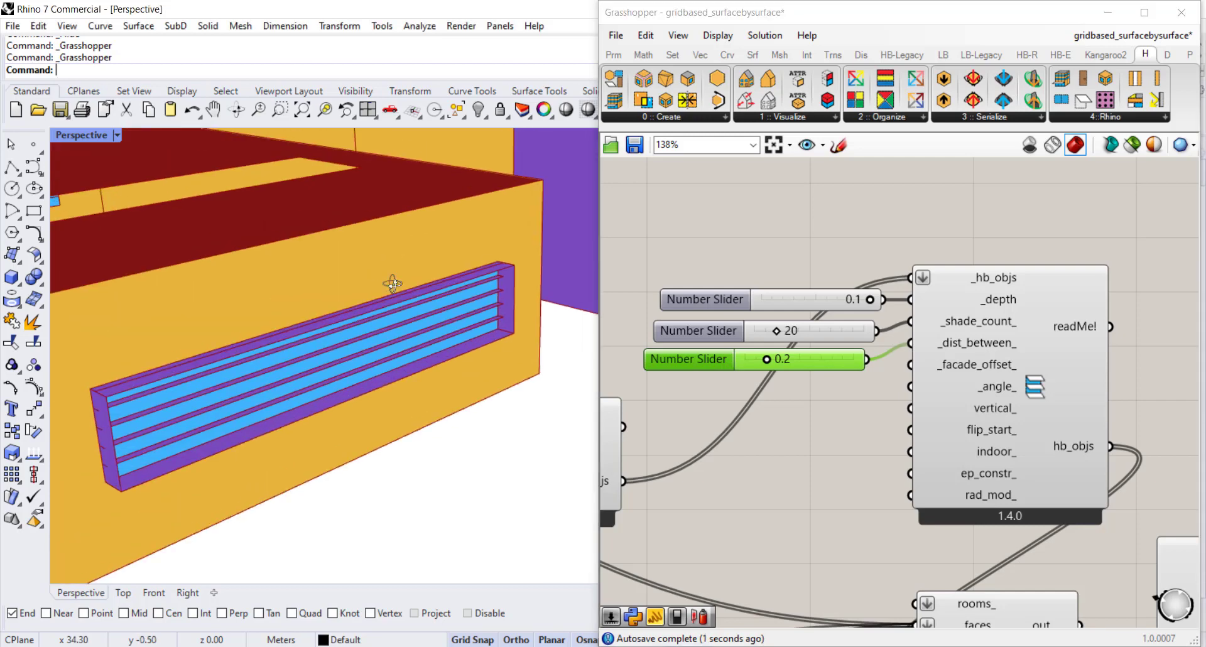
scroll(393, 342, "up", 5)
scroll(439, 339, "down", 2)
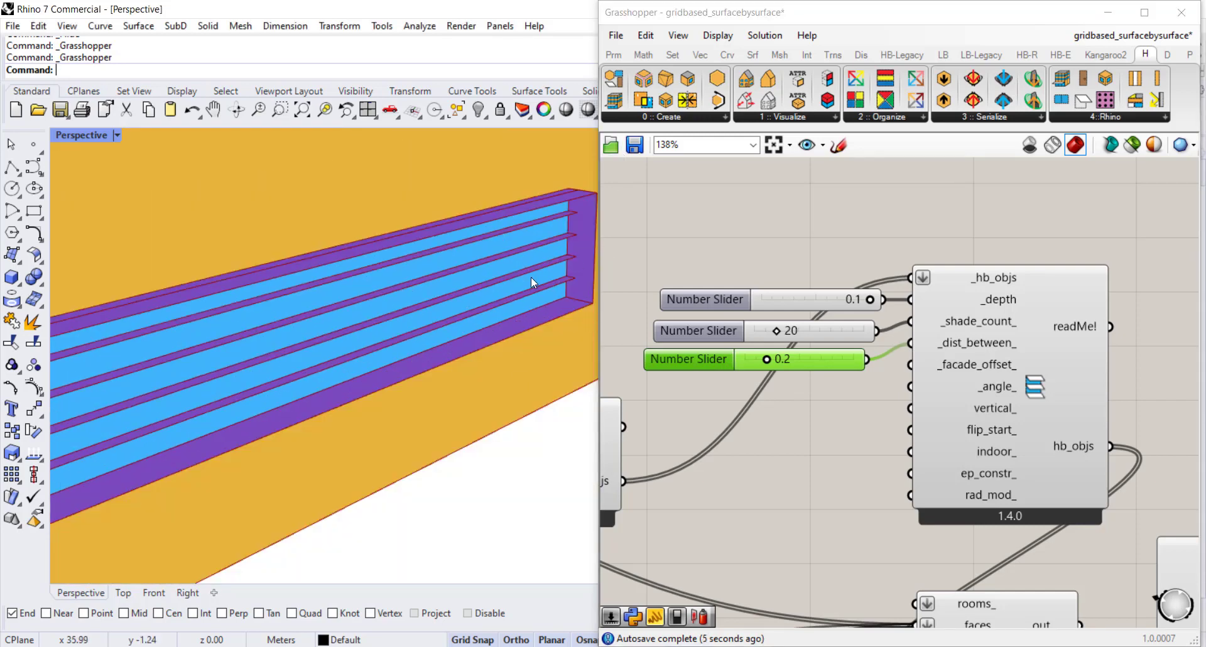
scroll(530, 277, "down", 3)
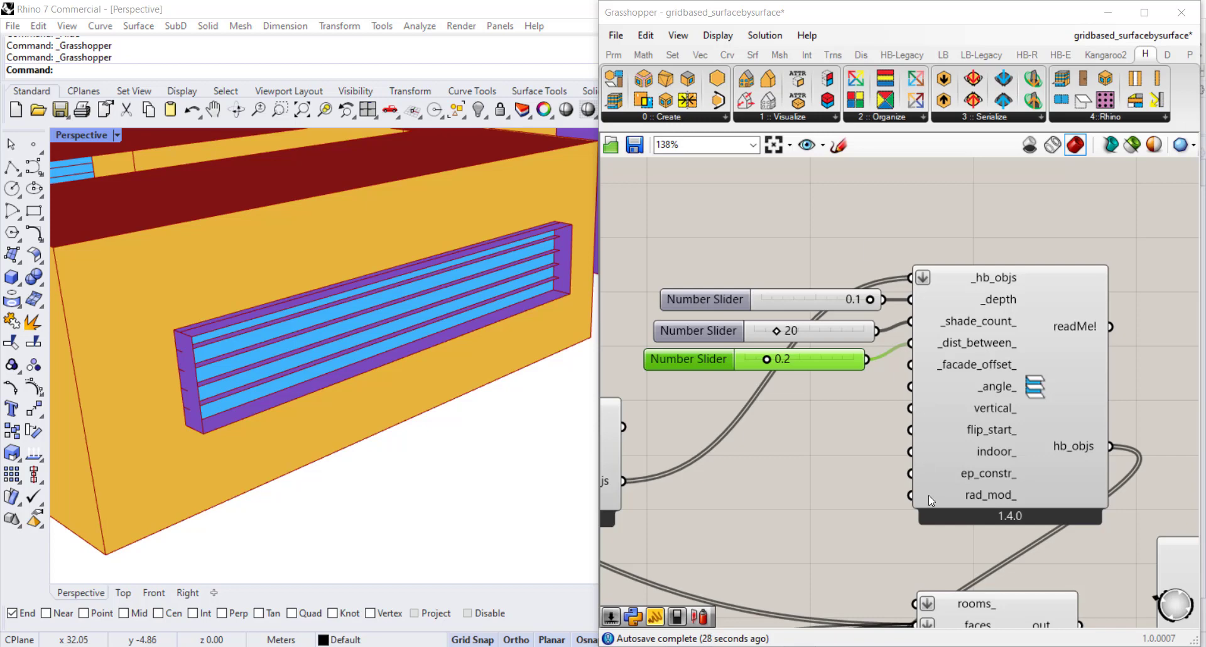
mouse_move(1009, 387)
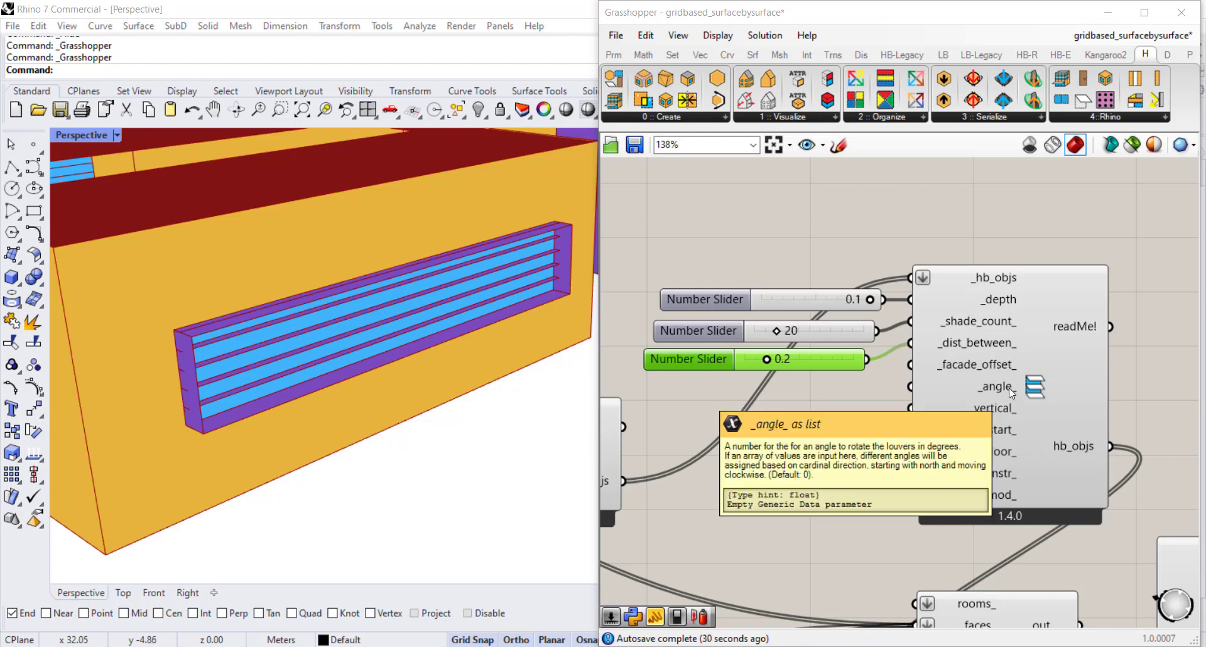
scroll(559, 232, "up", 3)
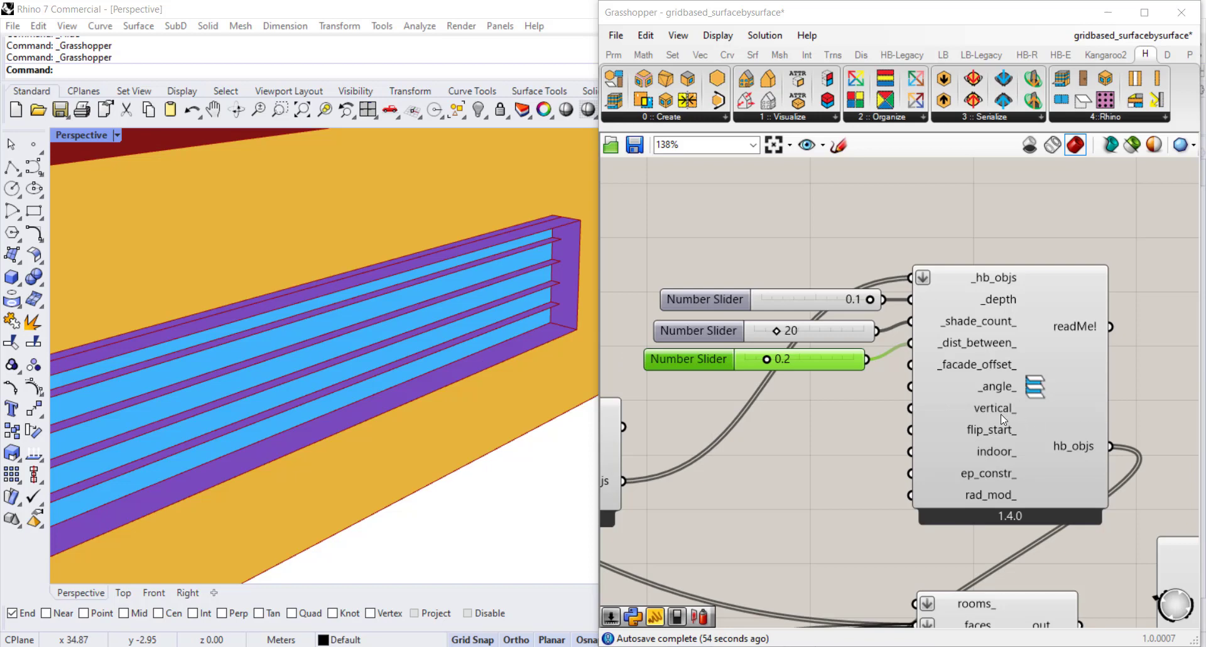
Step: Wire a Boolean Toggle into the vertical_ input and set it True for vertical louvers
double_click(828, 417)
type("Boolean")
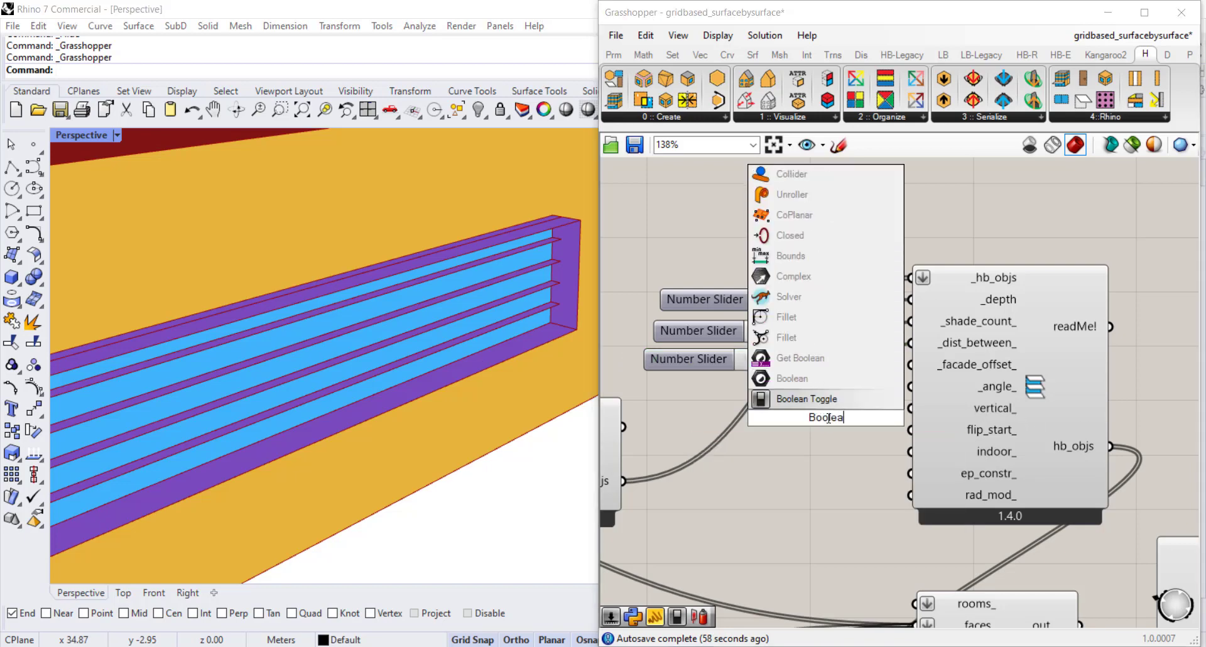
left_click(827, 358)
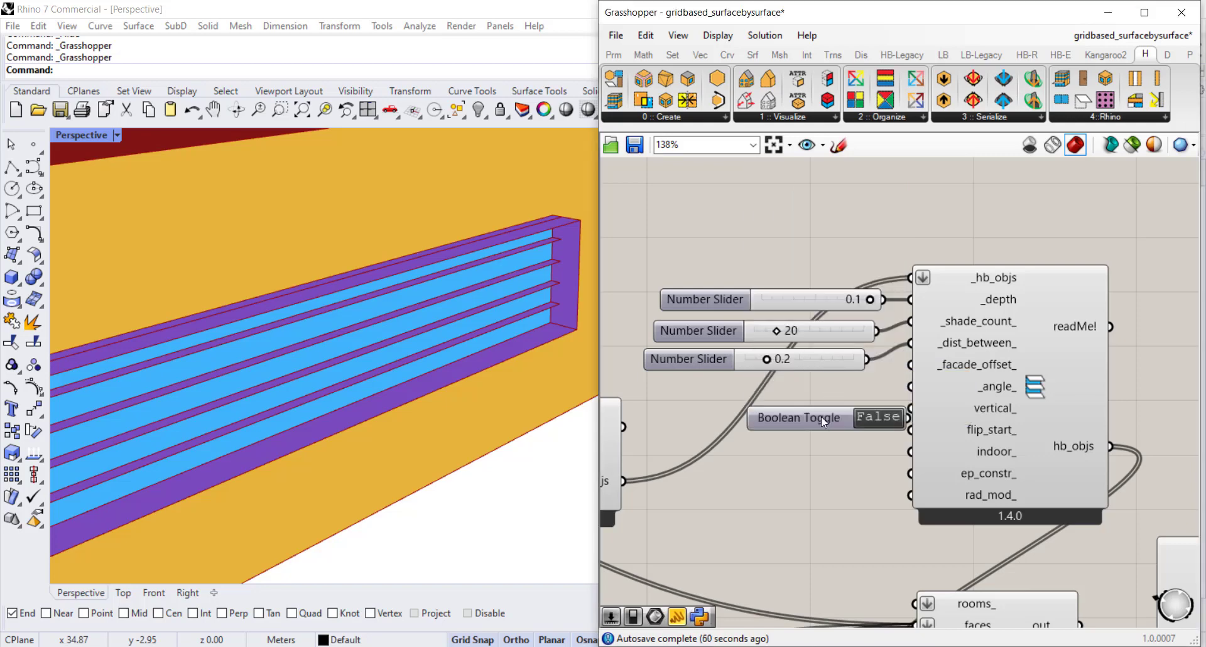
left_click_drag(821, 416, 744, 396)
left_click_drag(838, 401, 896, 408)
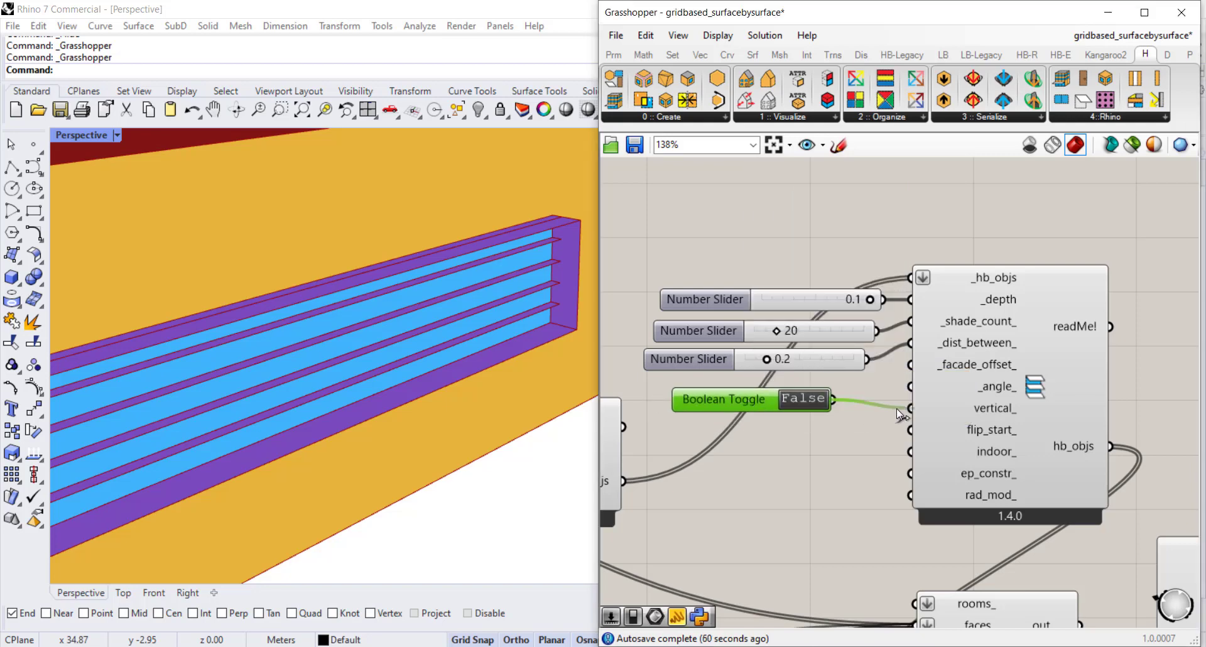
left_click_drag(764, 399, 775, 408)
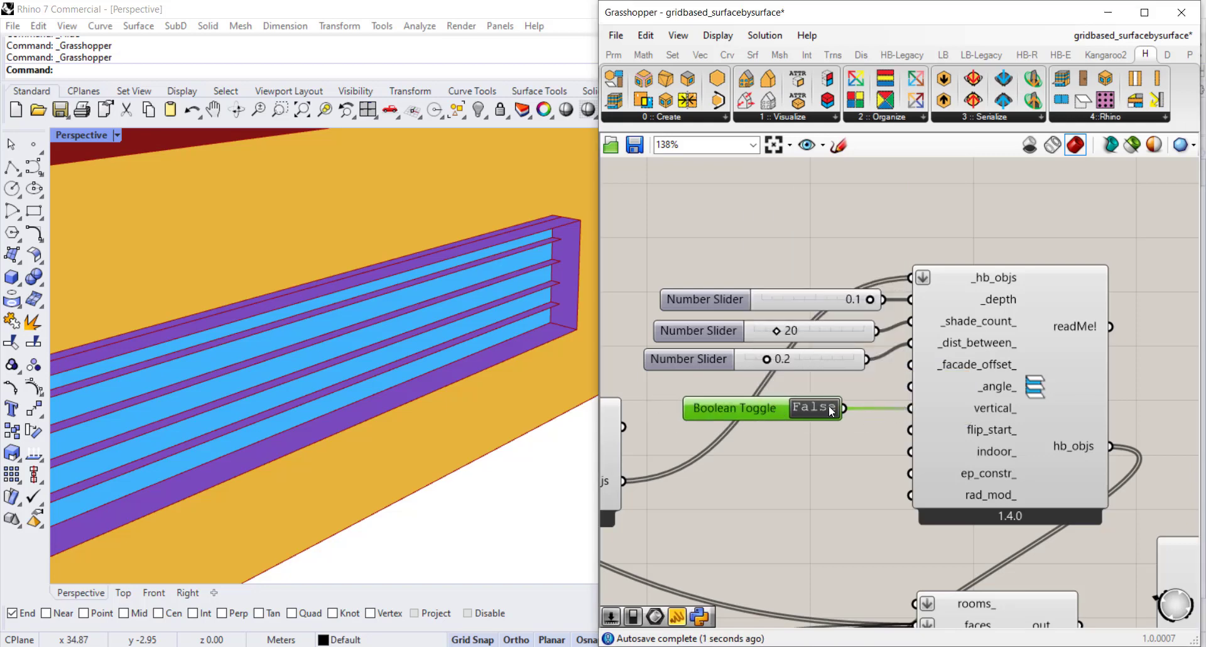
double_click(831, 409)
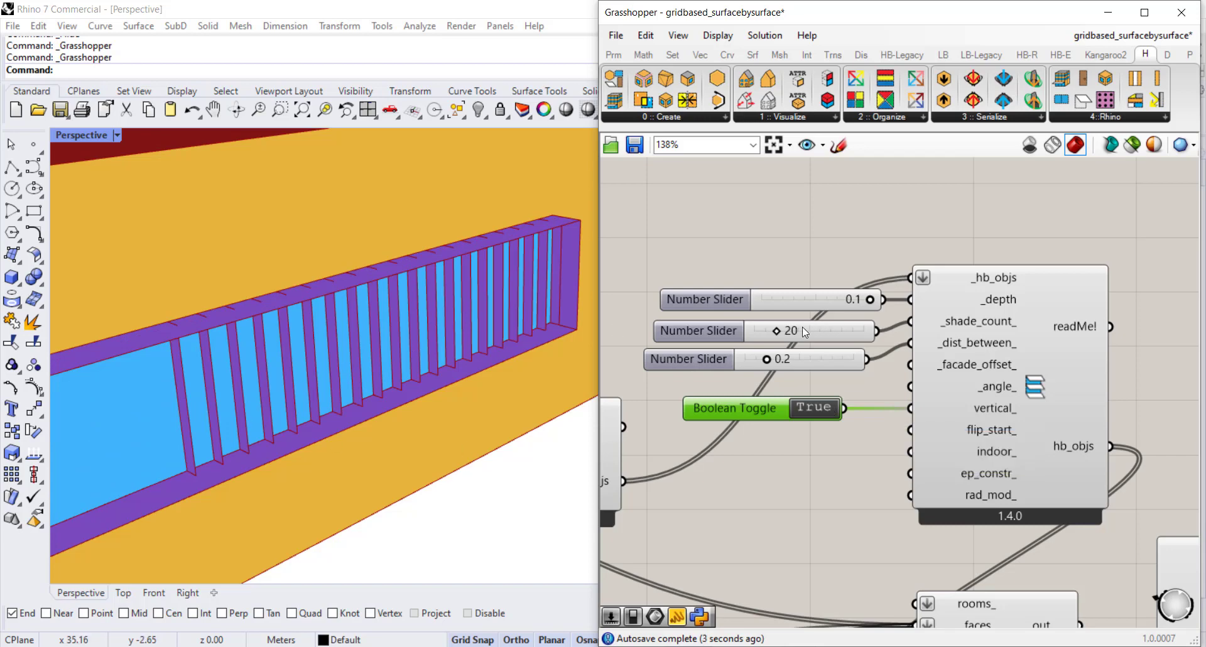
Step: Raise the louver count to 36 and reduce the spacing from 0.2 to 0.1
right_click_drag(480, 383, 516, 370)
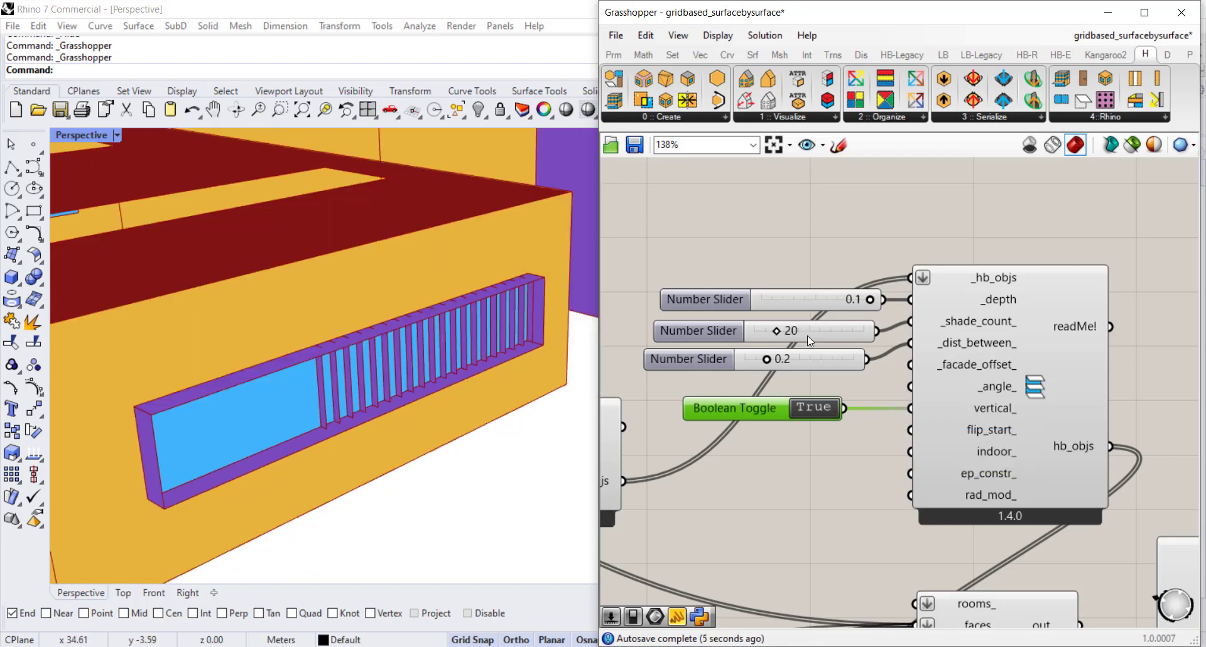
left_click_drag(777, 331, 788, 336)
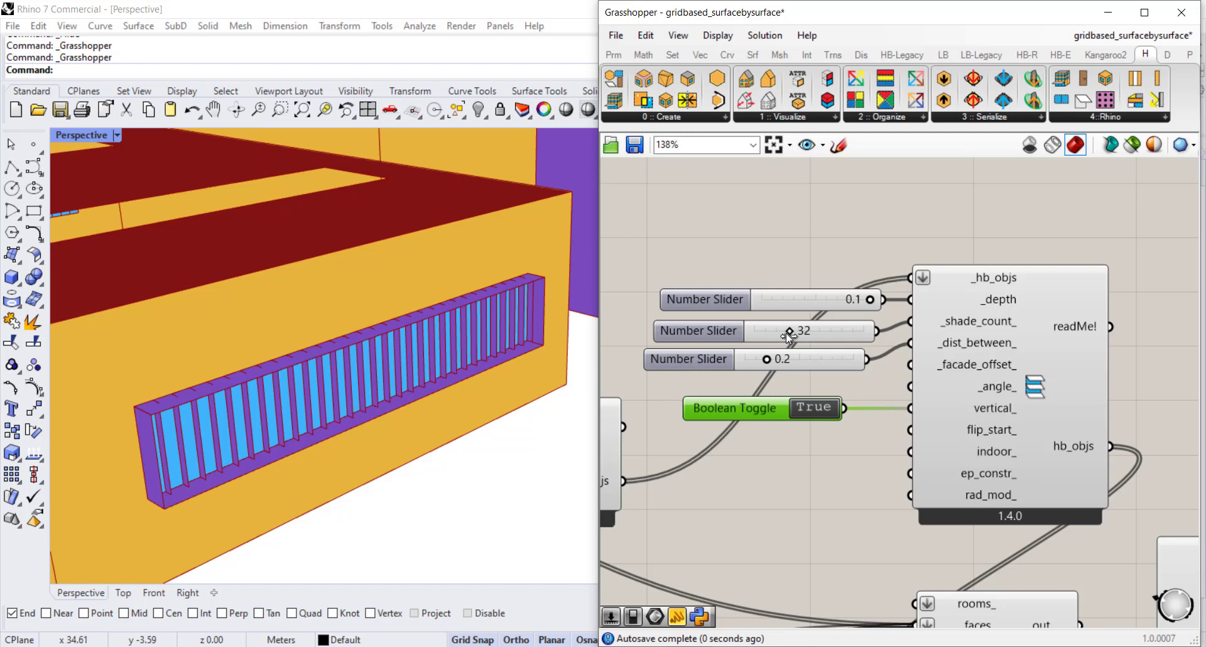
right_click_drag(439, 383, 475, 380)
left_click_drag(767, 359, 799, 338)
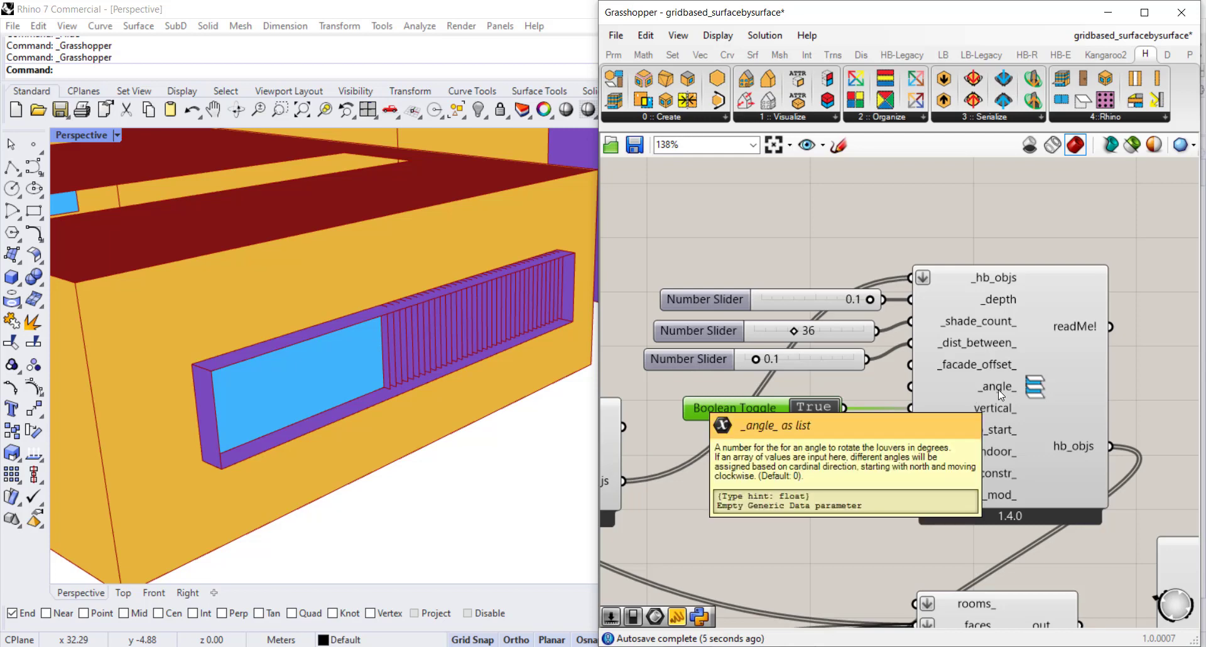
Step: Add a 45 Number Slider wired to the louver _angle_ input to tilt the fins
double_click(888, 387)
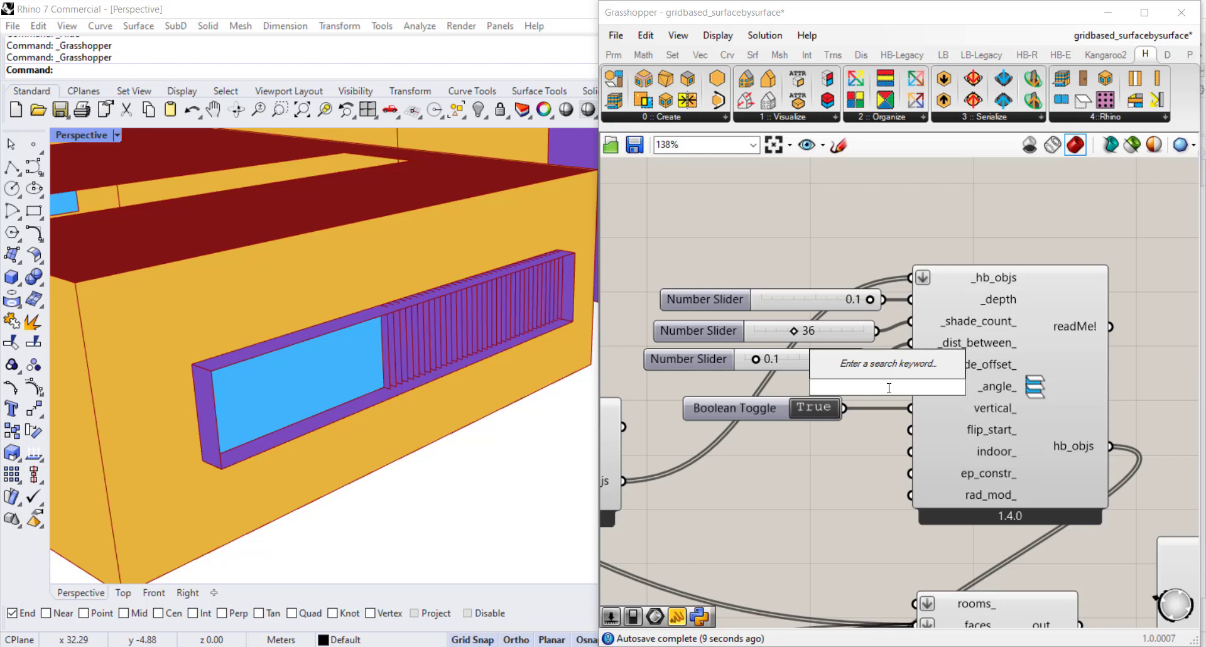
type("45")
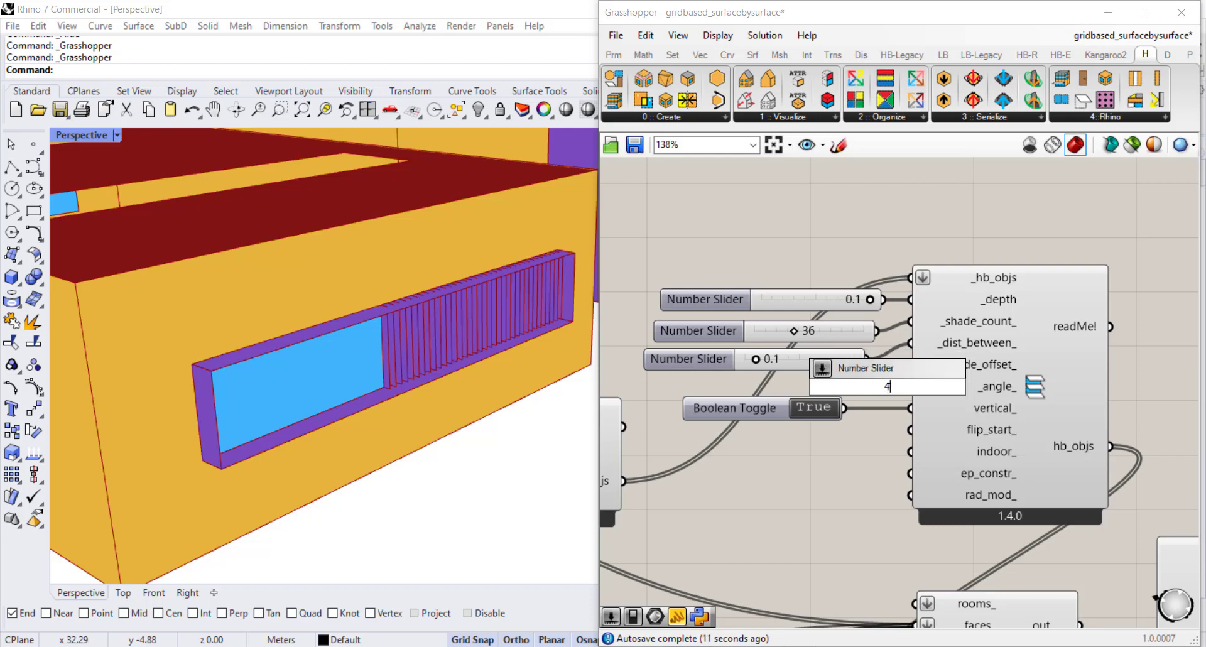
key("Return")
left_click_drag(887, 394, 763, 386)
left_click_drag(881, 385, 910, 386)
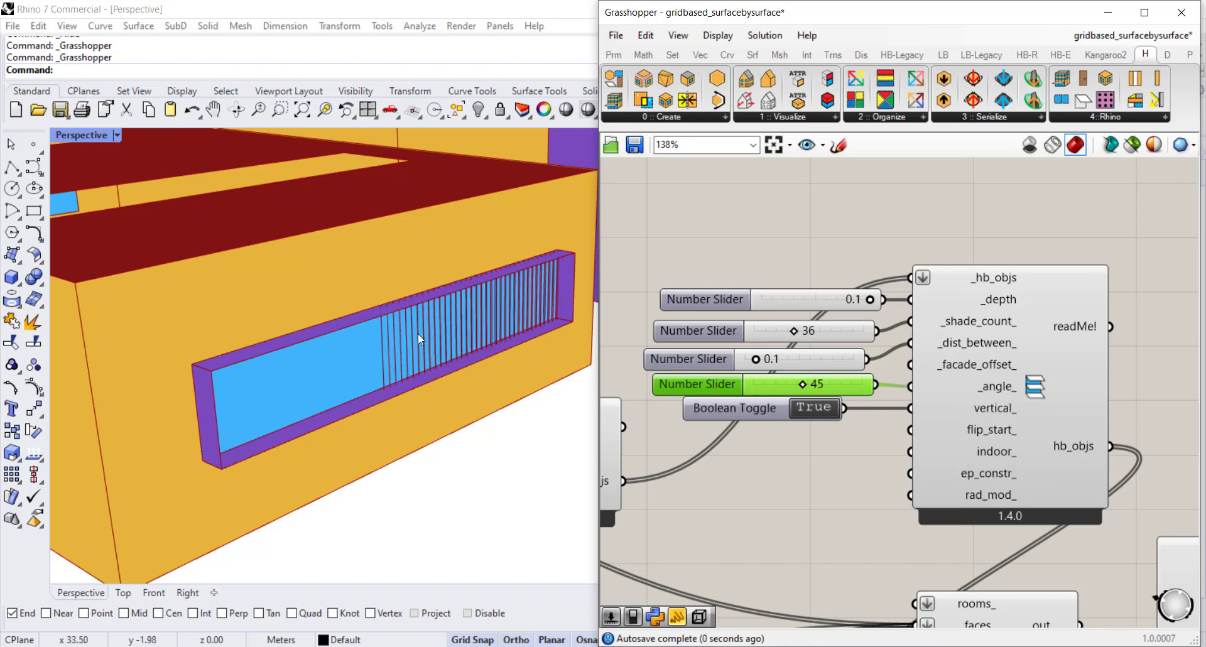
scroll(408, 346, "up", 5)
scroll(406, 350, "down", 3)
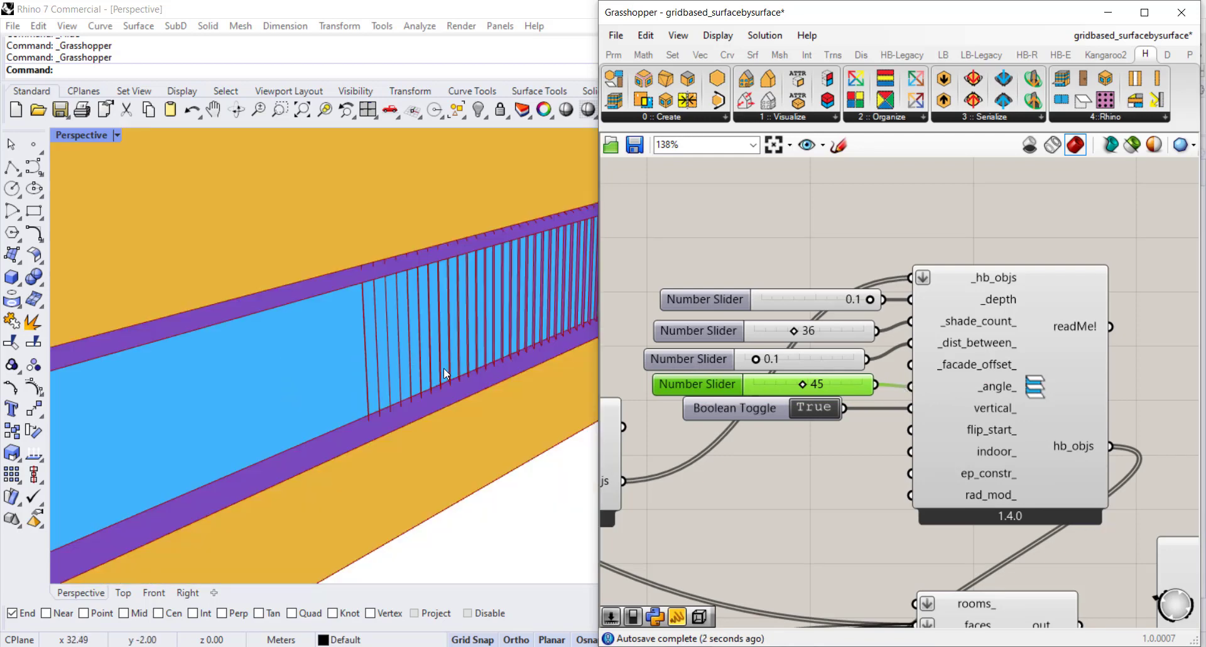
right_click_drag(443, 368, 292, 382)
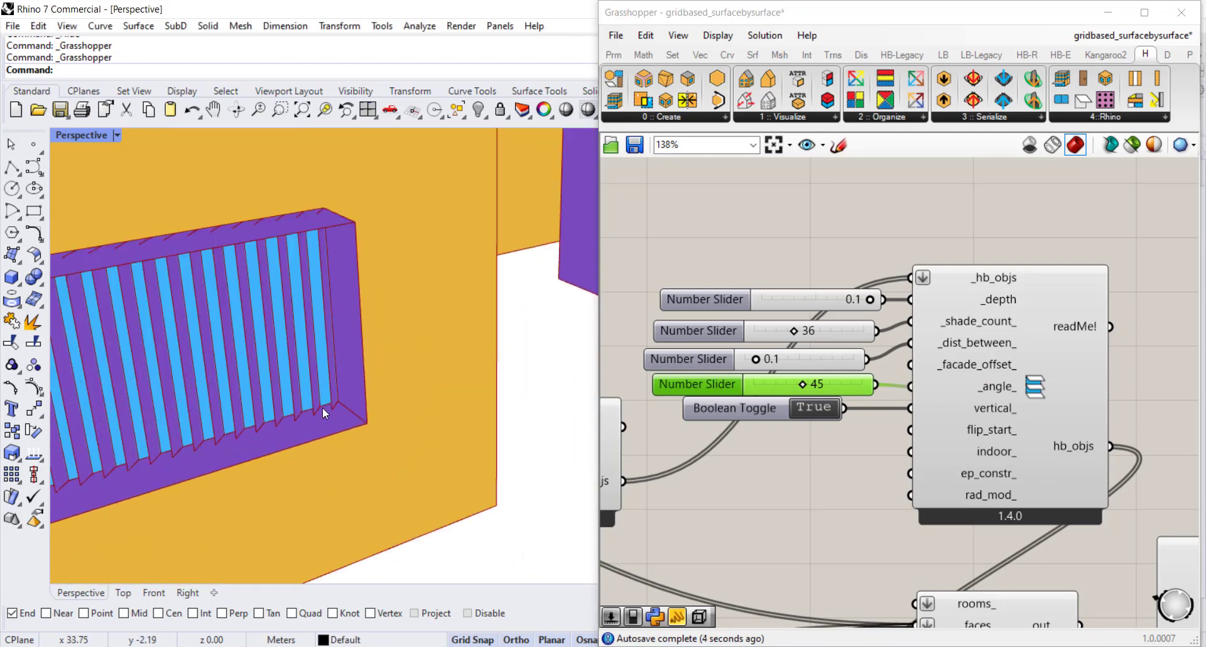
scroll(327, 407, "up", 3)
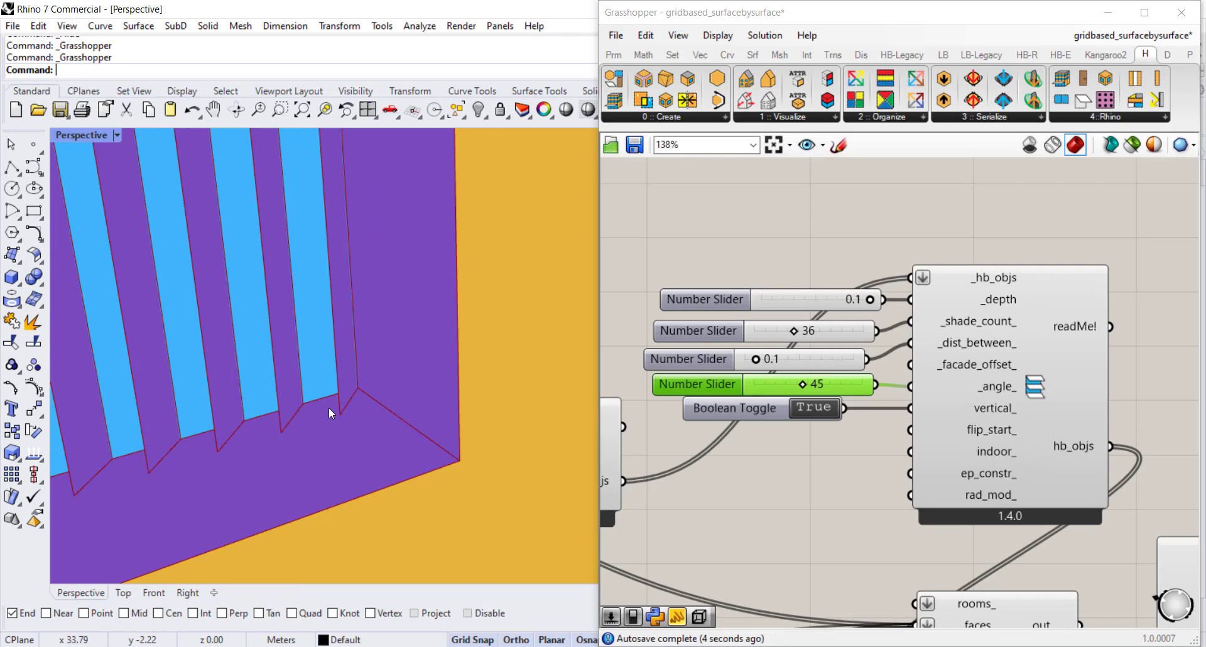
Step: Switch the vertical toggle to False so the louvers become horizontal again
left_click(832, 408)
scroll(318, 377, "down", 5)
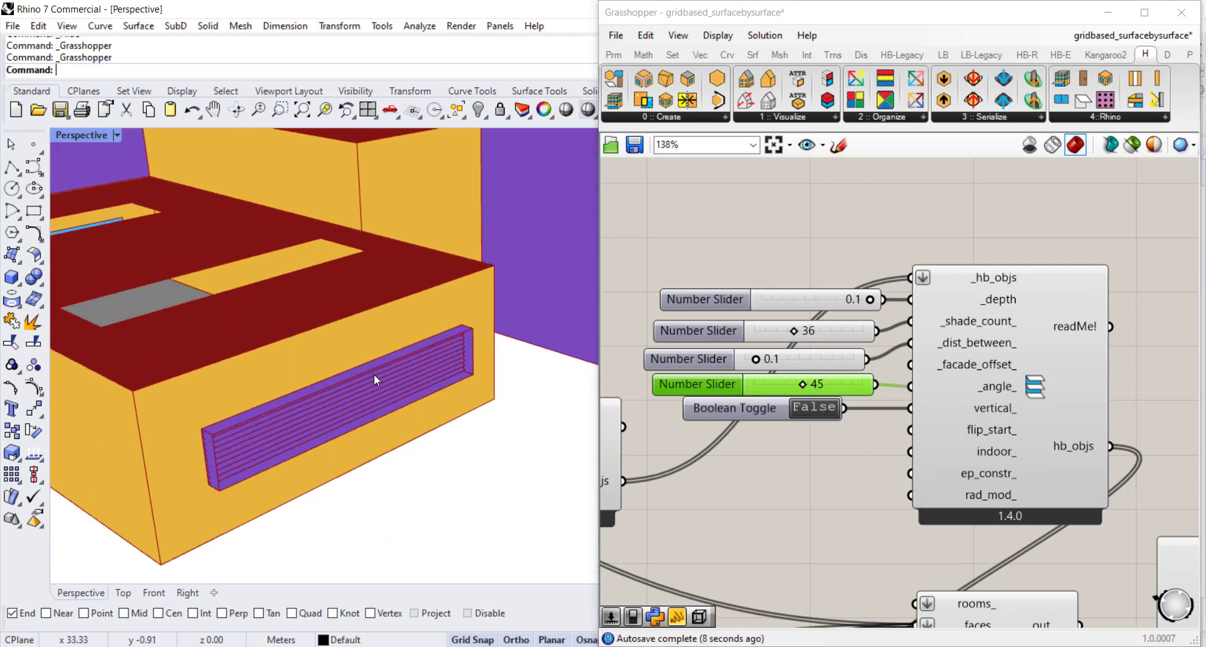
scroll(367, 405, "up", 5)
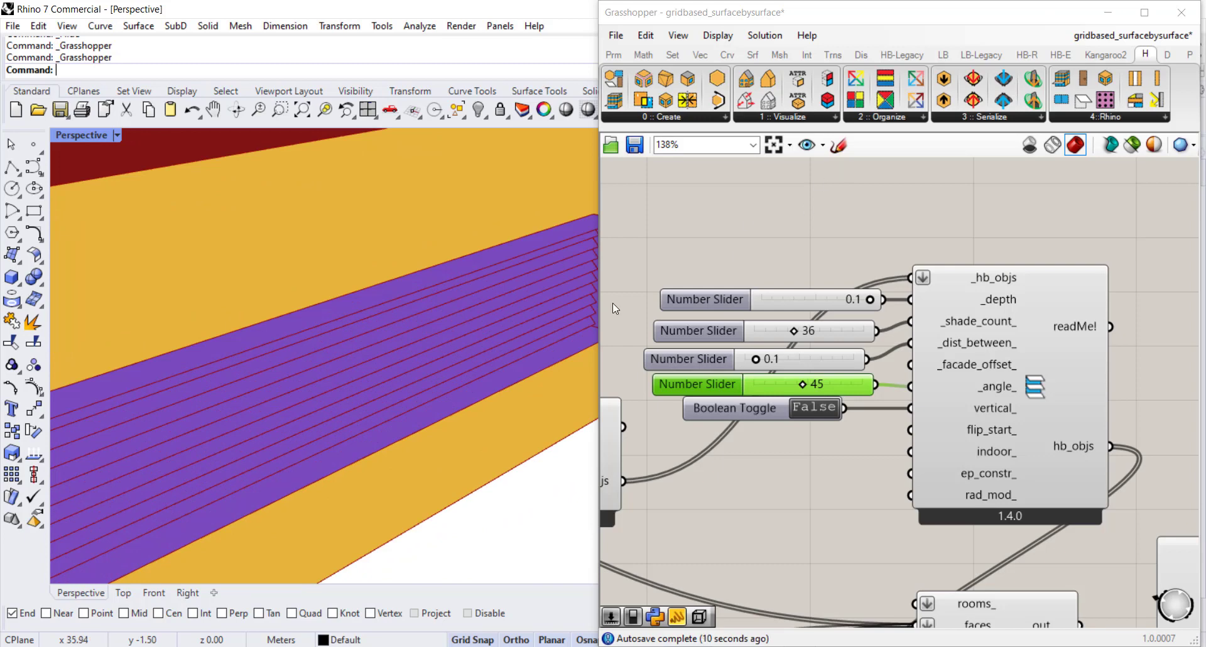
scroll(465, 280, "down", 5)
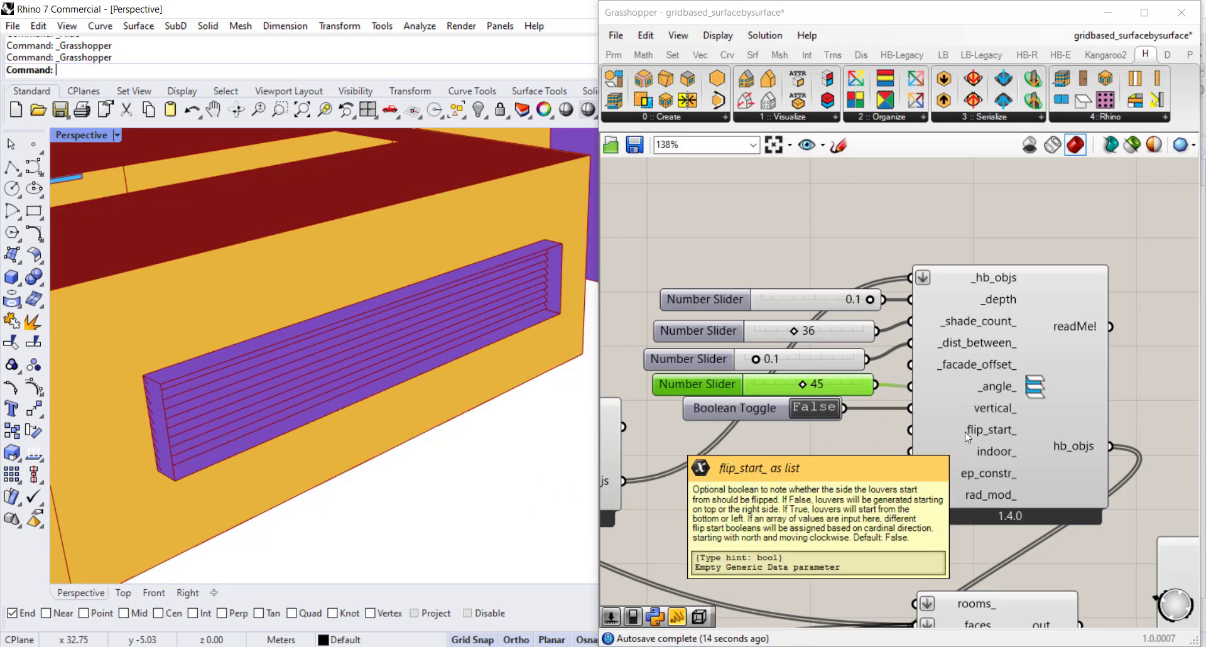
Step: Unwire the 45 angle slider, feed a copied True toggle into flip_start_, and set 9 louvers
left_click_drag(910, 387, 883, 402, "ctrl")
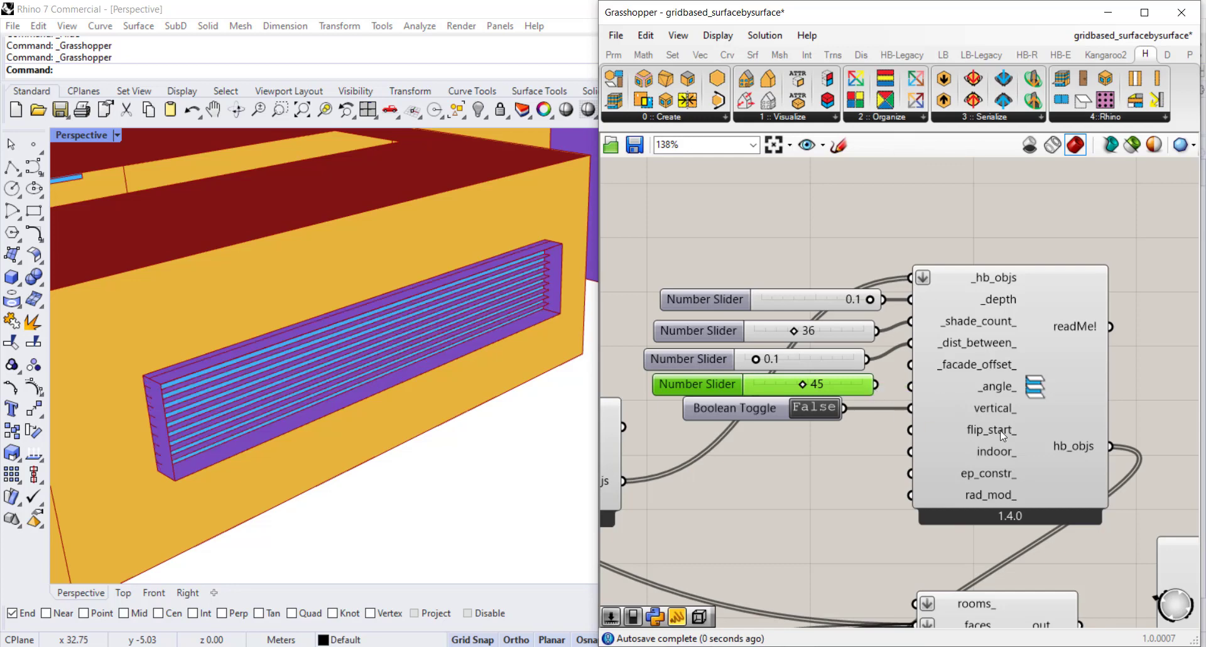
mouse_move(1000, 432)
left_click(723, 404)
left_click_drag(723, 405, 716, 432, "alt")
left_click_drag(843, 438, 909, 429)
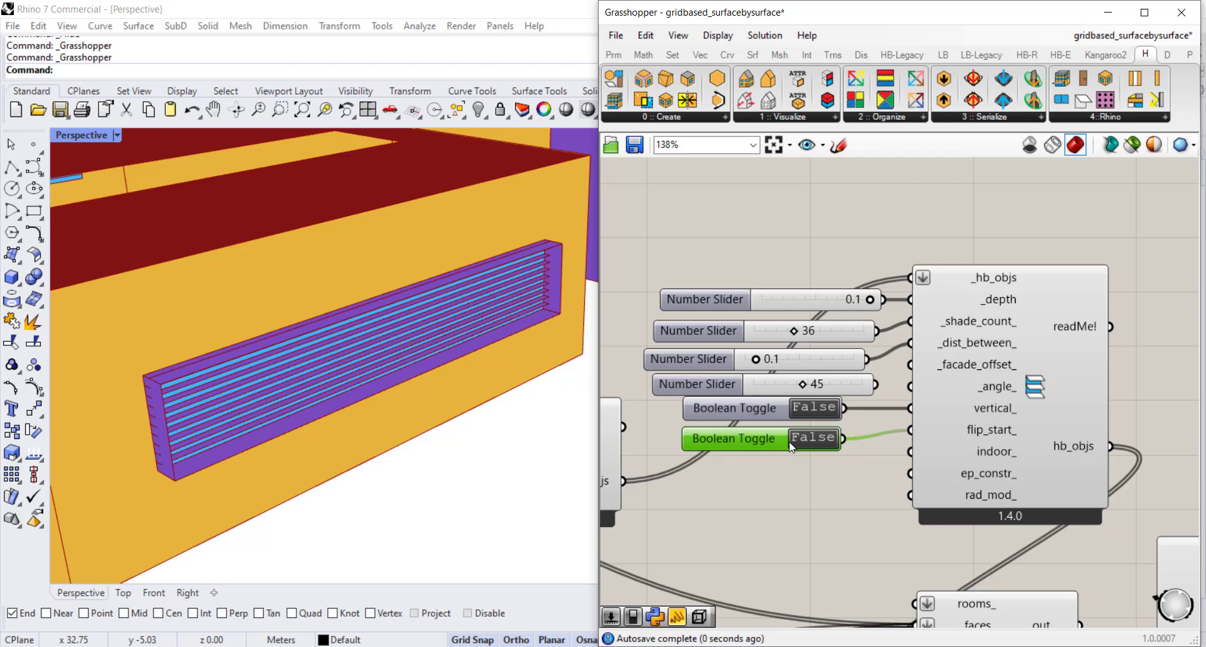
double_click(806, 440)
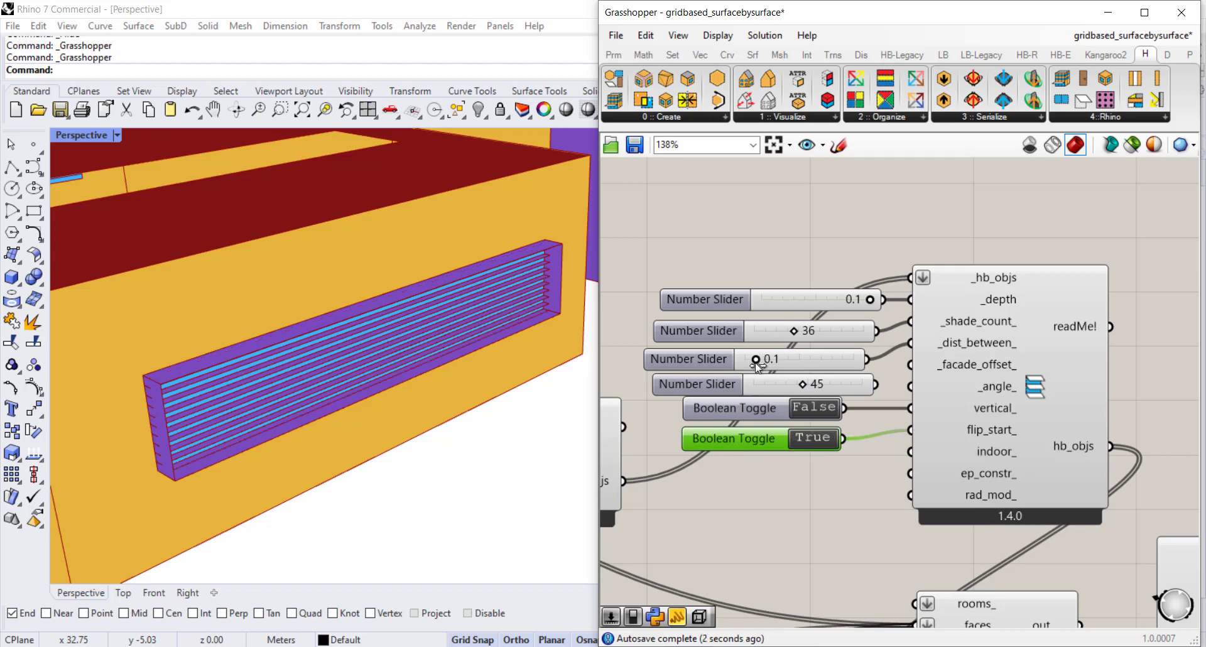
left_click_drag(798, 333, 763, 336)
Step: Wire a copied True Boolean Toggle into indoor_ and inspect the louvers behind the glass
right_click_drag(1019, 577, 1108, 460)
right_click_drag(804, 430, 945, 469)
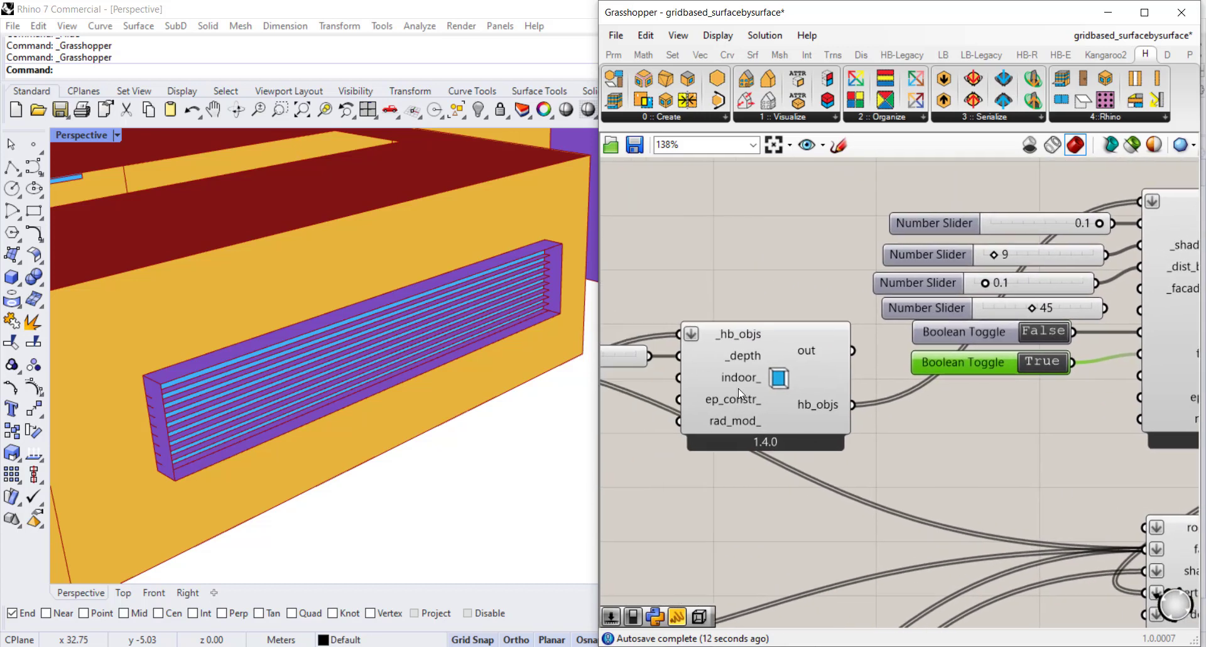
right_click_drag(1114, 391, 913, 424)
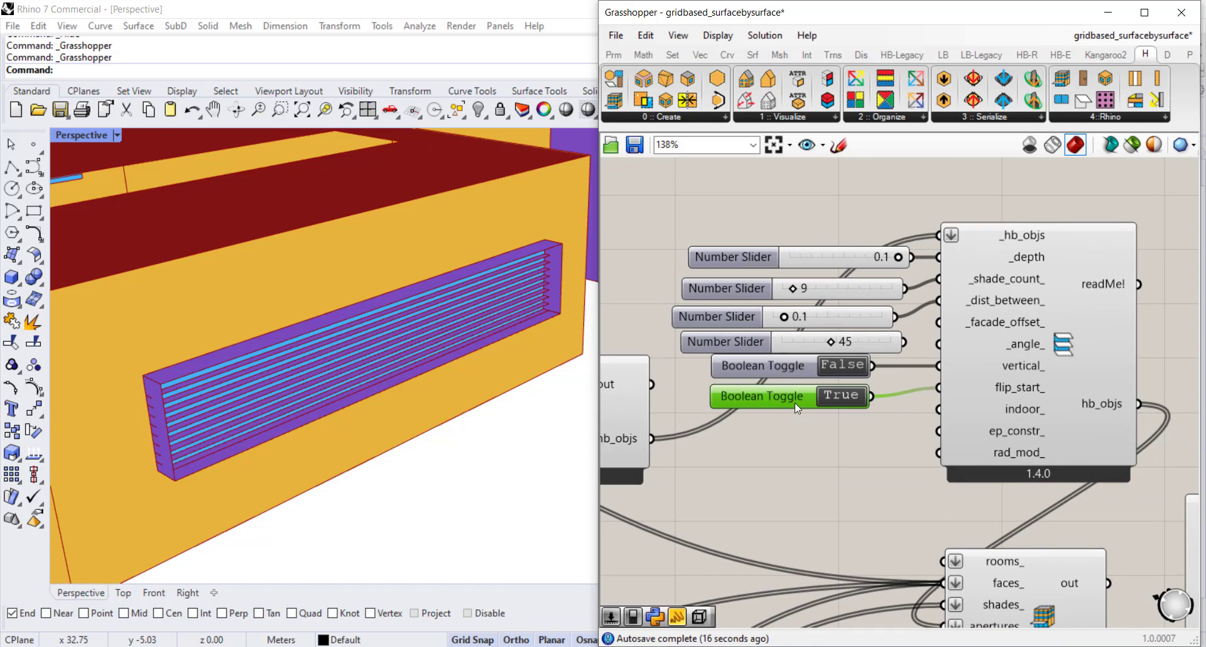
scroll(794, 403, "up", 1)
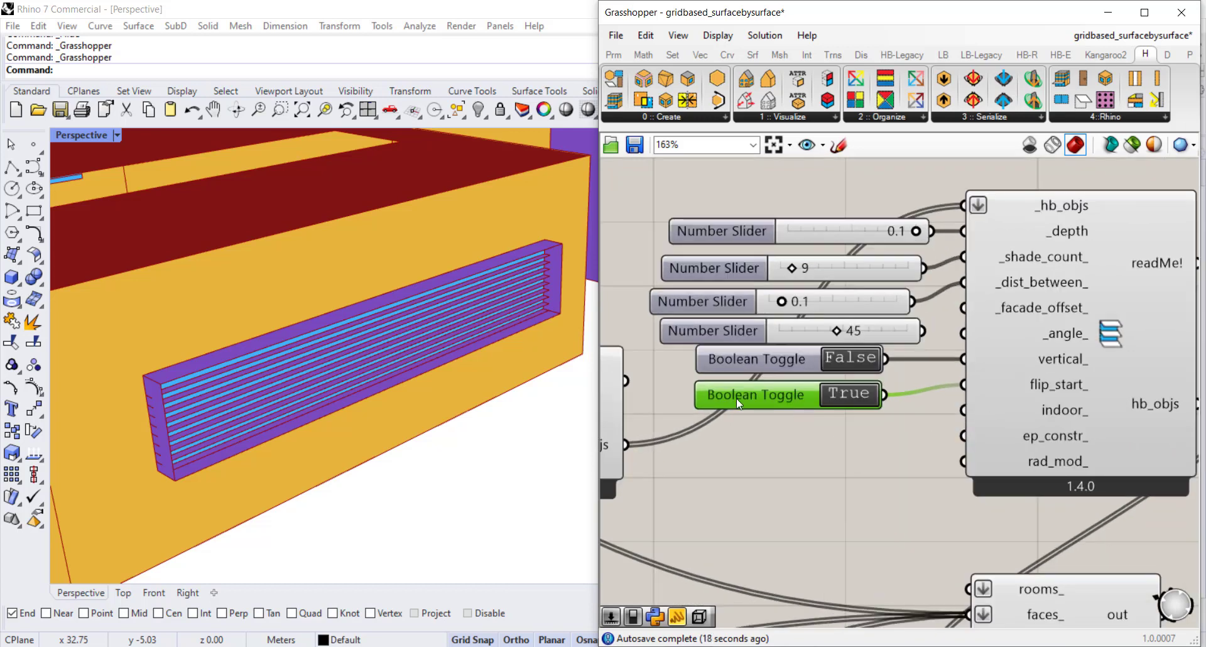
left_click_drag(736, 399, 760, 439, "alt")
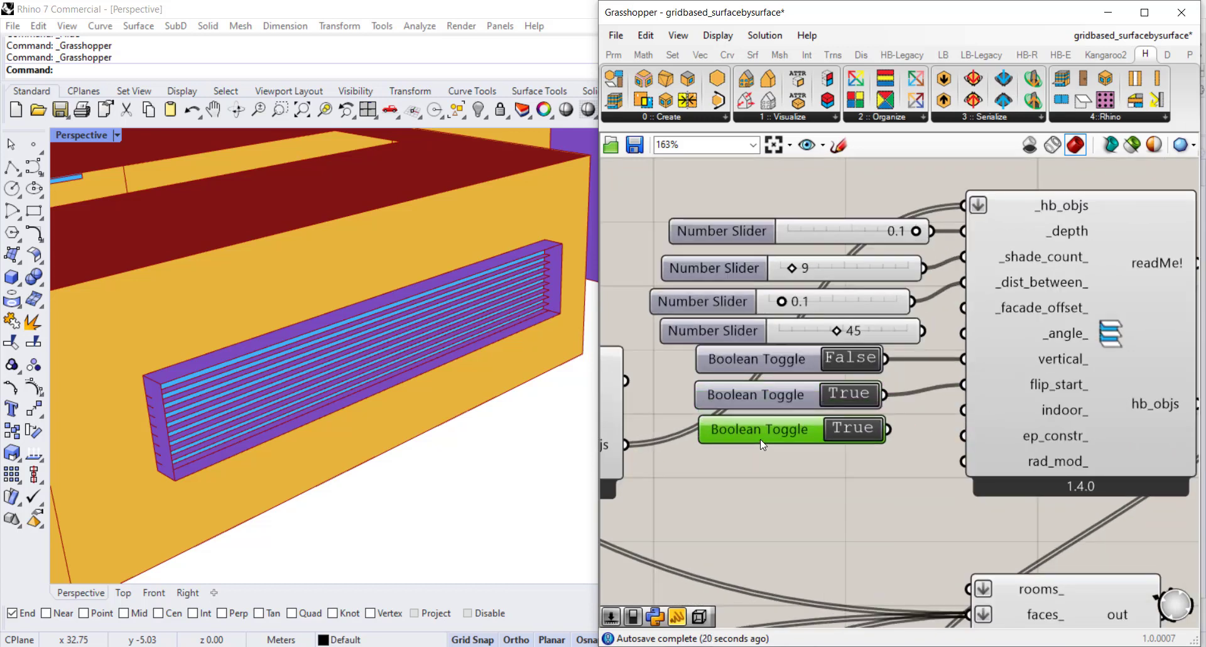
left_click_drag(903, 428, 966, 427)
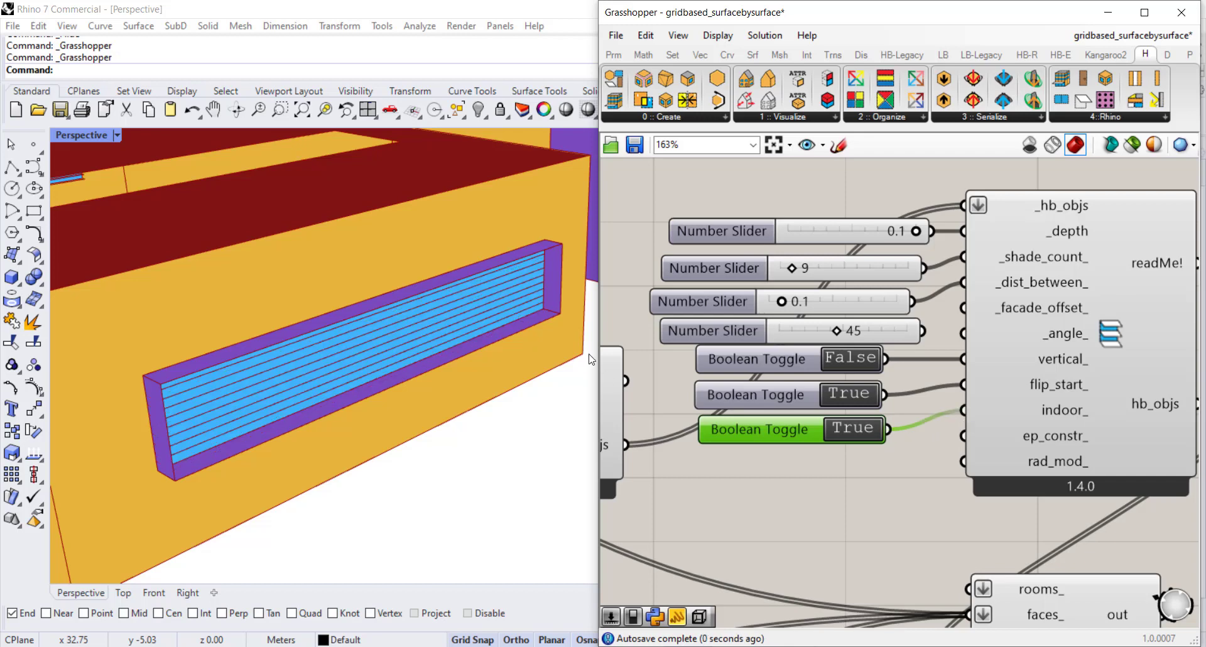
scroll(542, 265, "up", 3)
scroll(538, 266, "down", 3)
scroll(534, 268, "down", 3)
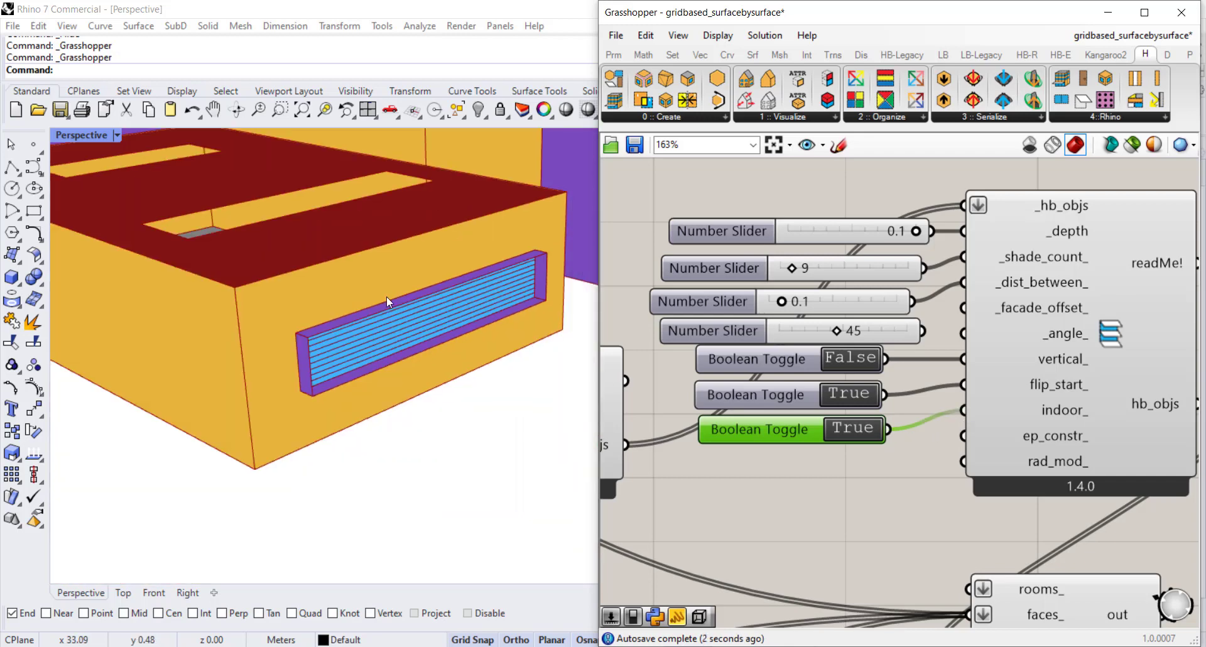
right_click_drag(386, 297, 296, 333)
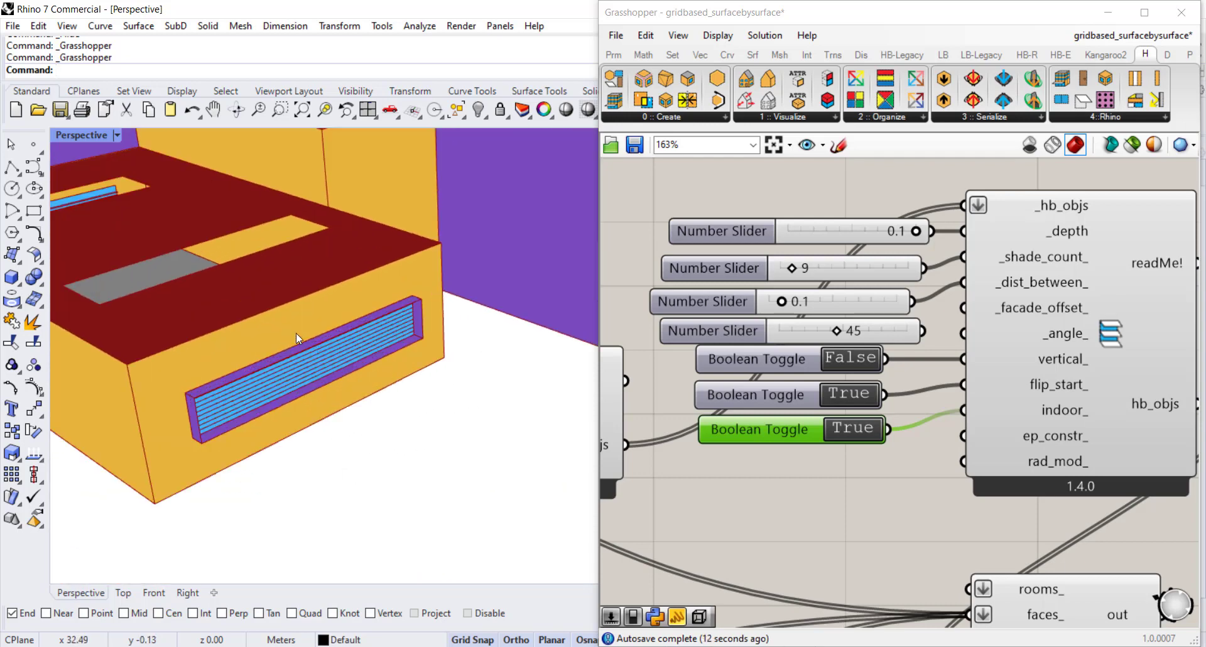
Step: Set the indoor_ toggle to False so the louvers return to the window's outer face
scroll(345, 453, "up", 5)
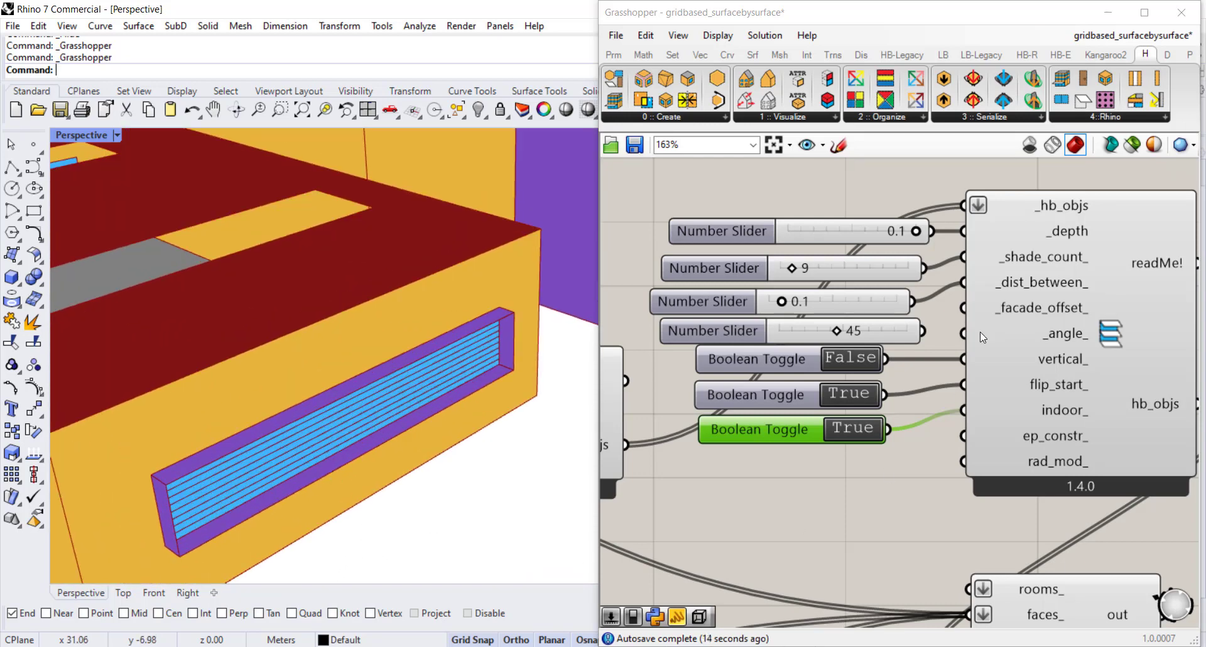
left_click(840, 433)
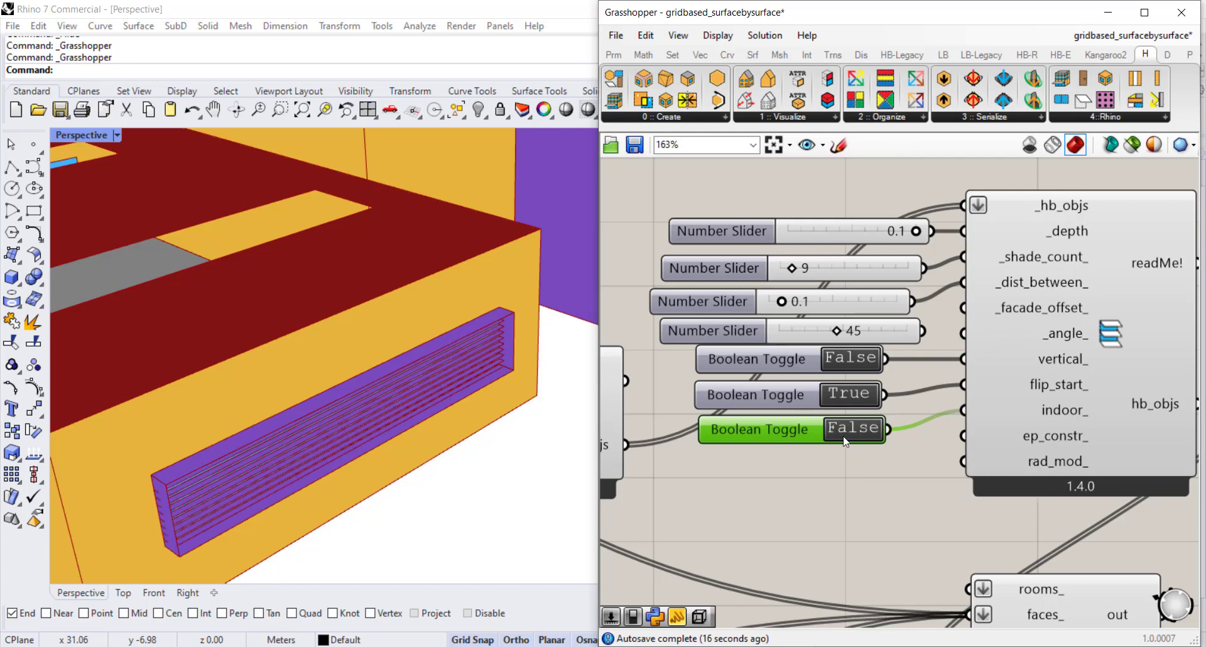
scroll(1025, 372, "down", 3)
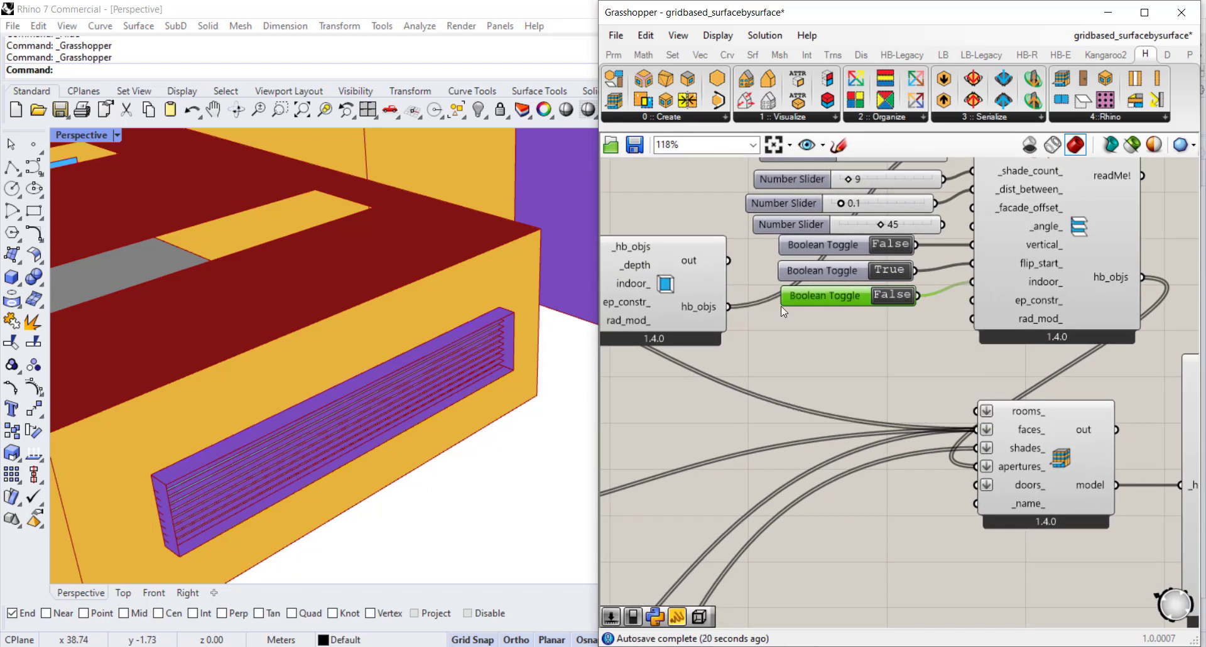
right_click_drag(782, 307, 936, 288)
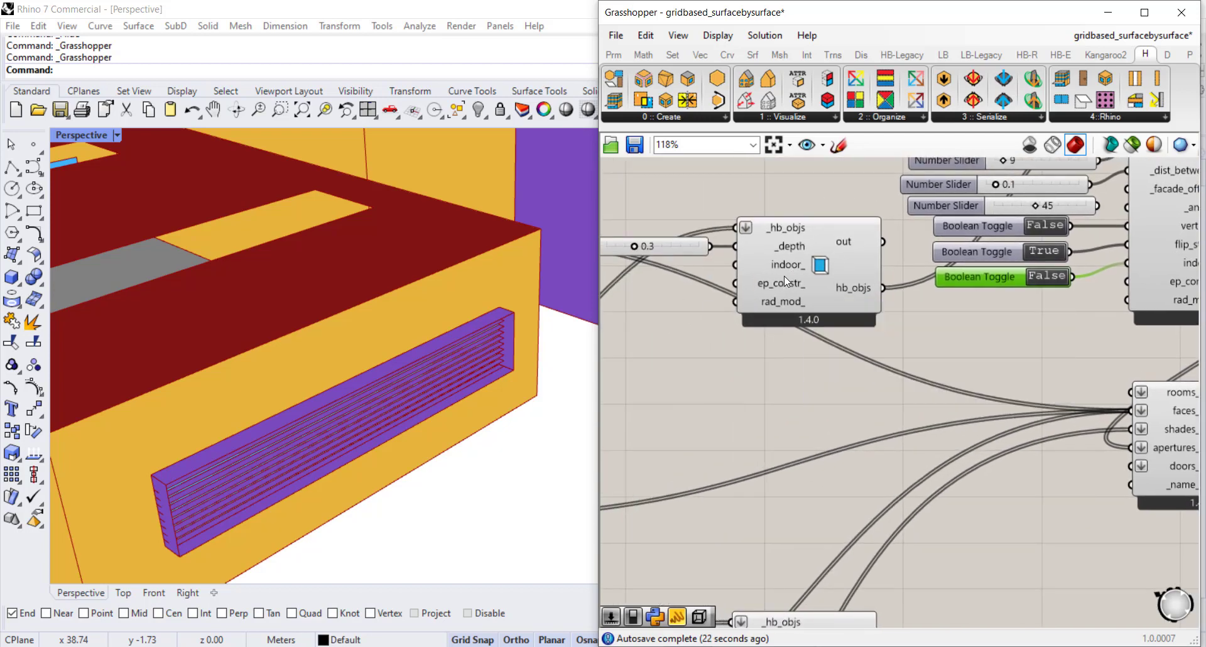
mouse_move(790, 280)
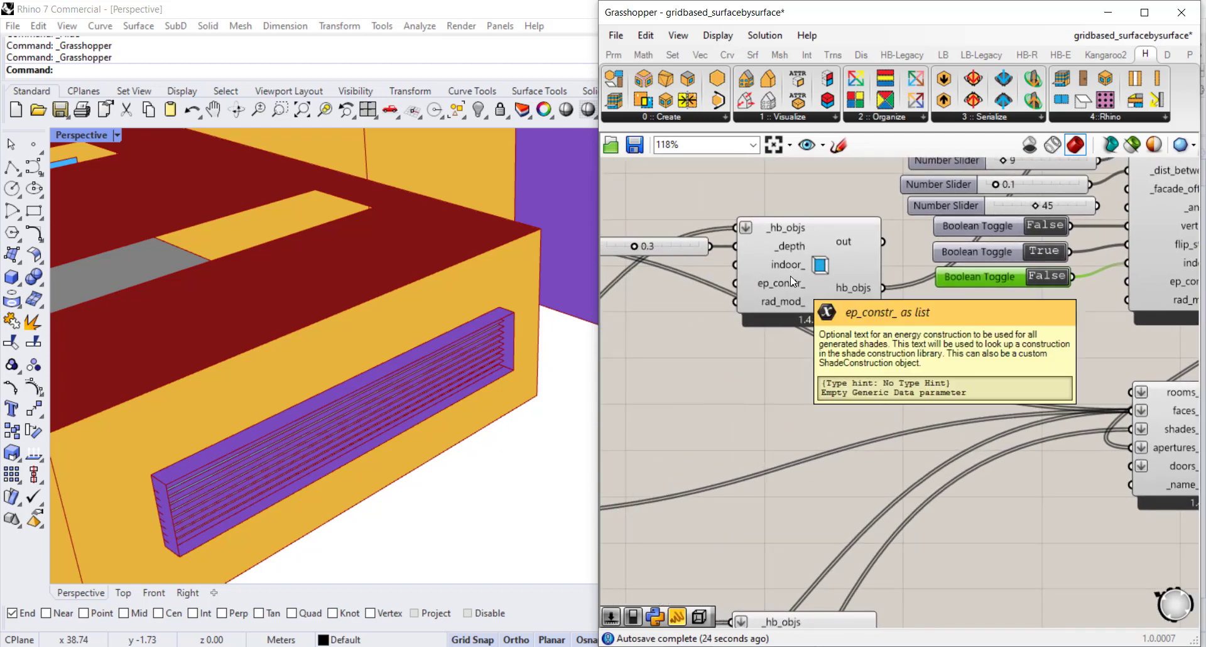
right_click_drag(956, 308, 862, 371)
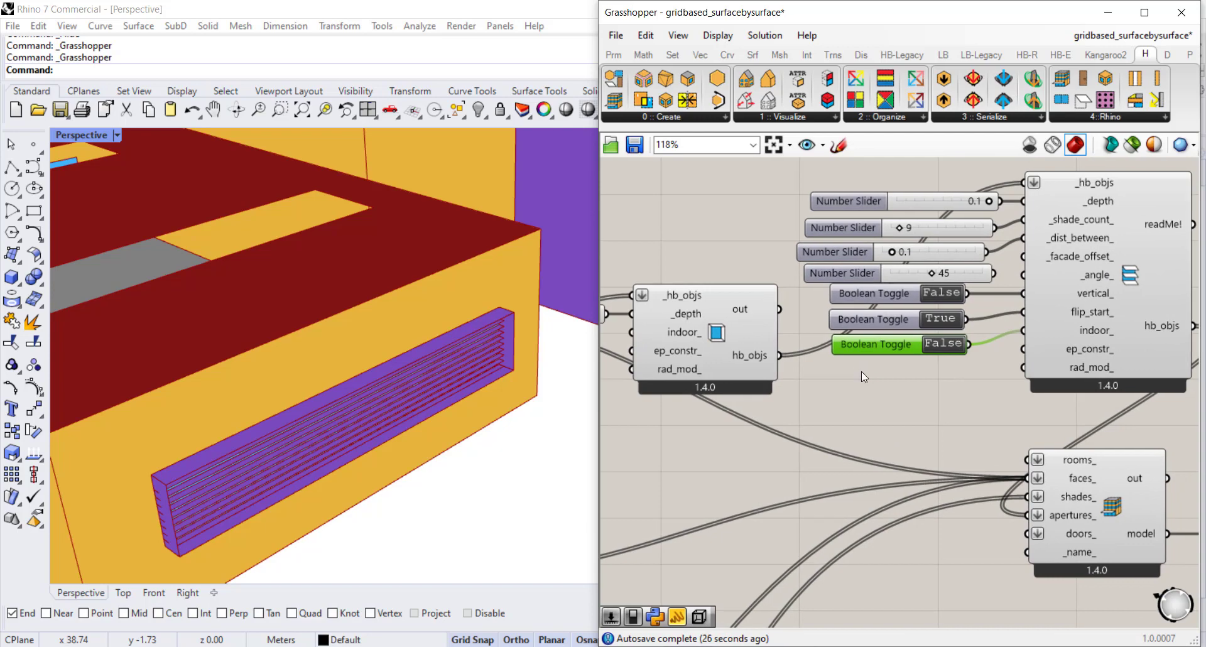